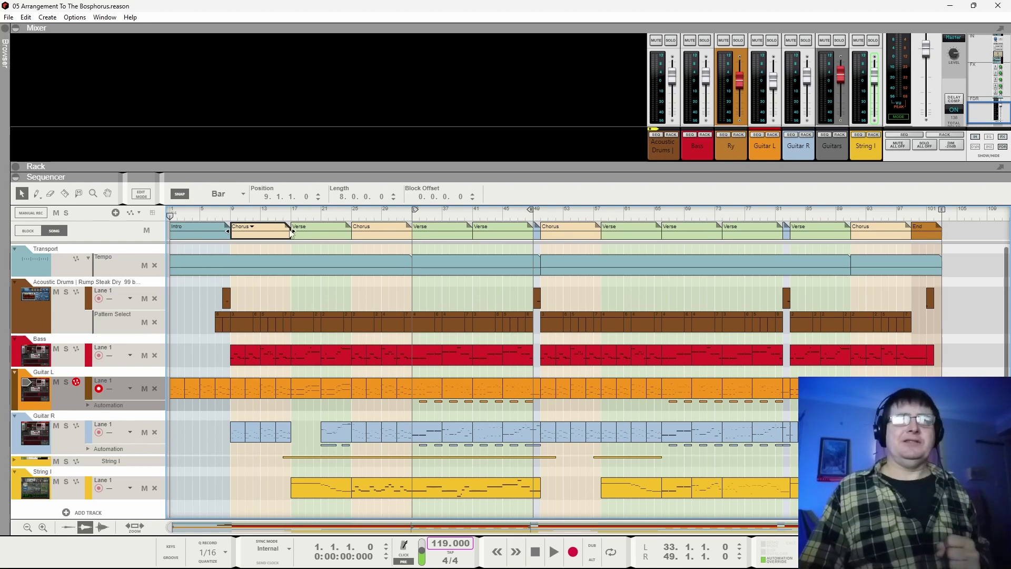
# Copy drum pattern and bass clips to bar 105, past the End block, and remove the copies.
pyautogui.click(329, 233)
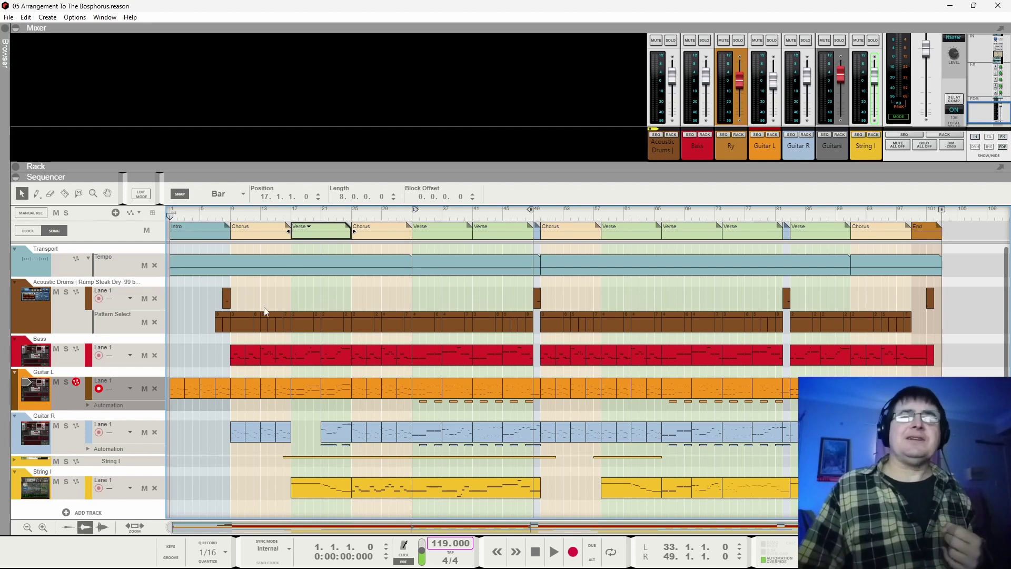
pyautogui.moveTo(235, 287); pyautogui.dragTo(1009, 447)
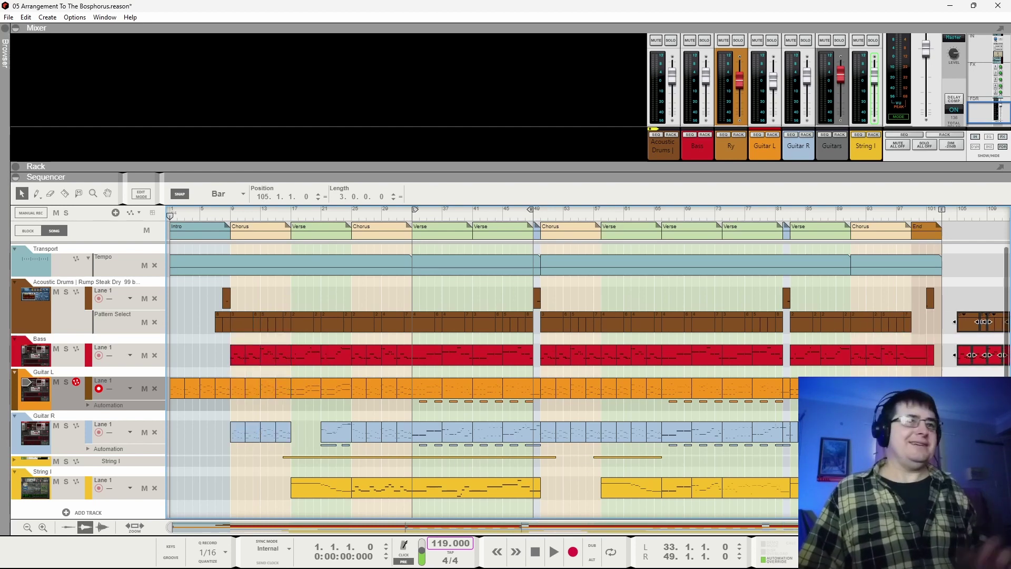
pyautogui.press('Delete')
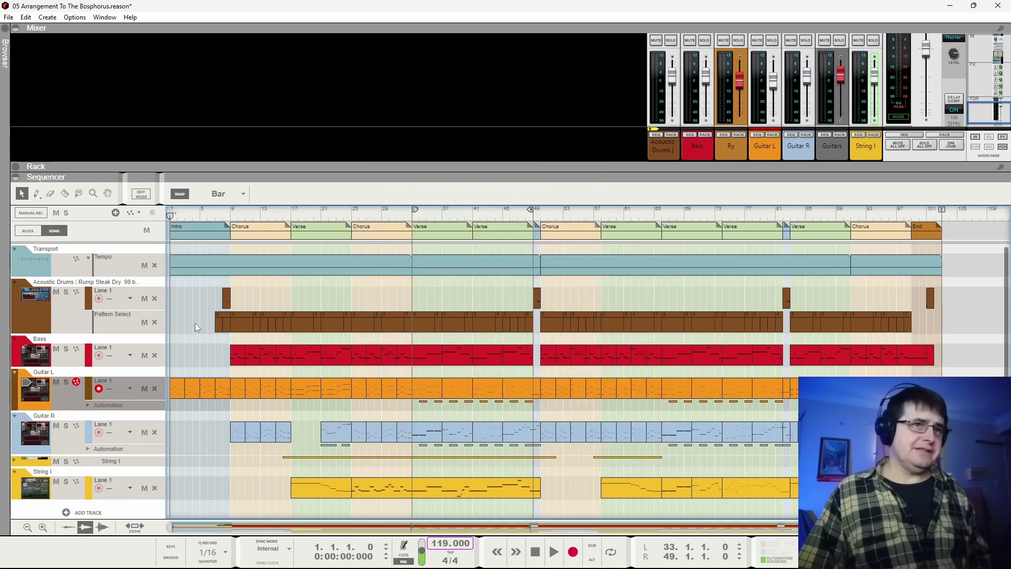
# Play the Intro from bar 1 up to the first Chorus, and replay its opening bars.
pyautogui.press('space')
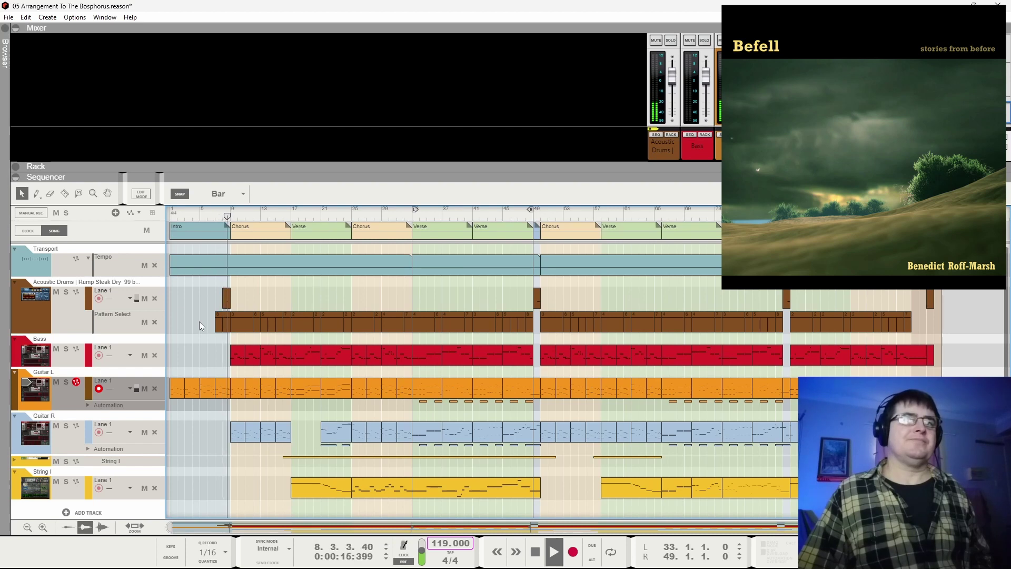
pyautogui.press('space')
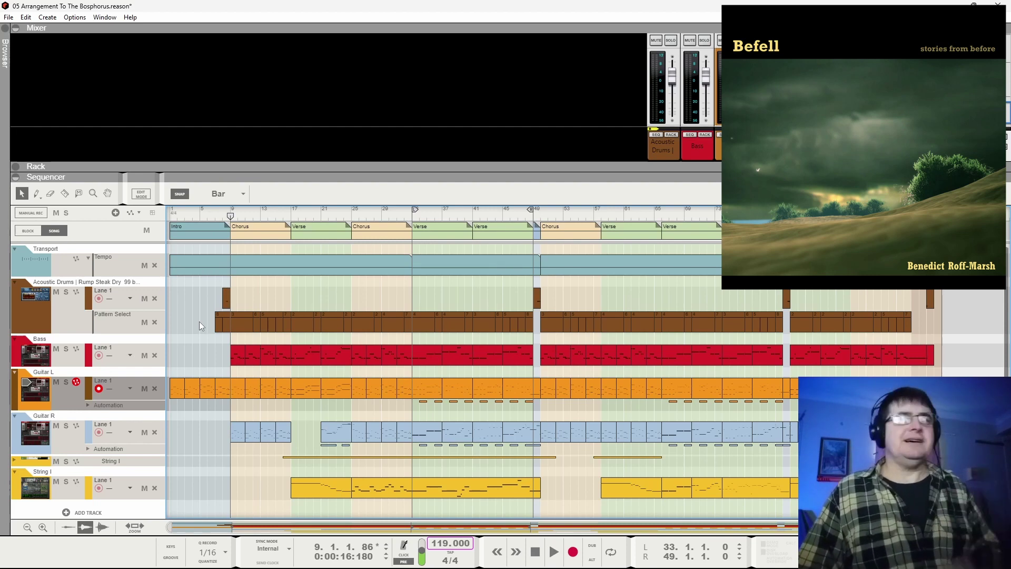
pyautogui.click(172, 226)
pyautogui.press('space')
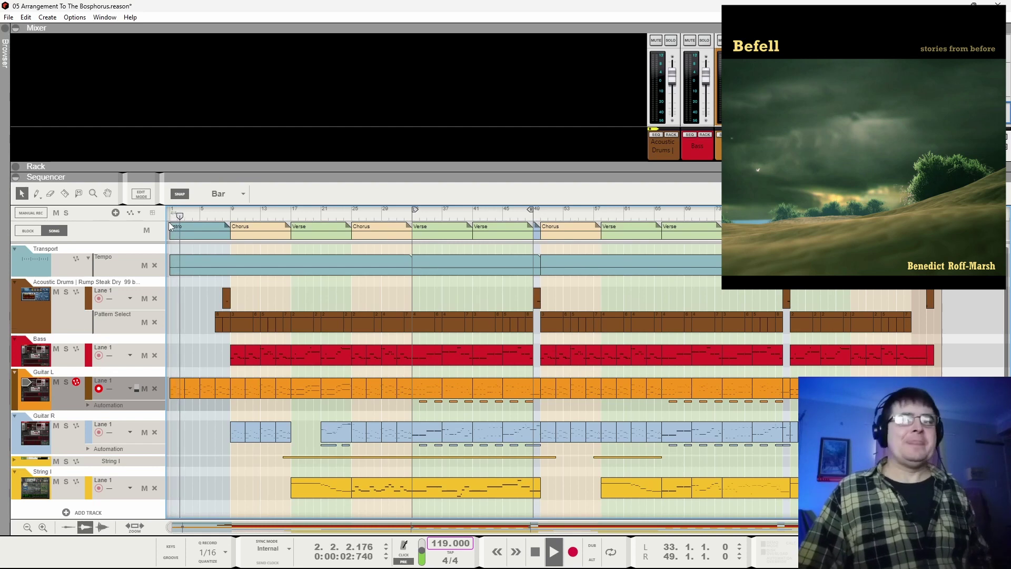
pyautogui.press('space')
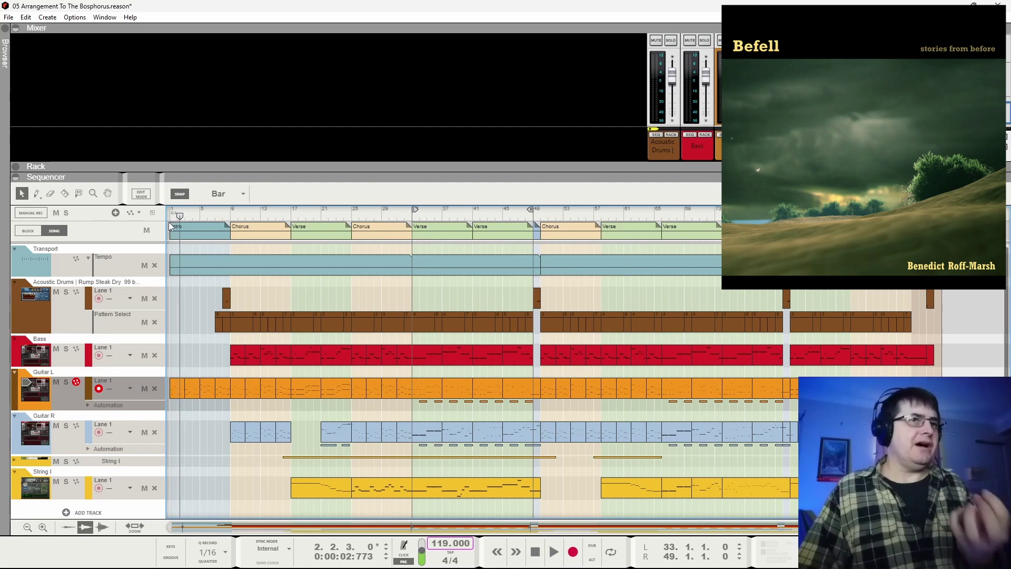
# Listen to the first guitar notes of the Intro again, restarting playback from bar 1 each time.
pyautogui.moveTo(180, 217); pyautogui.dragTo(167, 214)
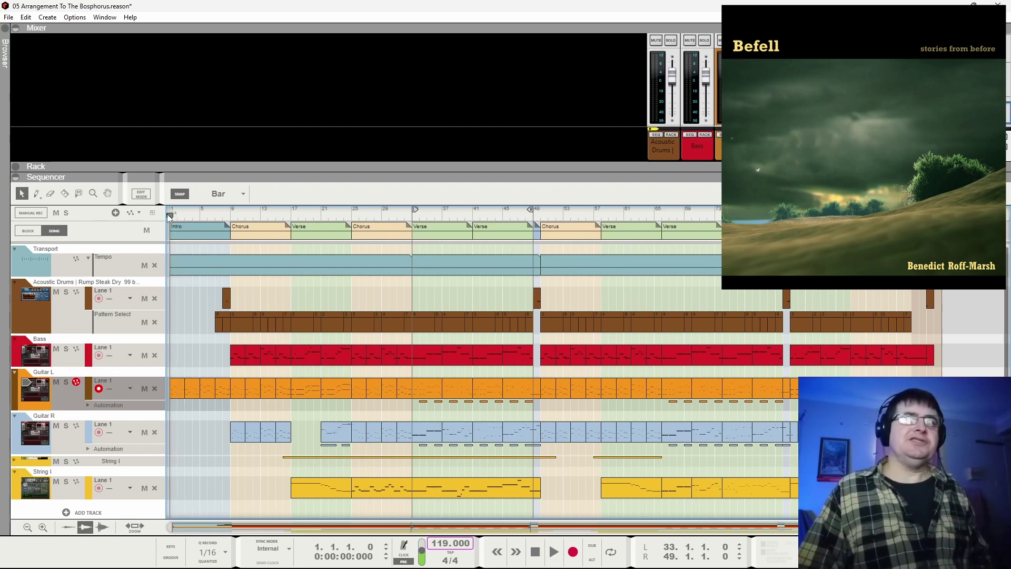
pyautogui.press('space')
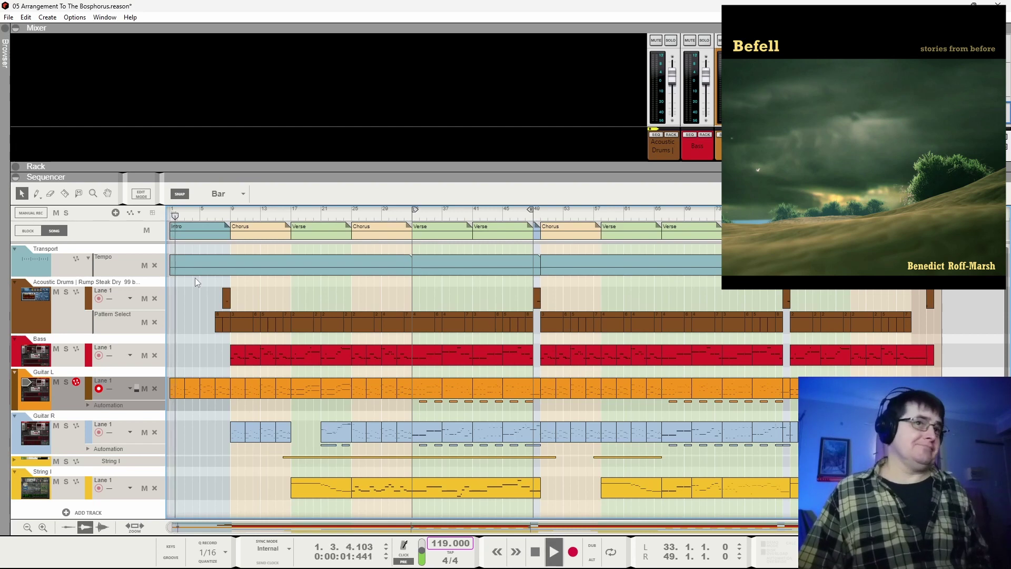
pyautogui.press('space')
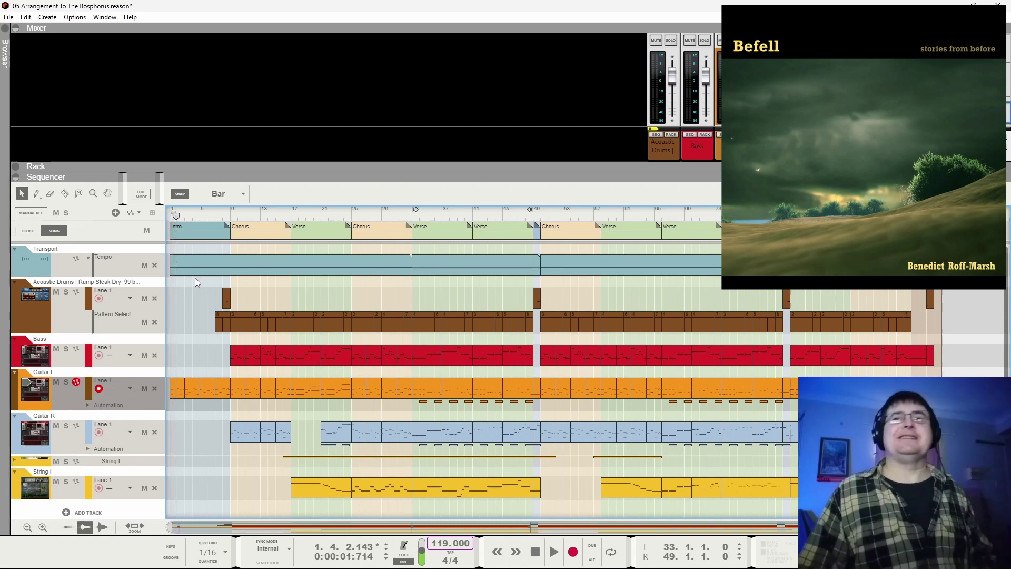
pyautogui.click(167, 213)
pyautogui.press('space')
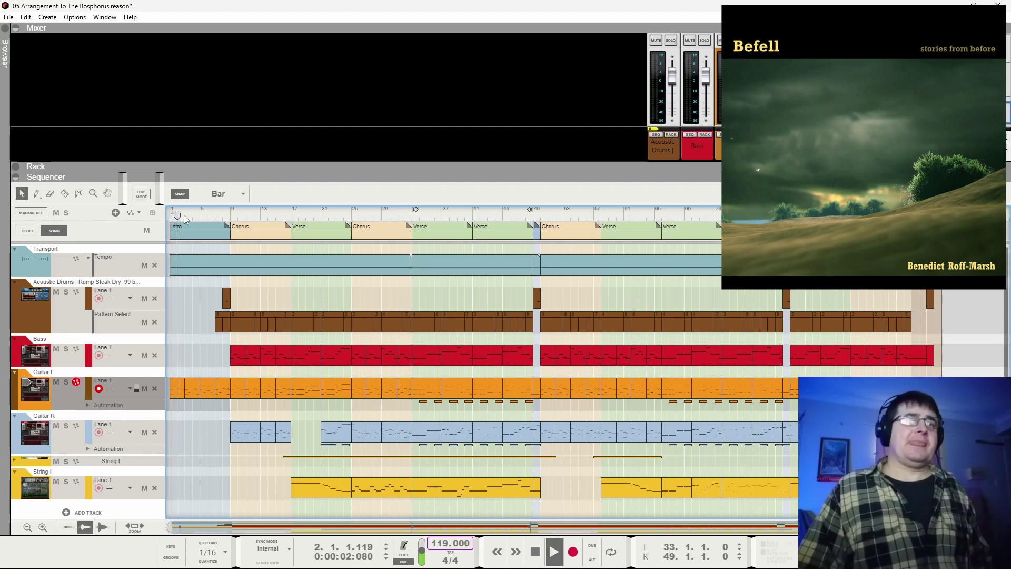
pyautogui.press('space')
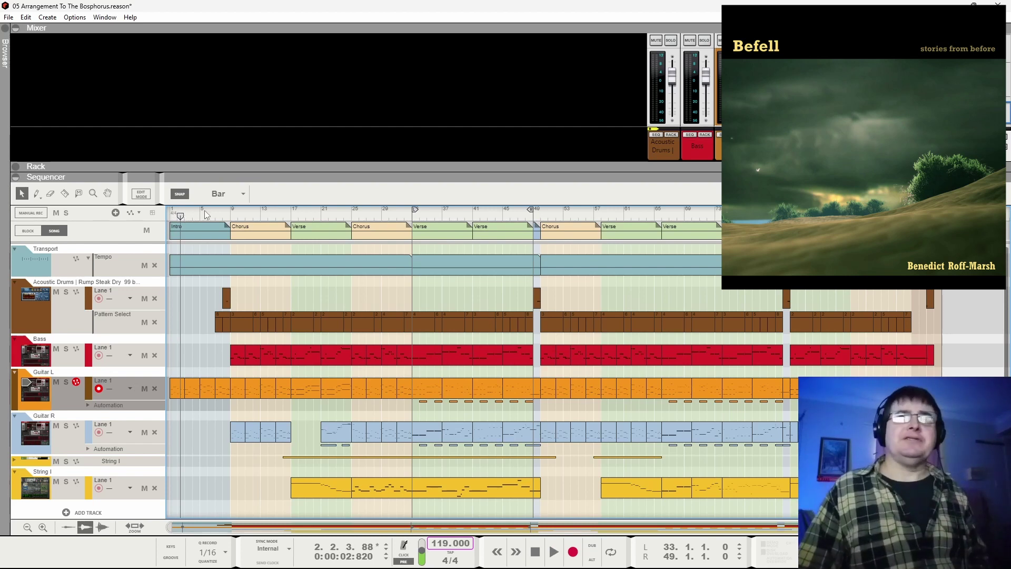
# Play the second half of the Intro from bar 5 up to the first Chorus.
pyautogui.click(199, 215)
pyautogui.press('space')
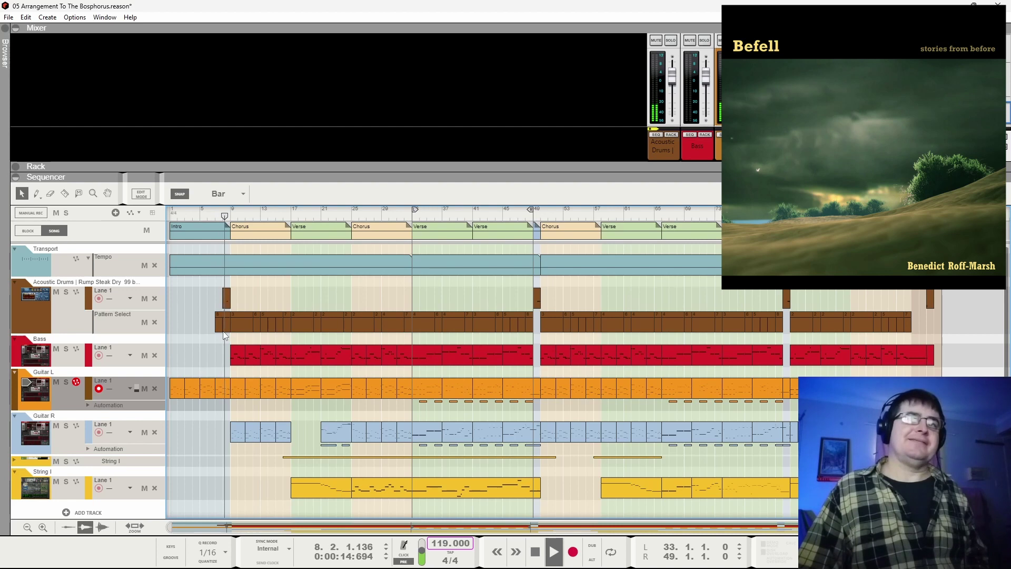
pyautogui.press('space')
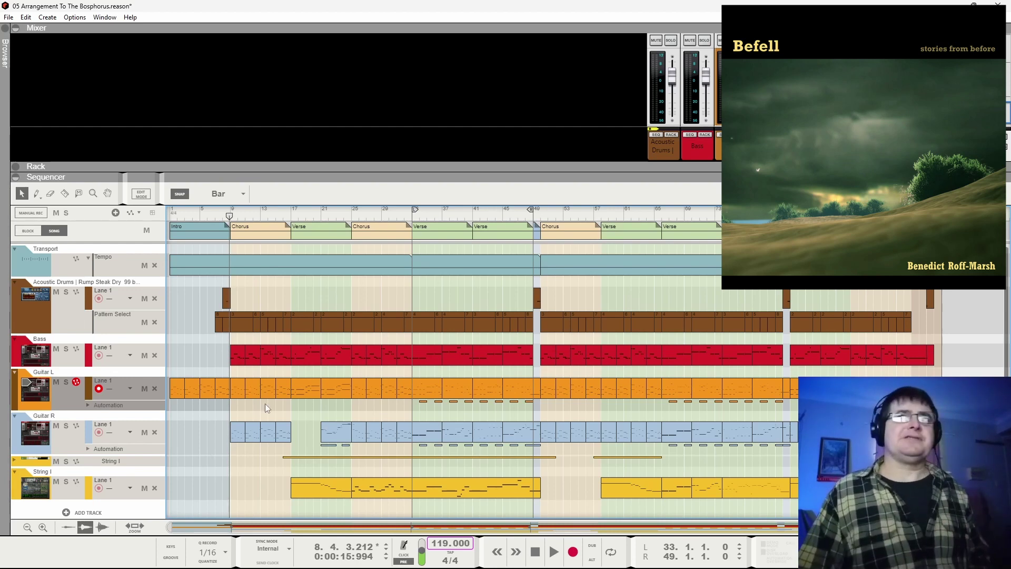
# Return the song position to bar 1 and play the whole Intro up to the Chorus at bar 9.
pyautogui.click(217, 213)
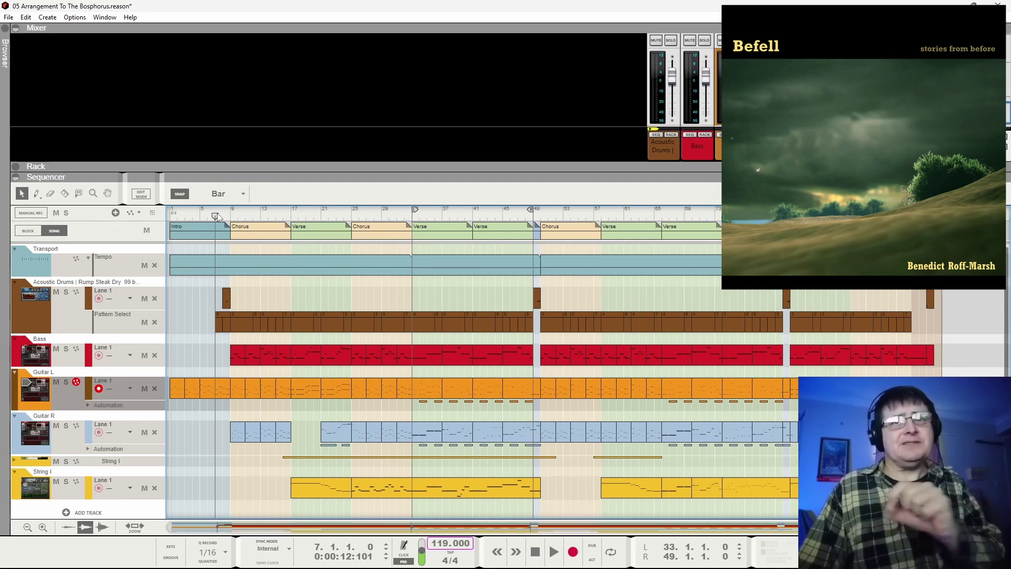
pyautogui.moveTo(200, 216); pyautogui.dragTo(170, 216)
pyautogui.press('space')
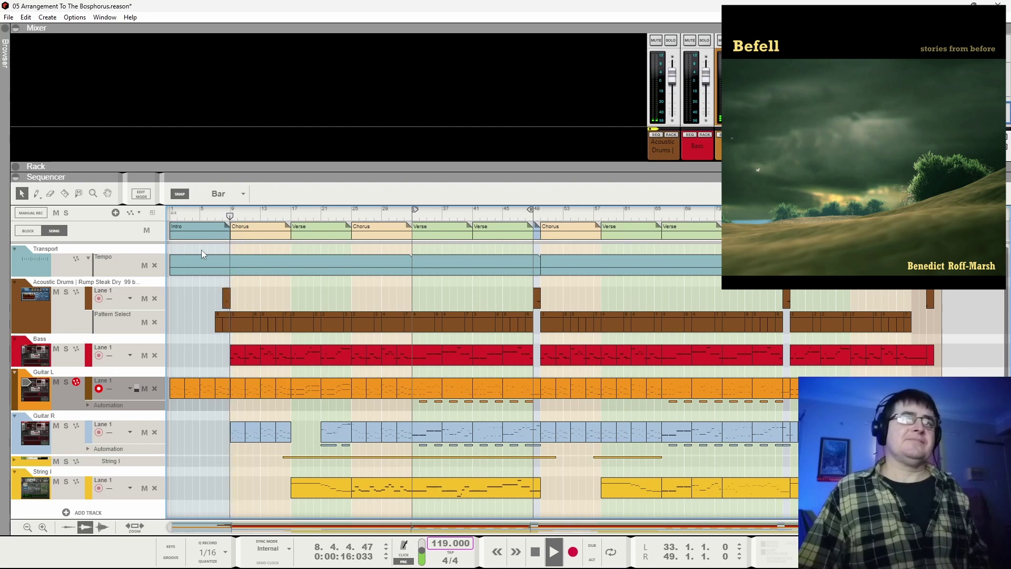
pyautogui.press('space')
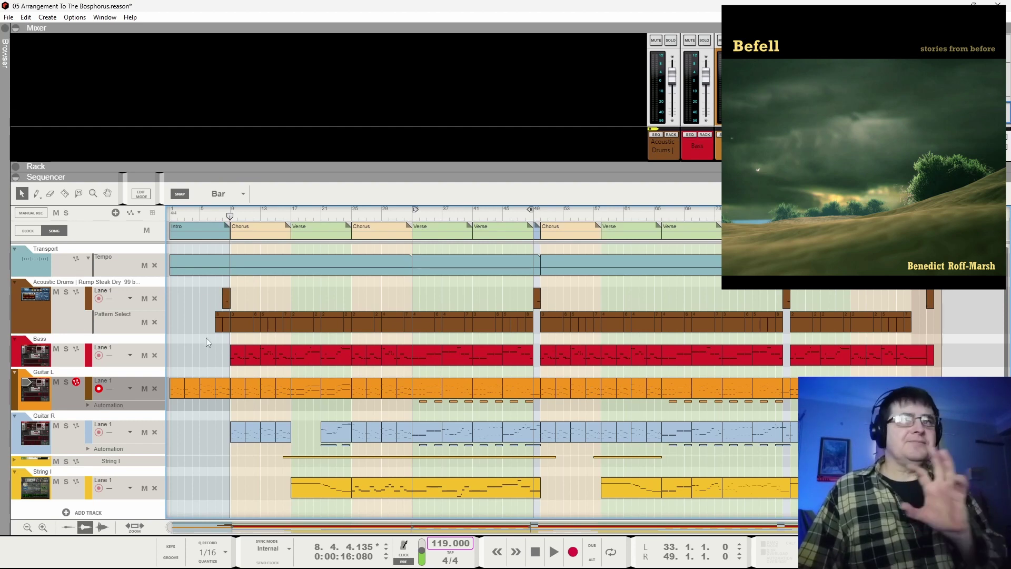
# Play the drum entry at the end of the Intro, starting from bar 7.
pyautogui.click(218, 217)
pyautogui.press('space')
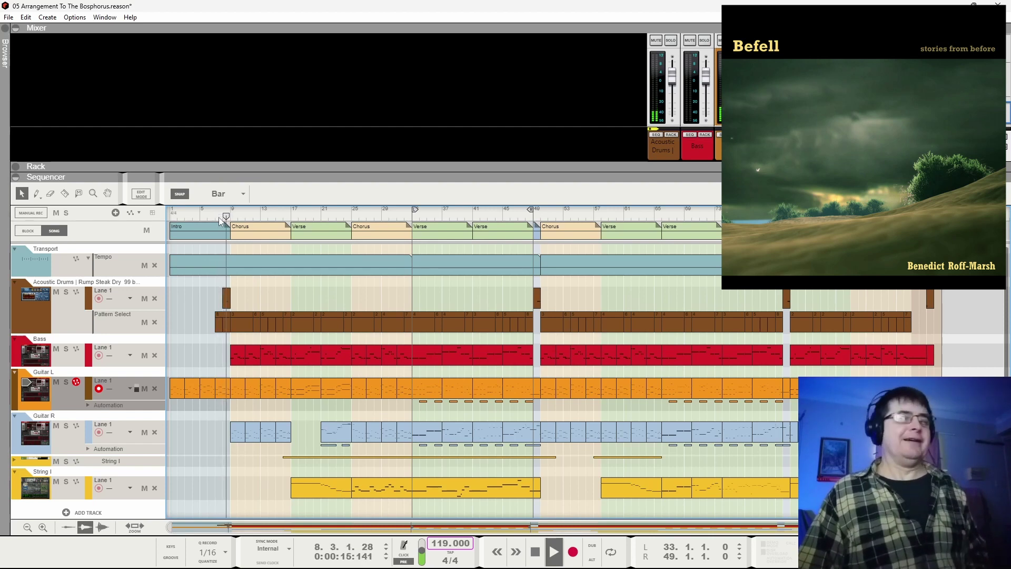
pyautogui.press('space')
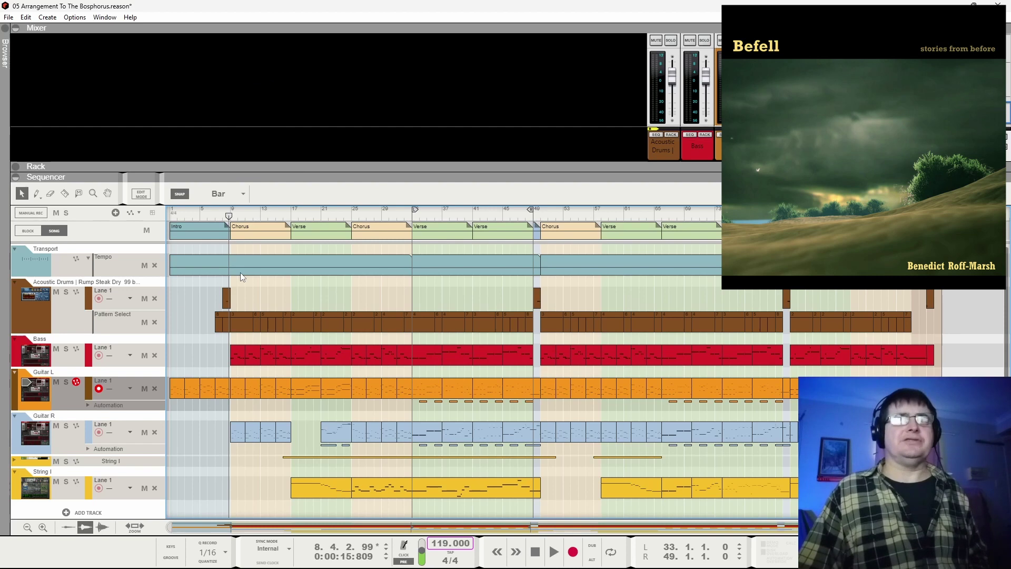
# Compare the start of the song with the first Chorus by playing from bar 1, and from bar 9 to the Verse.
pyautogui.press('space')
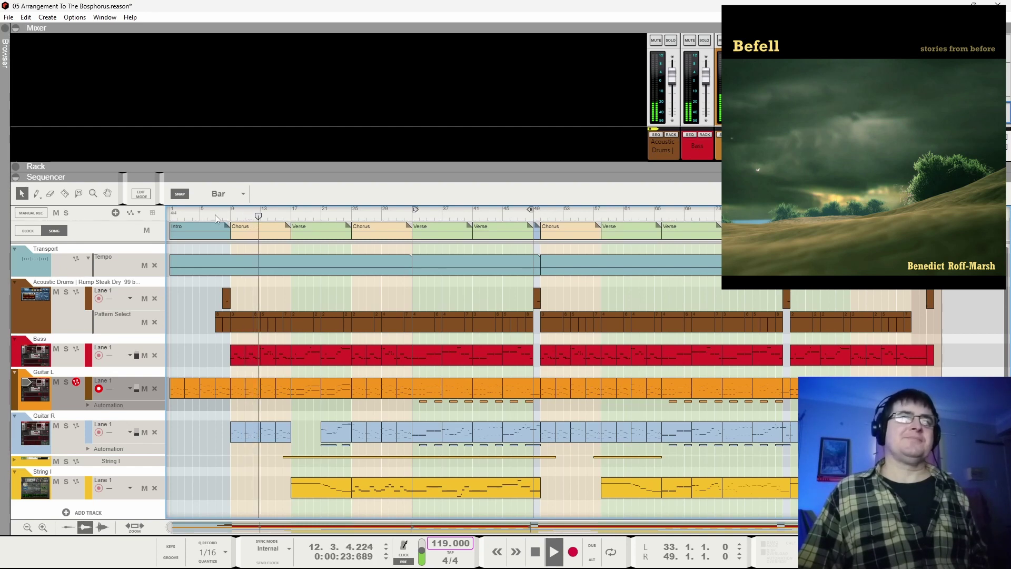
pyautogui.press('KP_0')
pyautogui.press('KP_0')
pyautogui.press('space')
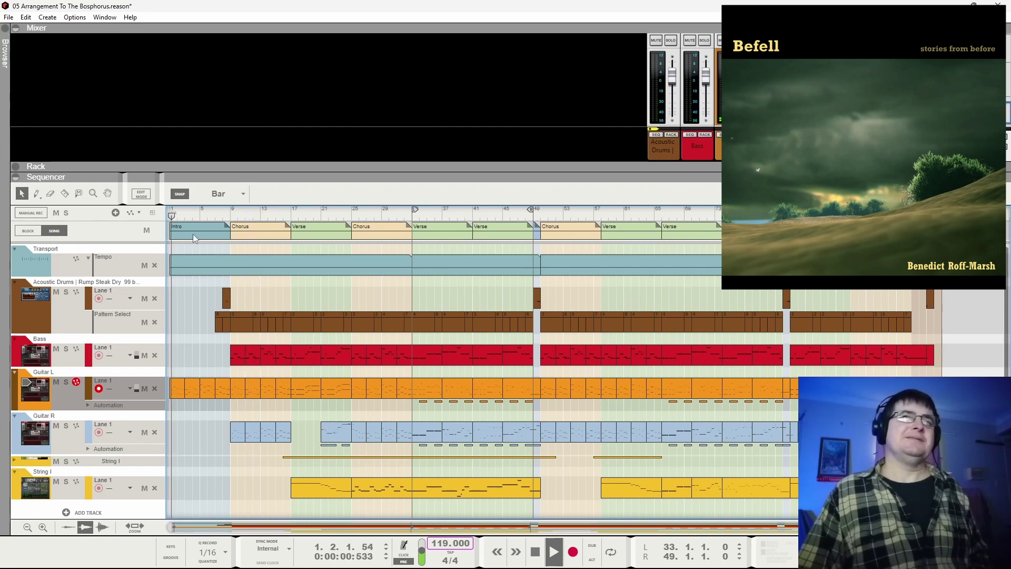
pyautogui.click(229, 218)
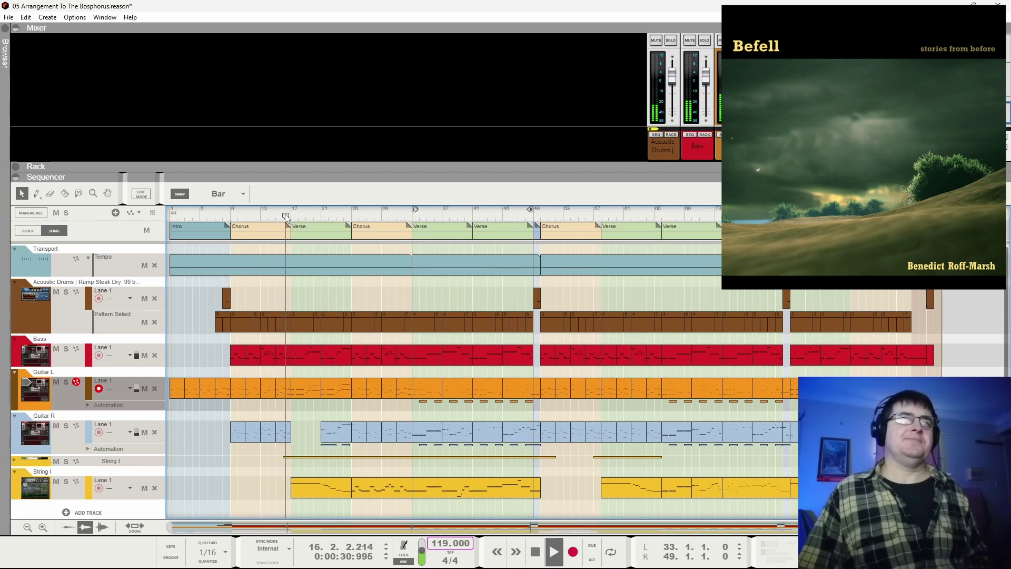
pyautogui.press('space')
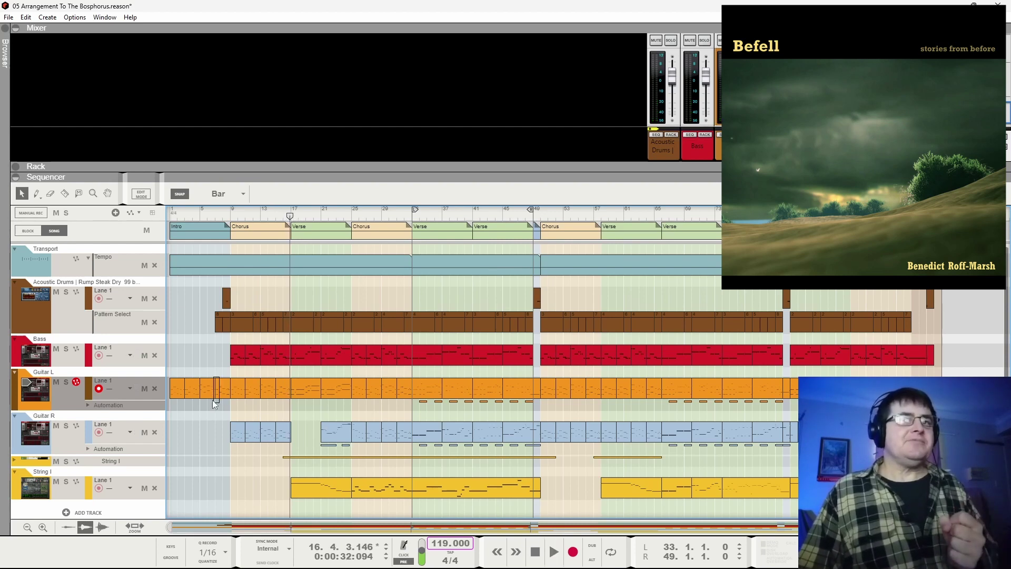
# Select the Guitar L clips of the Intro and play the first Chorus from bar 9 with drums and bass muted.
pyautogui.moveTo(213, 400); pyautogui.dragTo(177, 399)
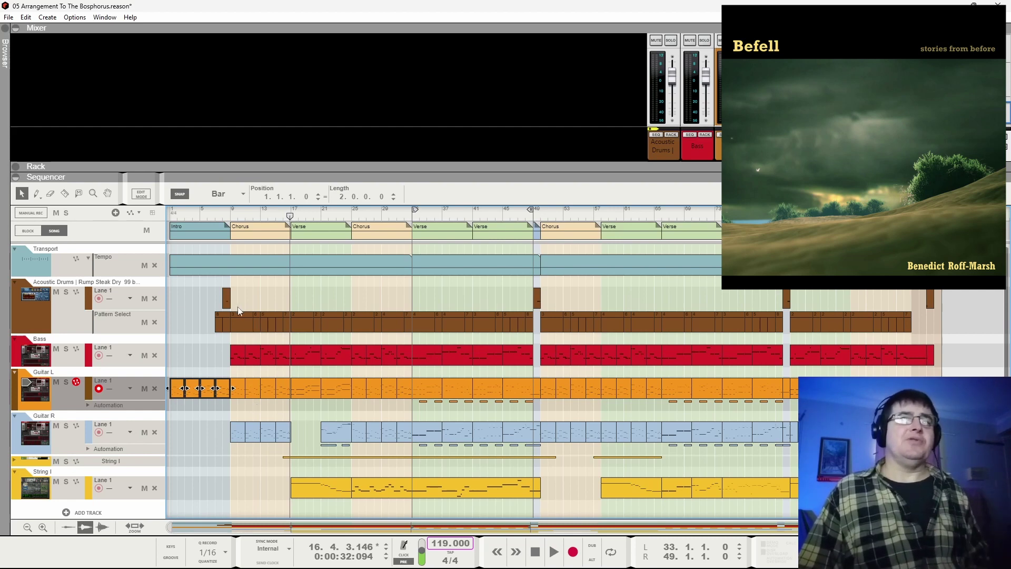
pyautogui.click(232, 215)
pyautogui.press('space')
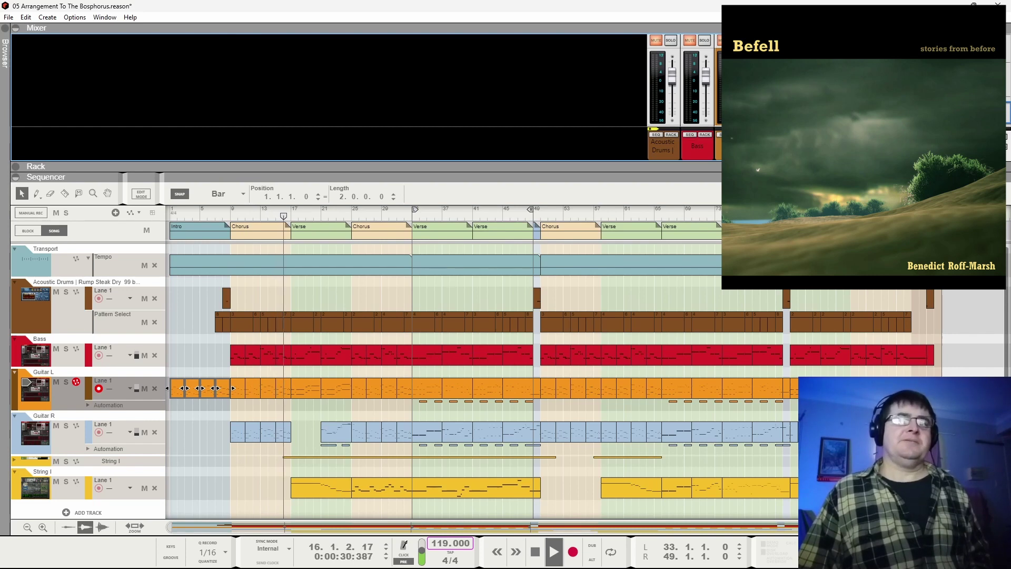
pyautogui.press('space')
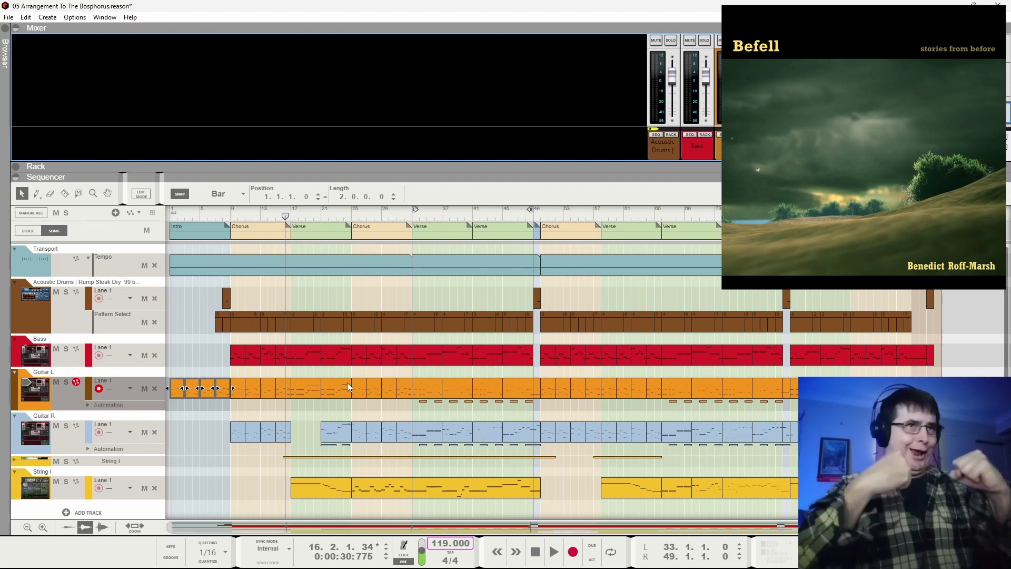
# Play the unmuted first Chorus from bar 9, skipping ahead to its last bar at bar 16.
pyautogui.click(232, 213)
pyautogui.press('space')
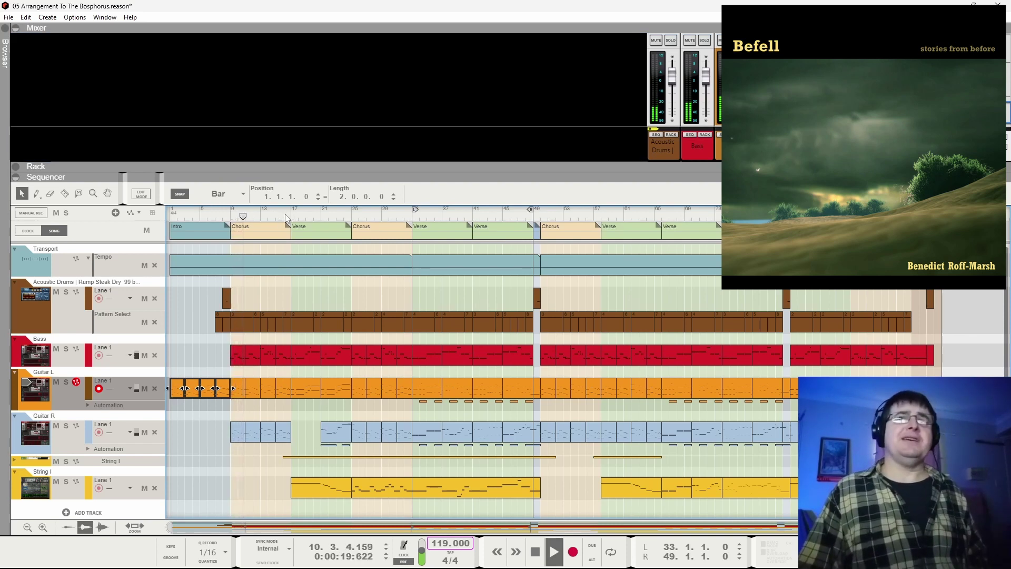
pyautogui.click(286, 214)
pyautogui.press('space')
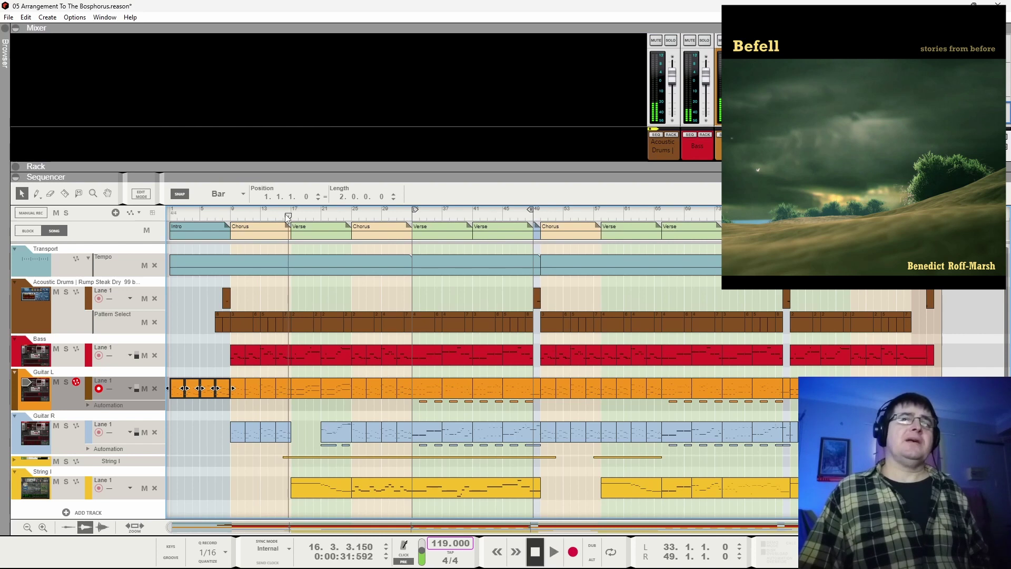
# Move the song position to bar 14 and play through the first Verse up to the second Chorus.
pyautogui.click(283, 215)
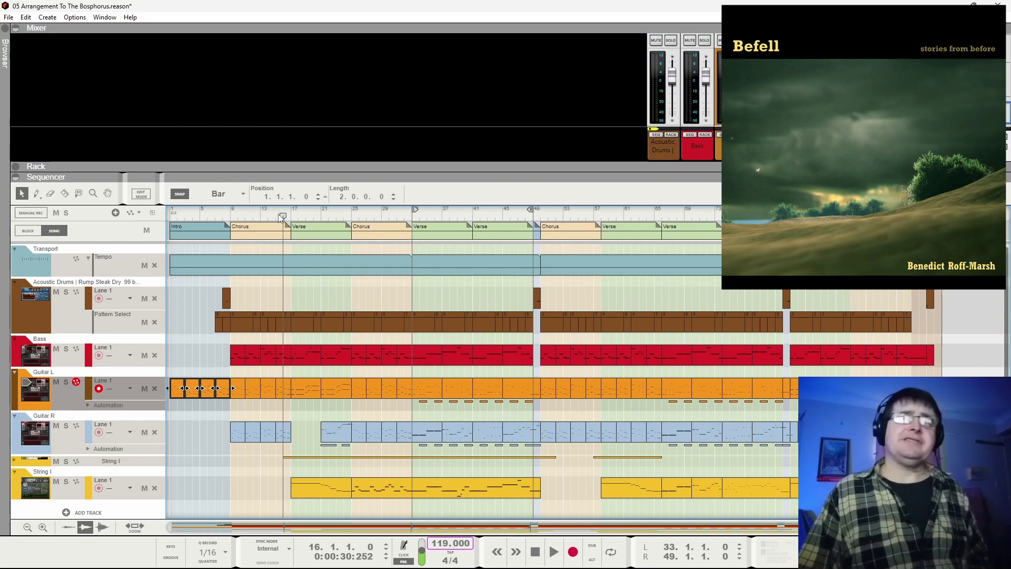
pyautogui.moveTo(283, 216); pyautogui.dragTo(267, 217)
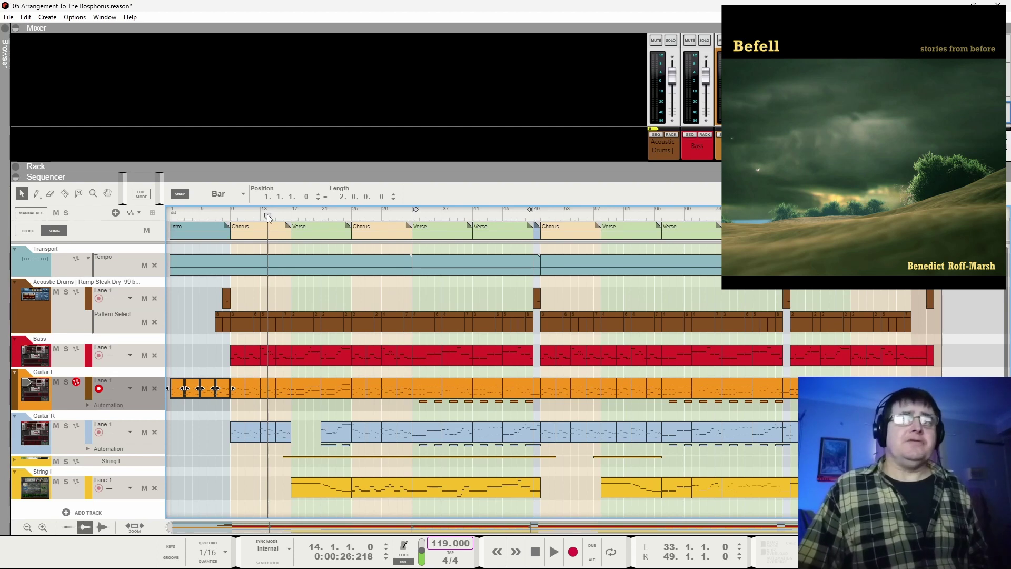
pyautogui.press('space')
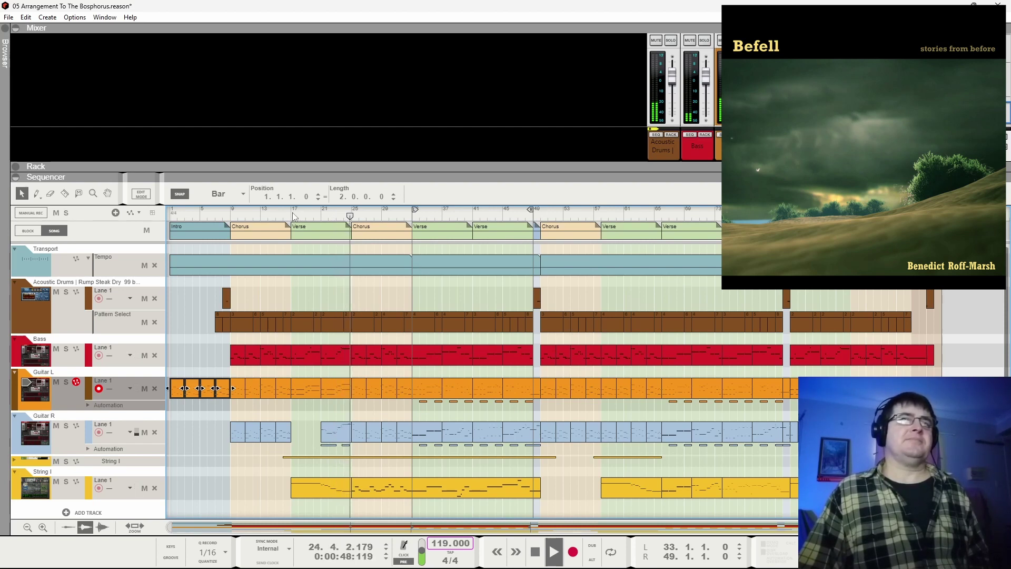
pyautogui.press('space')
# Play the transition from bar 16 into the first Verse, and restart playback at bar 17.
pyautogui.click(292, 216)
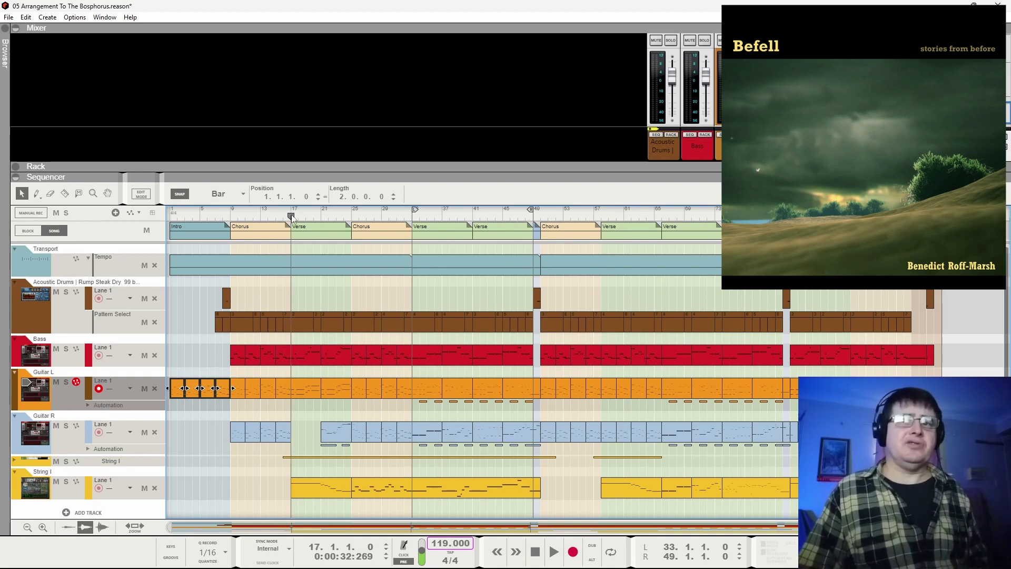
pyautogui.click(285, 216)
pyautogui.press('space')
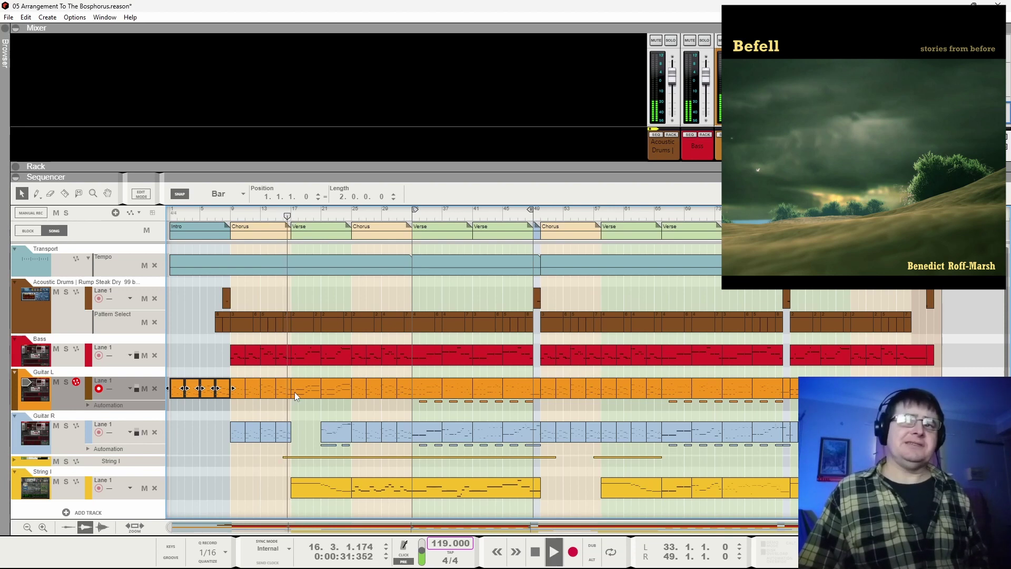
pyautogui.press('space')
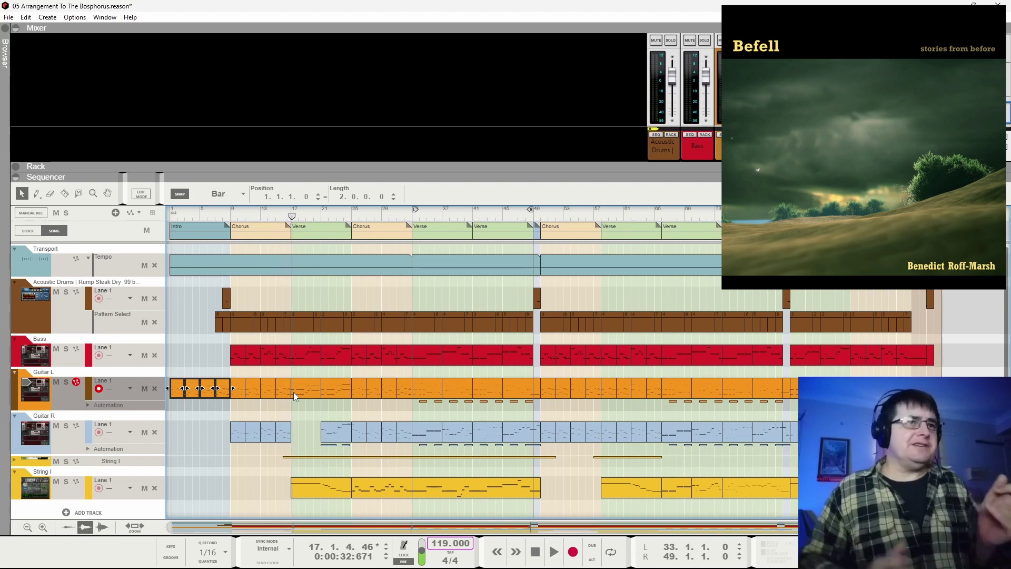
pyautogui.click(291, 216)
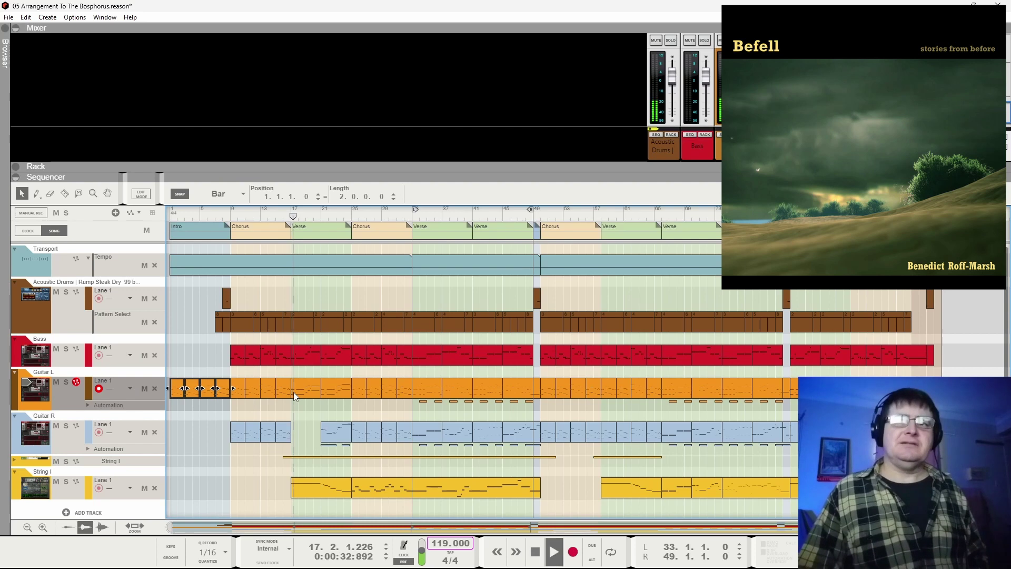
# Play the first Verse from bar 17 through bar 24, and replay its first half up to bar 21.
pyautogui.press('space')
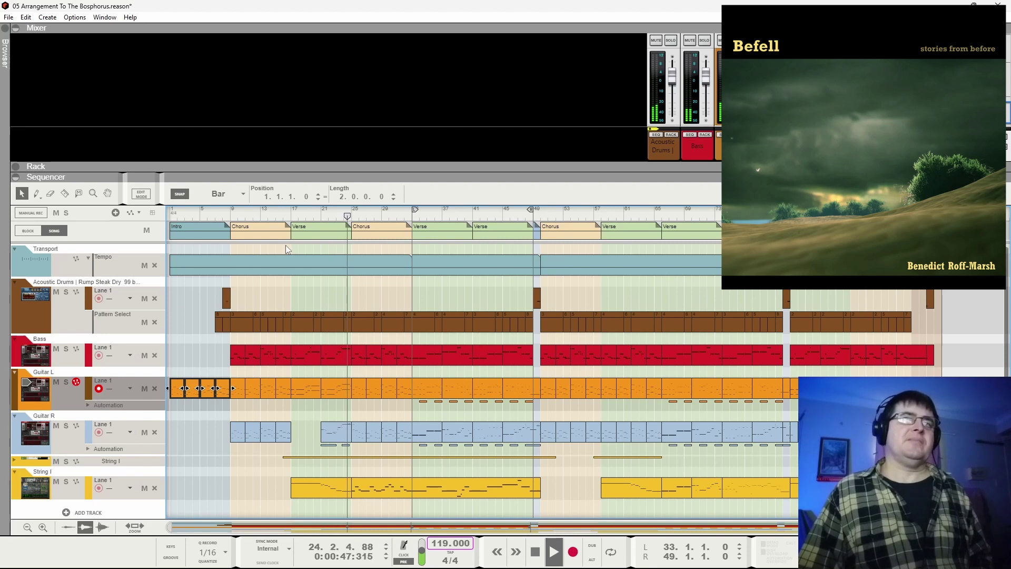
pyautogui.press('space')
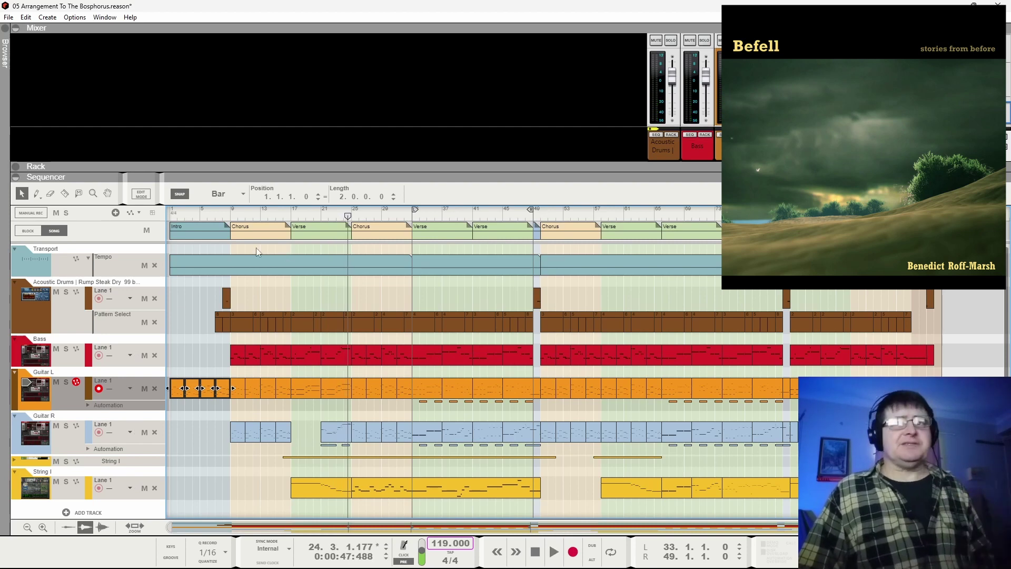
pyautogui.click(289, 213)
pyautogui.press('space')
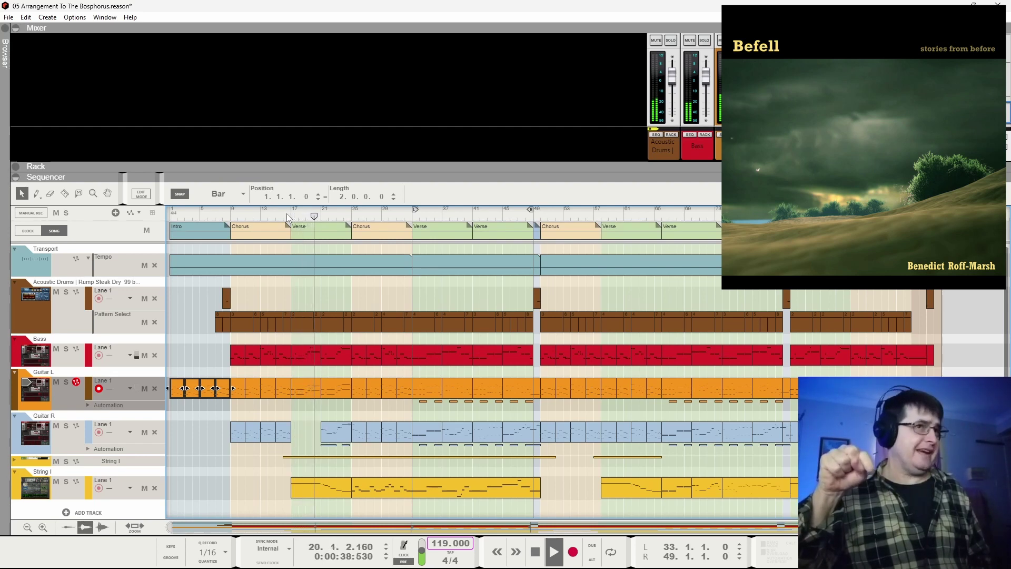
pyautogui.press('space')
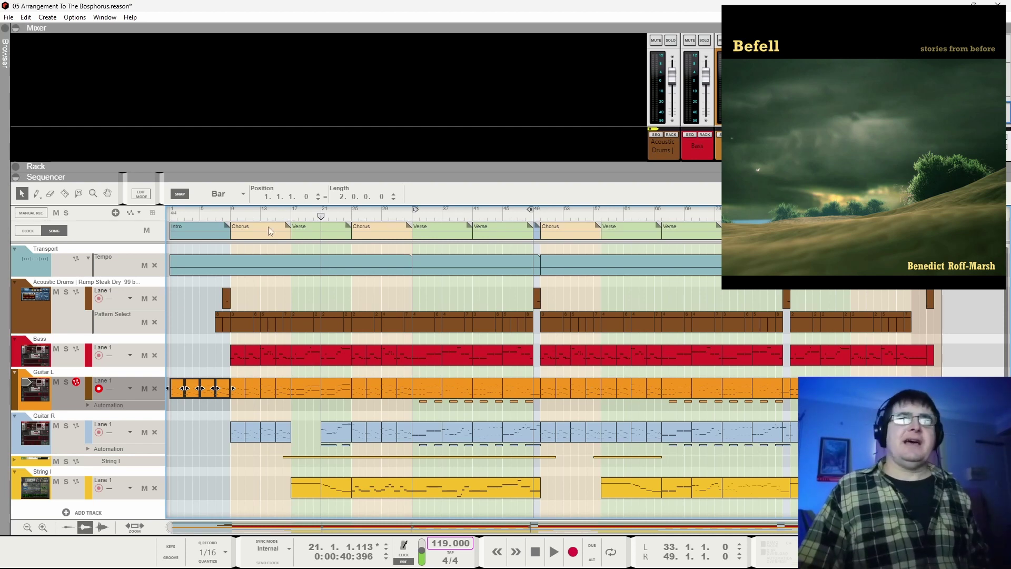
# Play the second half of the first Verse from bar 21, and replay from bar 20 into the second Chorus up to bar 28.
pyautogui.click(291, 216)
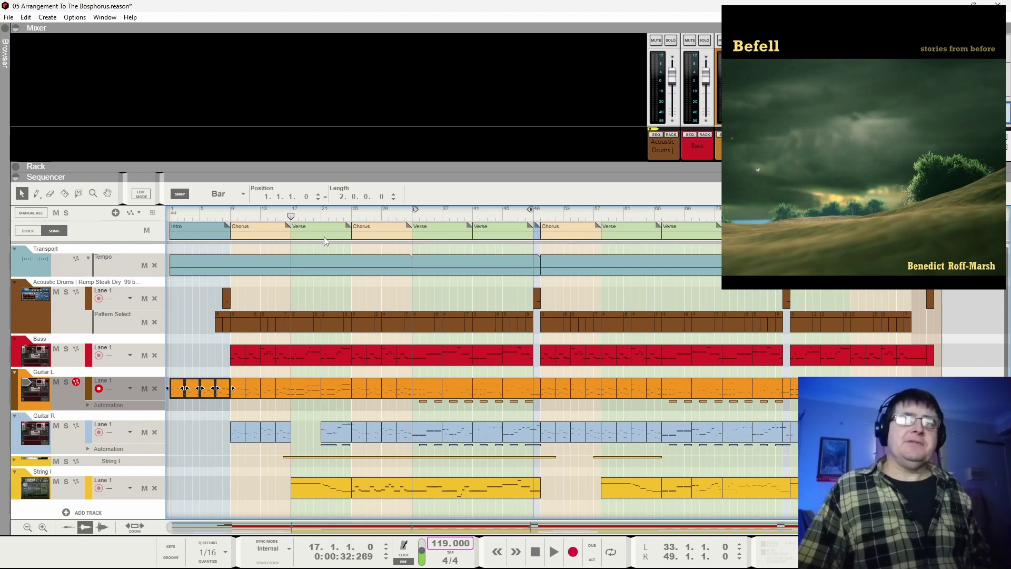
pyautogui.click(324, 215)
pyautogui.press('space')
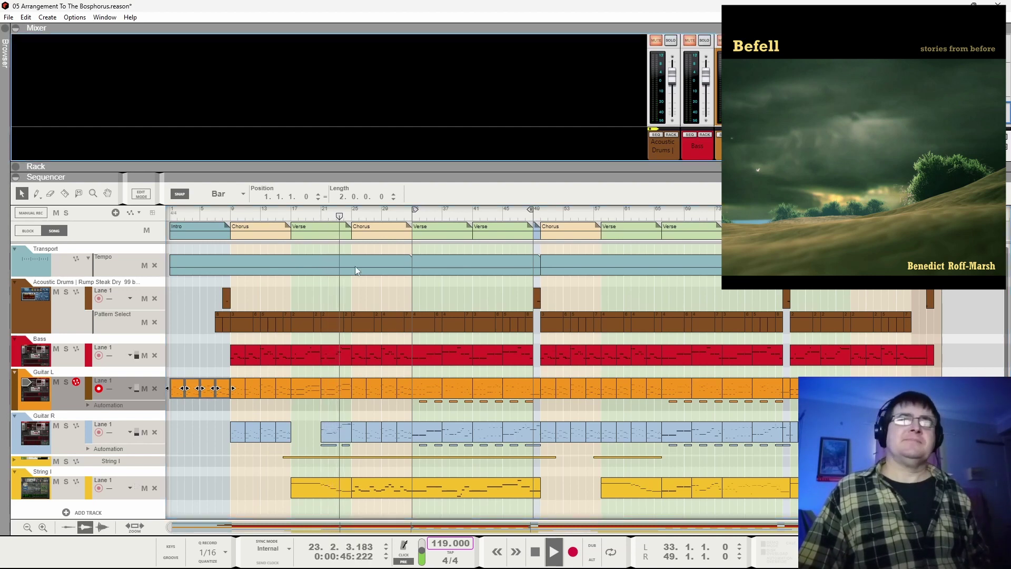
pyautogui.click(315, 214)
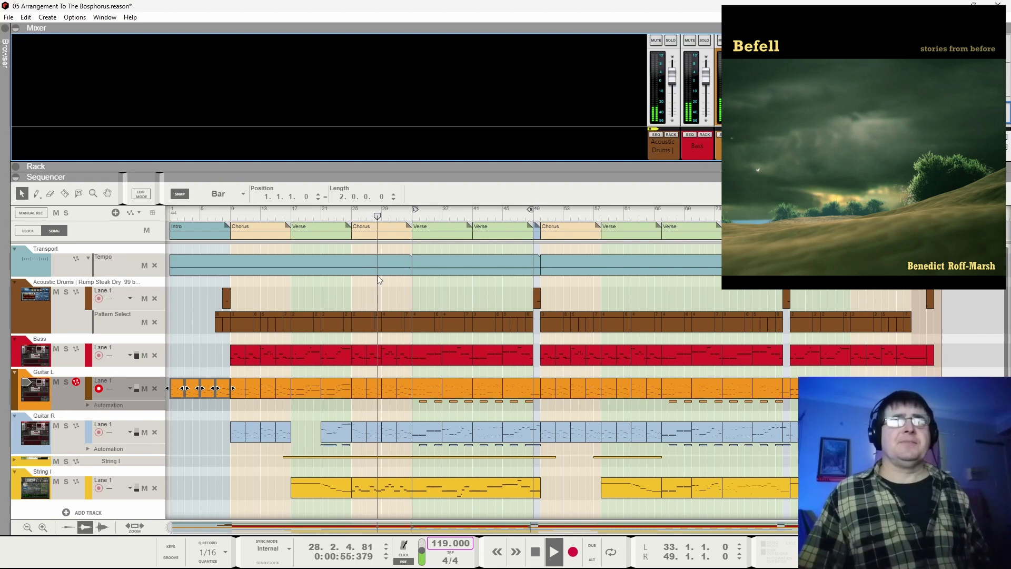
pyautogui.press('space')
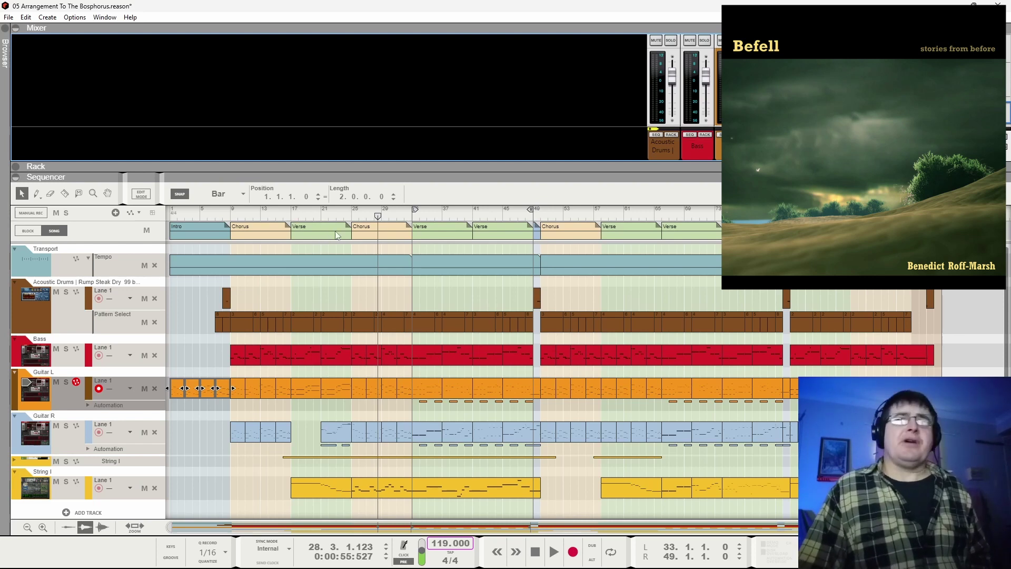
# Play the second Chorus from bar 25 and continue through the following Verse to bar 41.
pyautogui.click(353, 217)
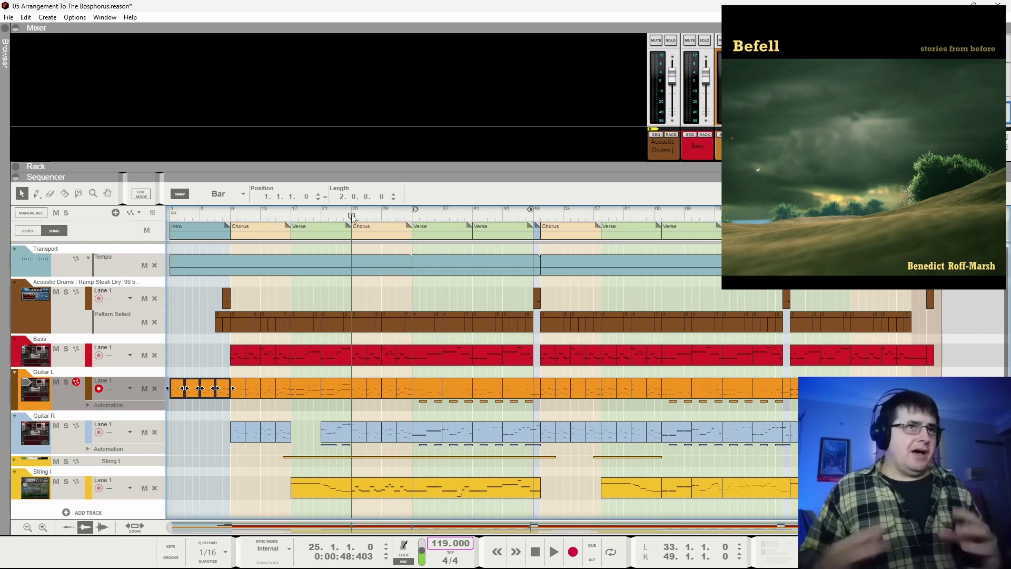
pyautogui.press('space')
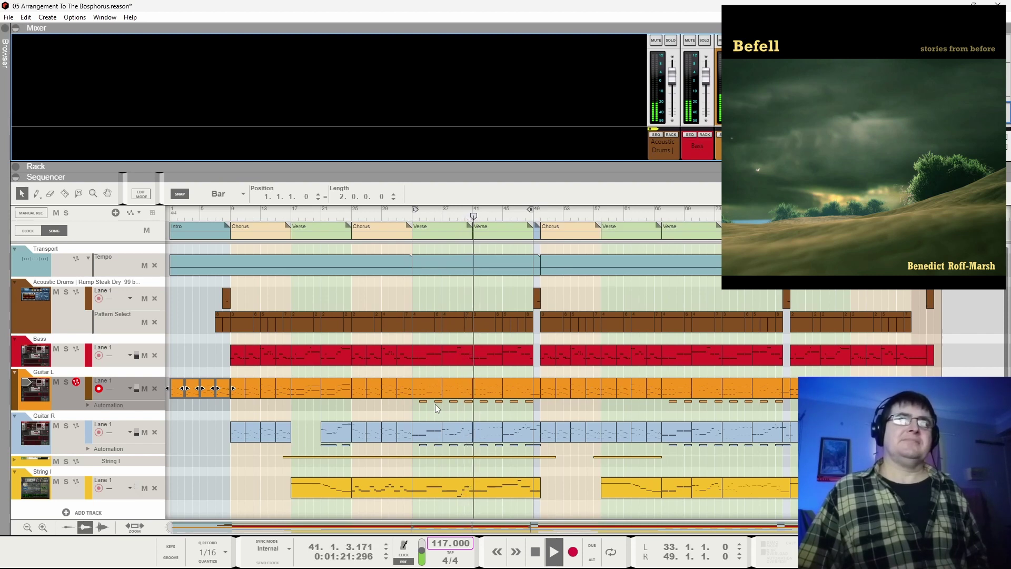
pyautogui.press('space')
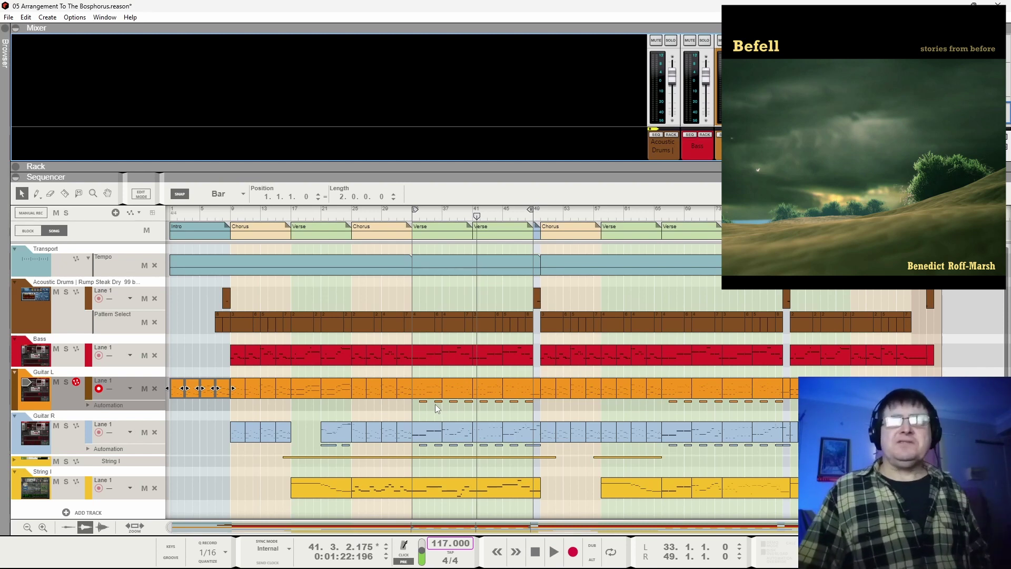
# Compare the start of the first Verse at bar 17 with the start of the second Verse at bar 33 by playing both.
pyautogui.click(416, 218)
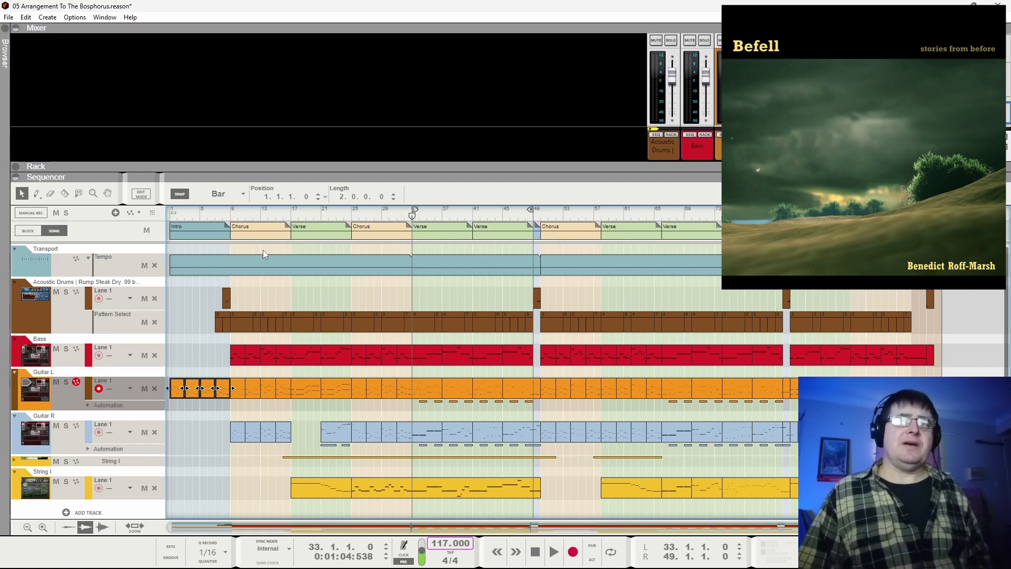
pyautogui.click(288, 210)
pyautogui.press('space')
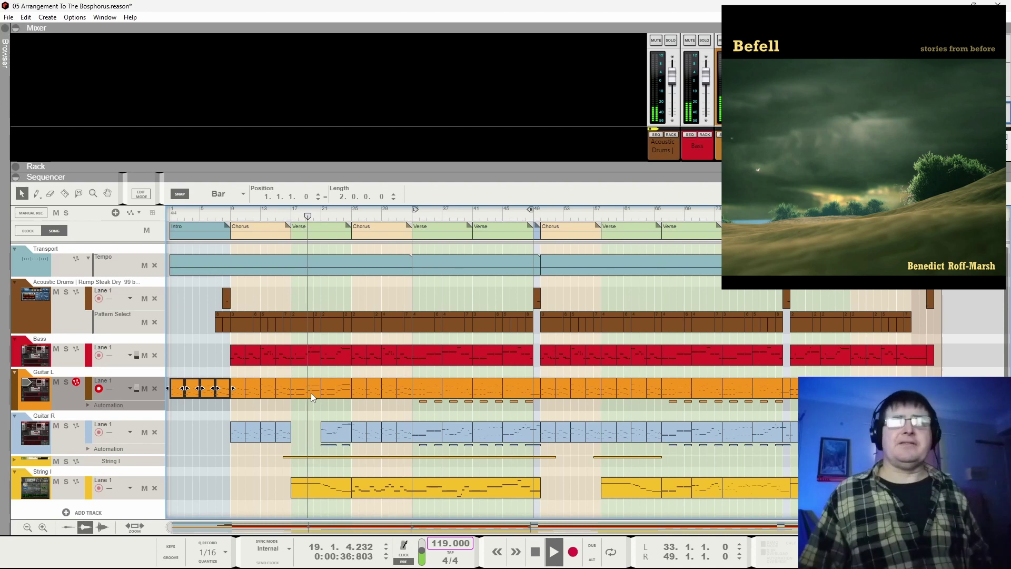
pyautogui.press('space')
pyautogui.press('KP_0')
pyautogui.press('space')
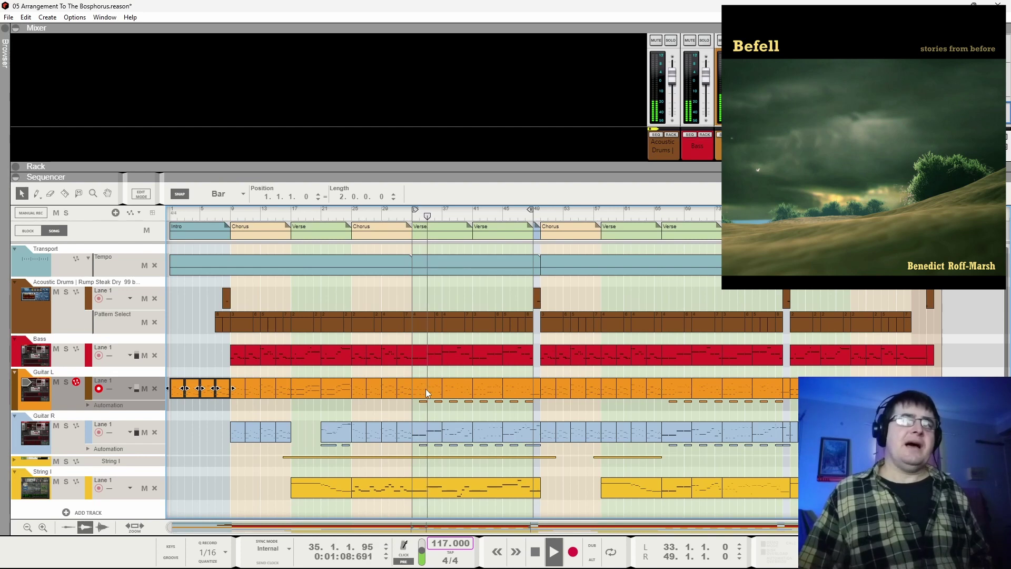
pyautogui.press('space')
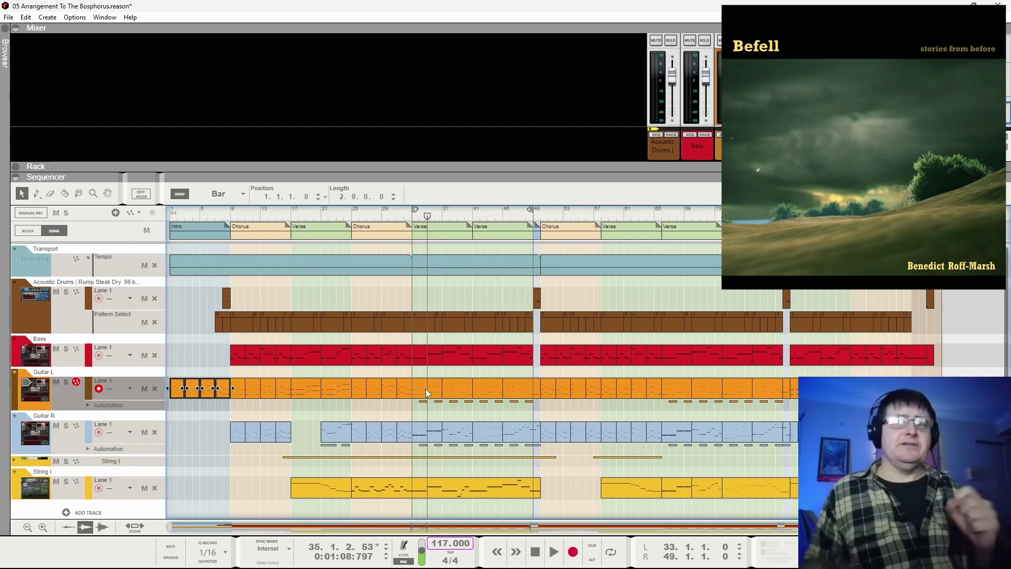
# Play the double Verse in full from bar 33 to the break at bar 49.
pyautogui.click(413, 217)
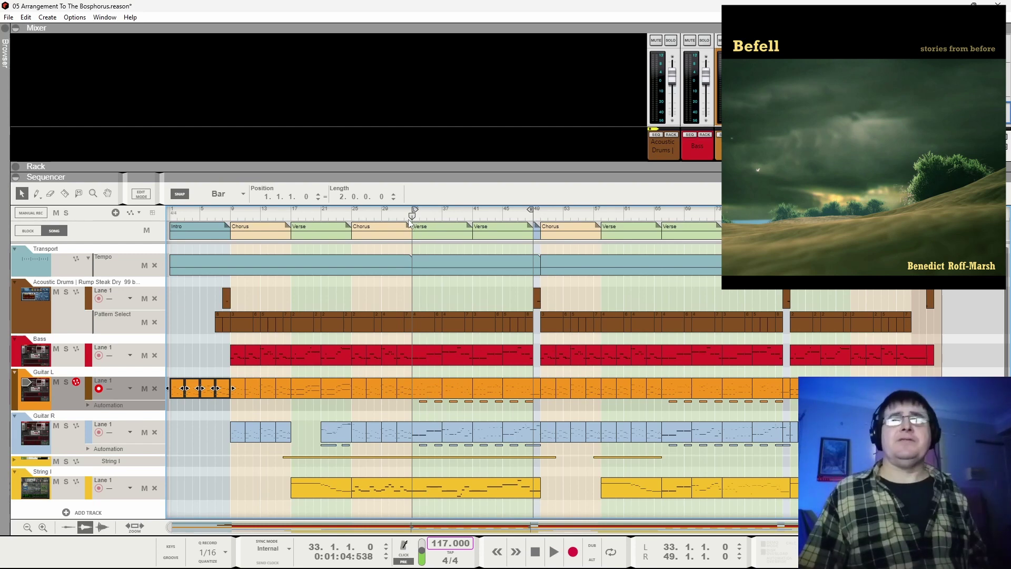
pyautogui.press('space')
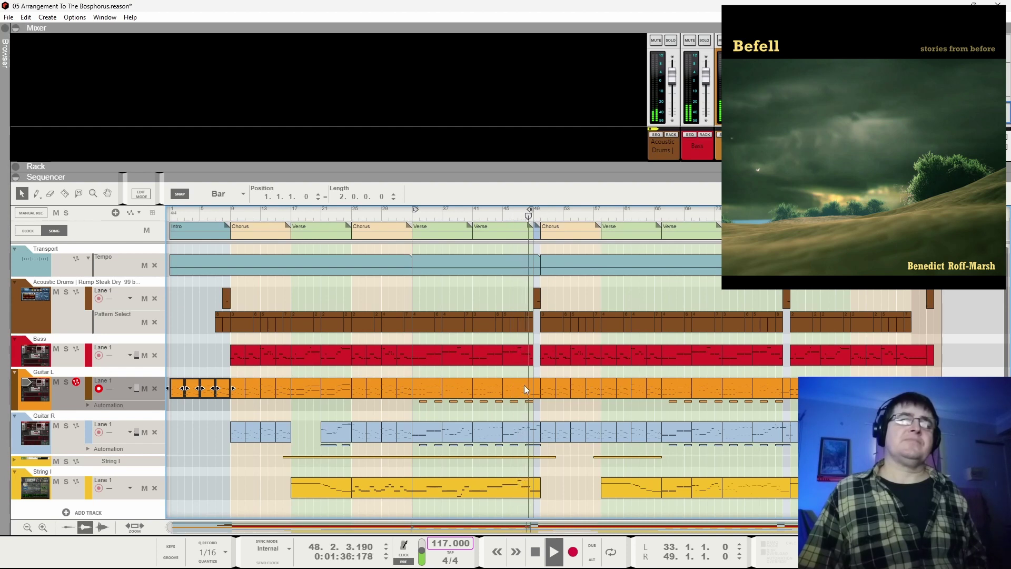
pyautogui.press('space')
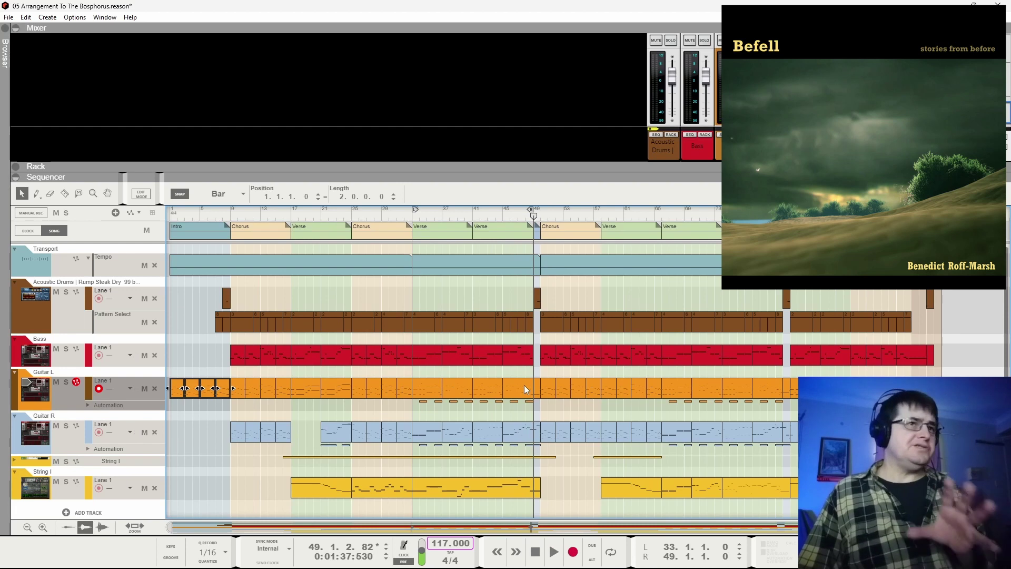
# Play the second half of the double Verse from bar 41, pausing at bars 48 and 49 before continuing into the Chorus at bar 50.
pyautogui.click(503, 211)
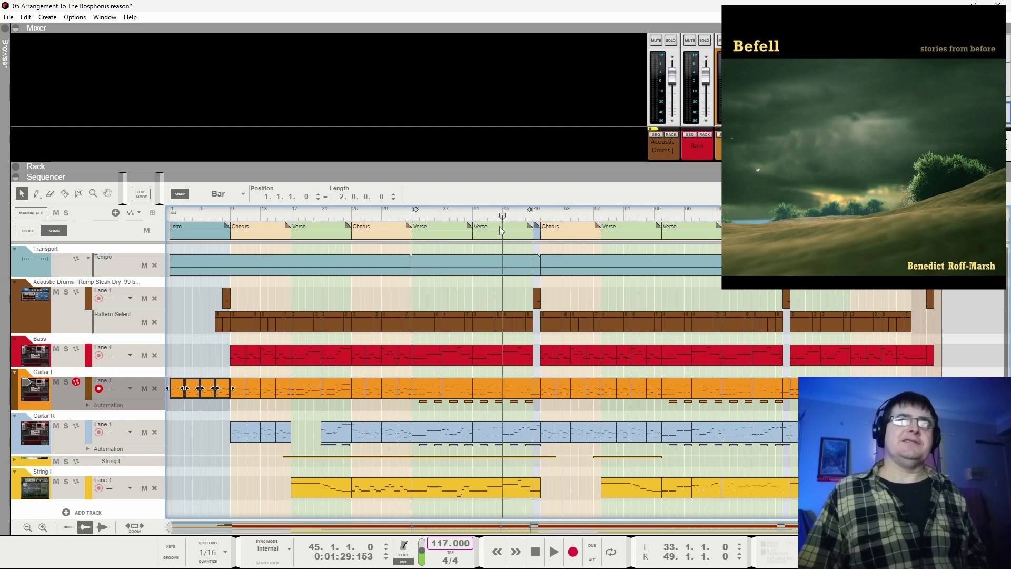
pyautogui.click(473, 216)
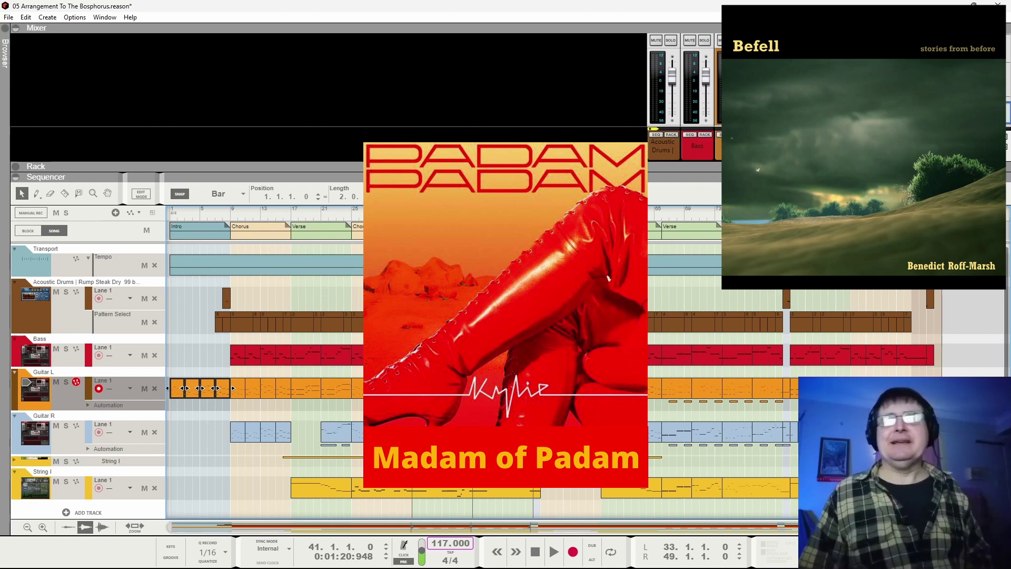
pyautogui.press('space')
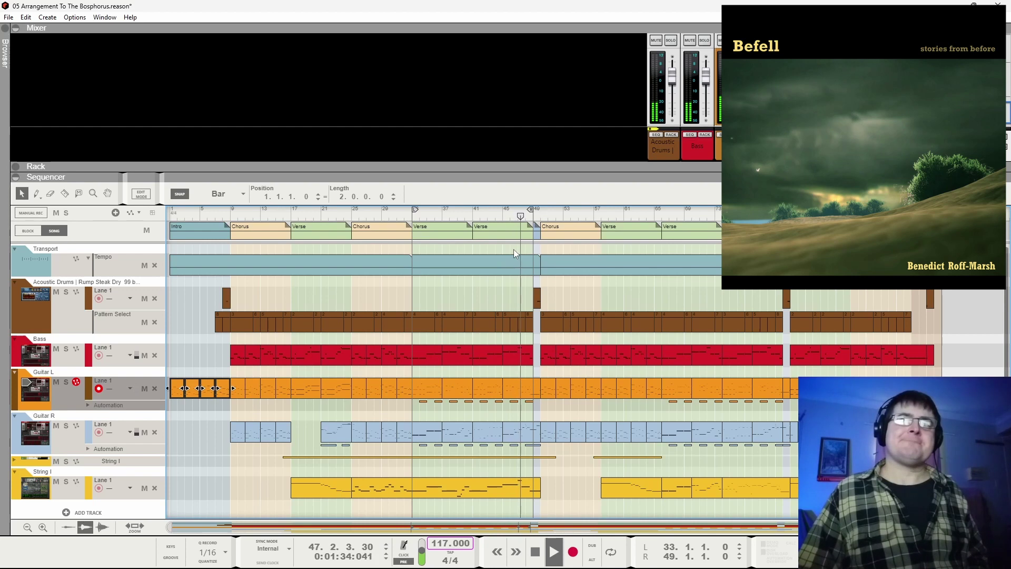
pyautogui.press('space')
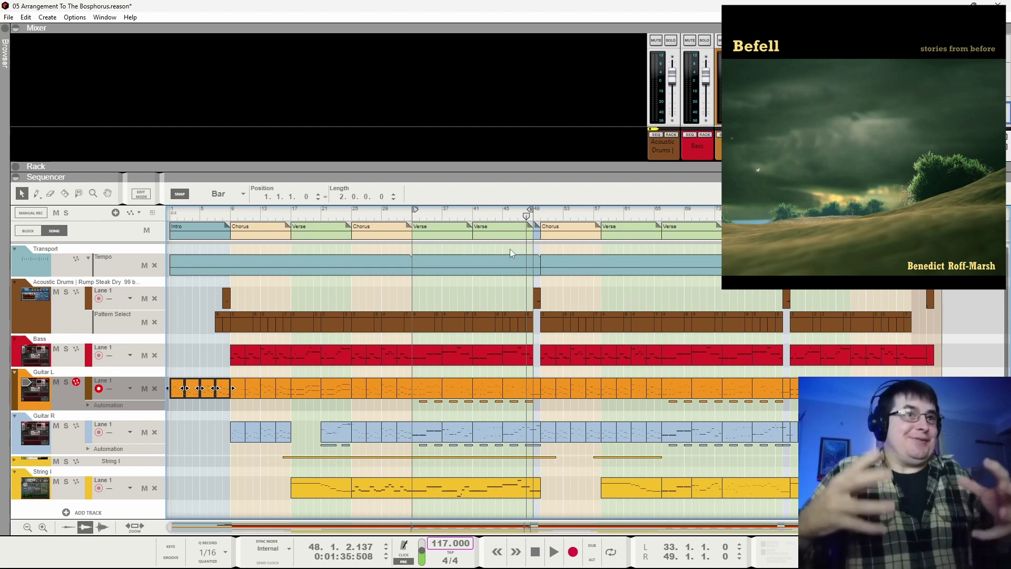
pyautogui.press('space')
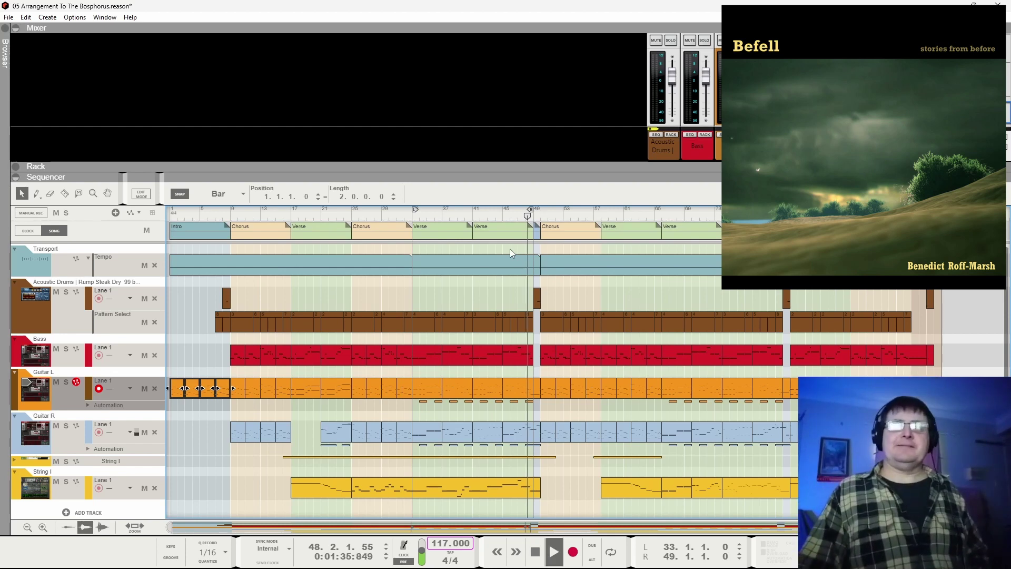
pyautogui.press('space')
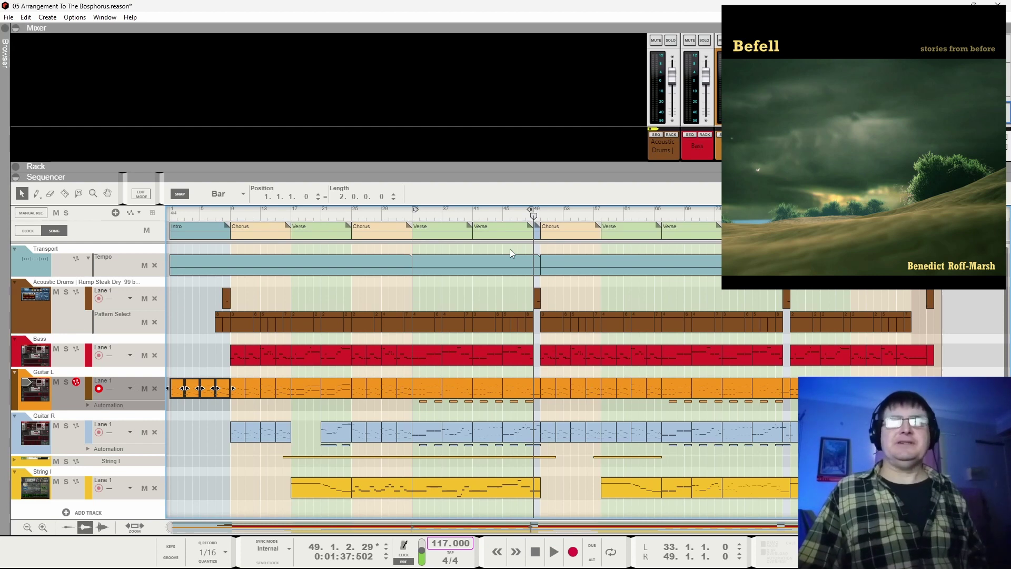
pyautogui.press('space')
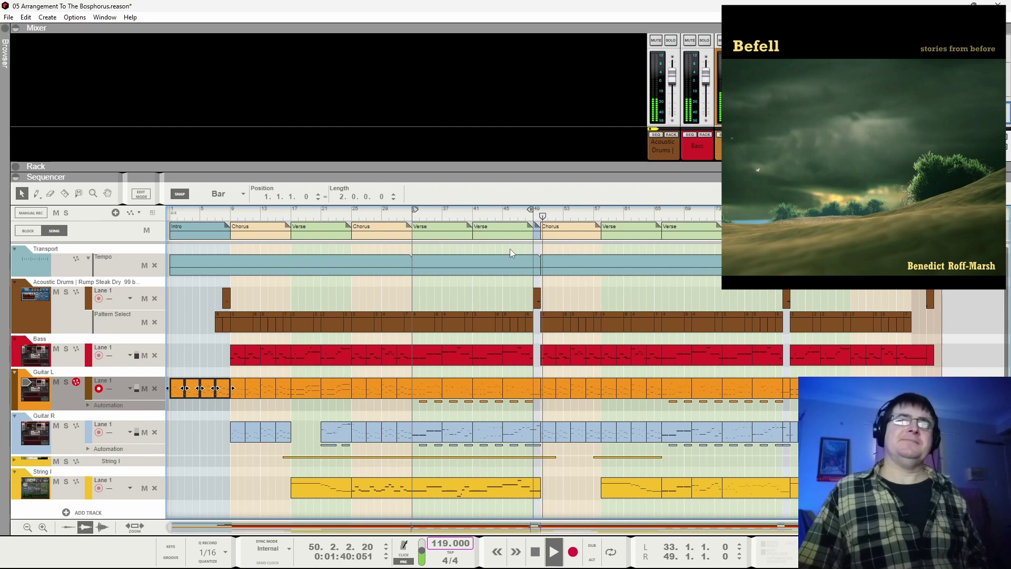
pyautogui.press('space')
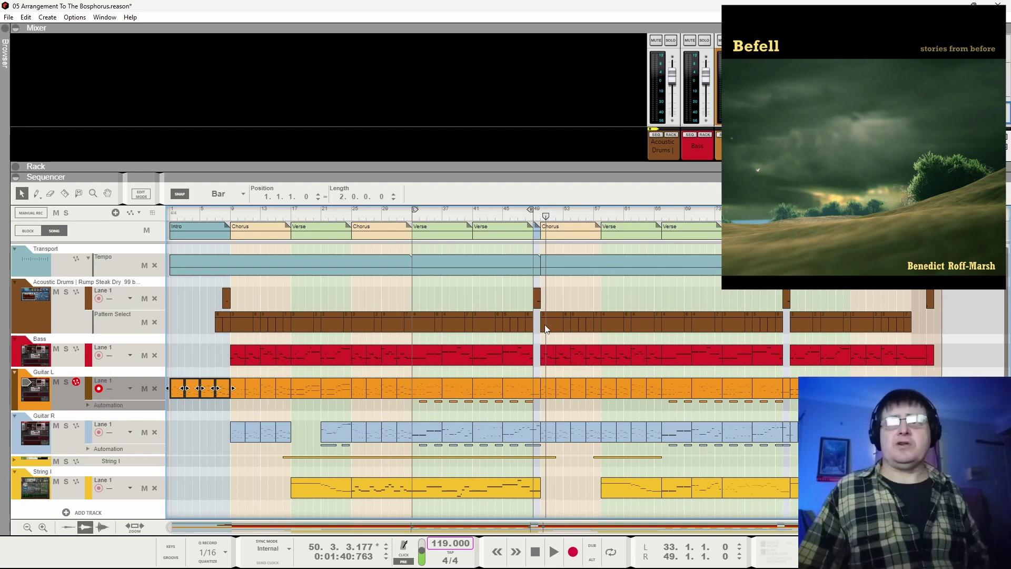
# Play the transition from around bar 45 across the one-bar break into the third Chorus, and replay it from bar 48.
pyautogui.click(501, 215)
pyautogui.press('space')
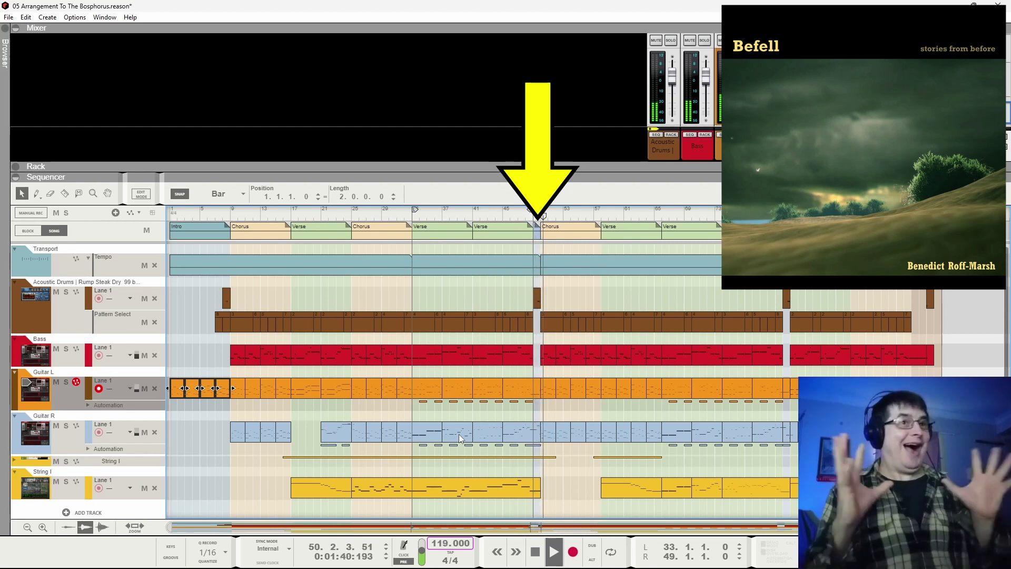
pyautogui.press('space')
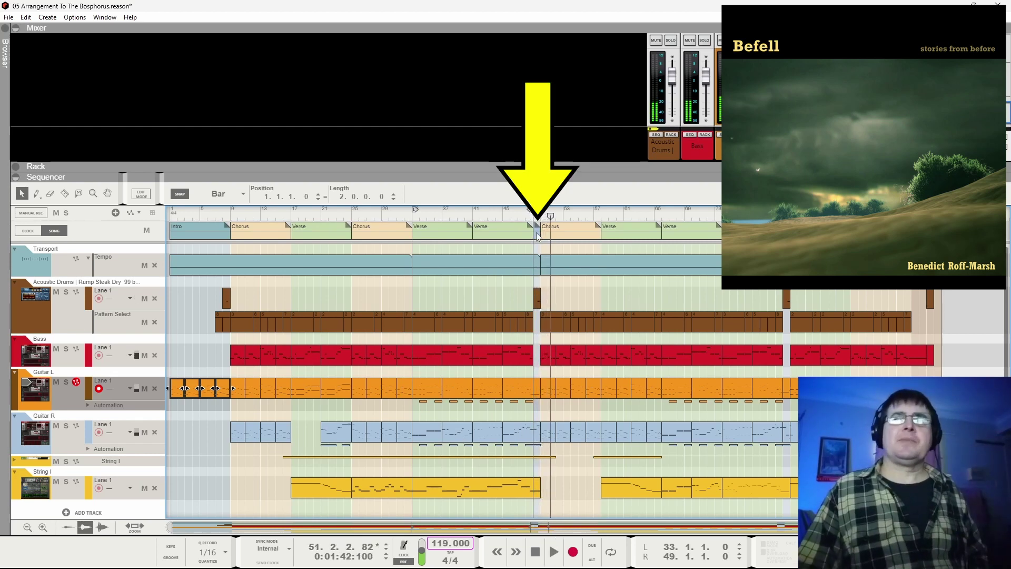
pyautogui.press('KP_0')
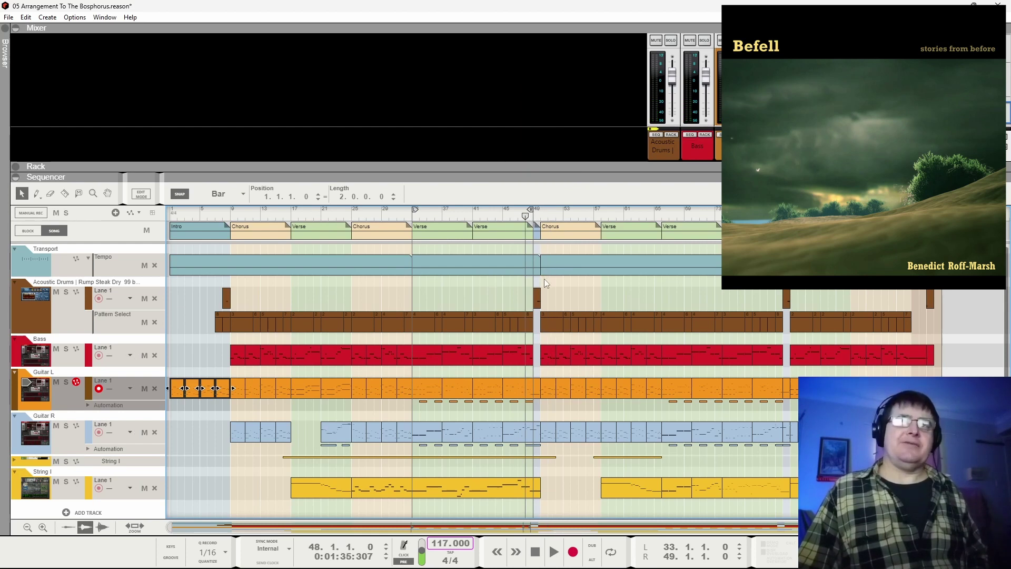
pyautogui.press('space')
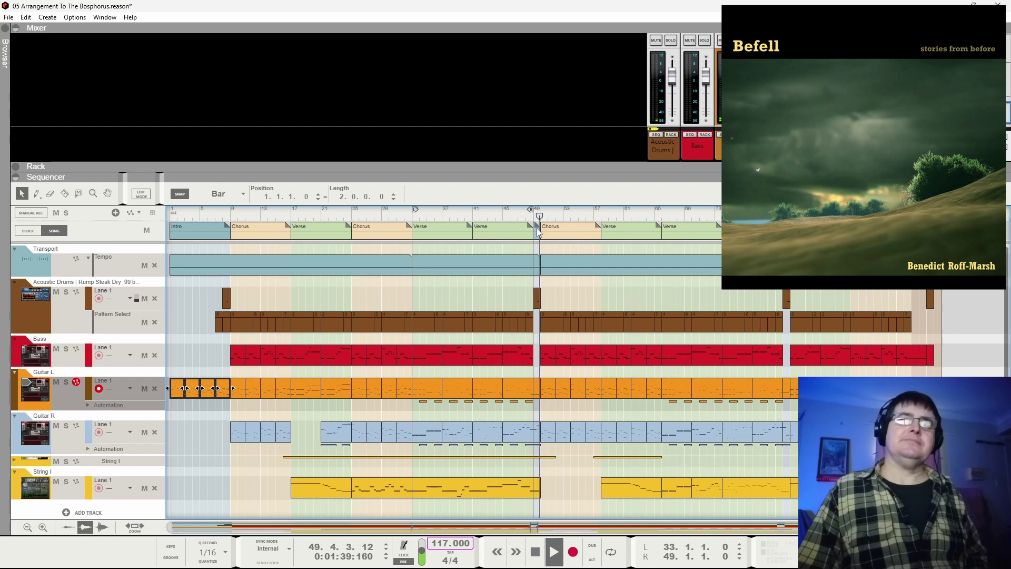
pyautogui.press('space')
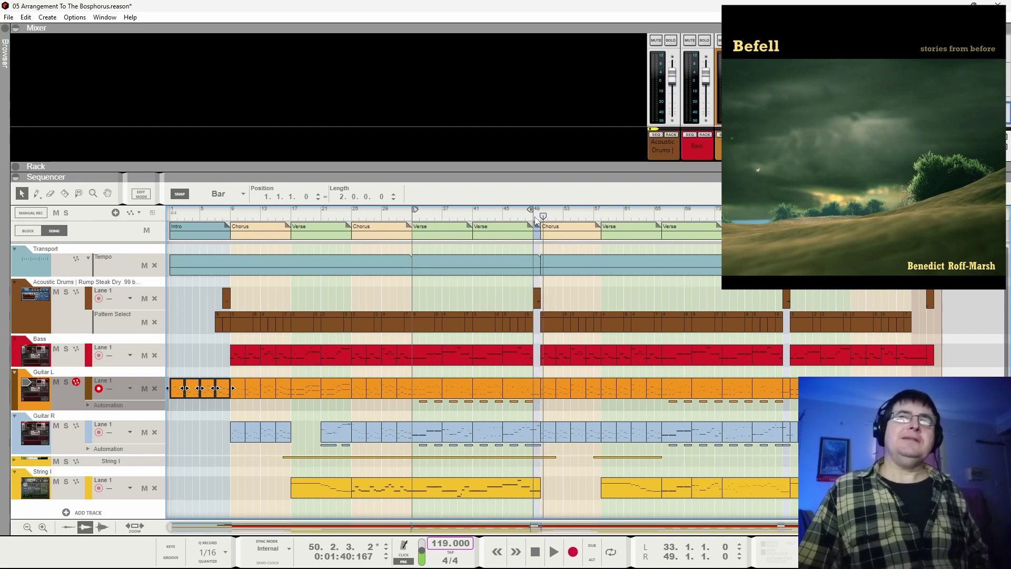
# Select the drum clip at bar 49, play it from bar 49 into the third Chorus, and replay the lead-in from bar 48.
pyautogui.click(537, 298)
pyautogui.click(534, 211)
pyautogui.press('space')
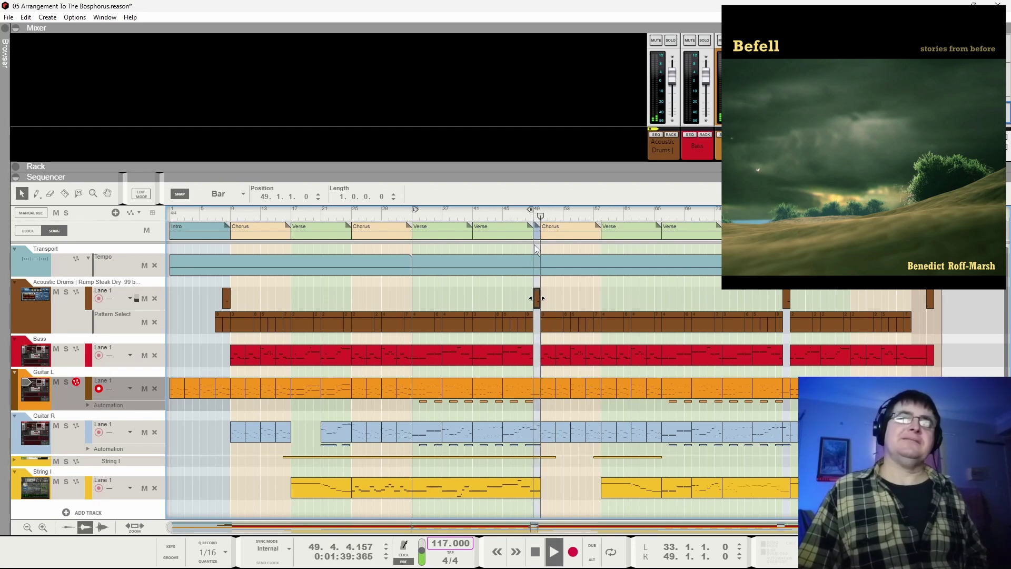
pyautogui.press('space')
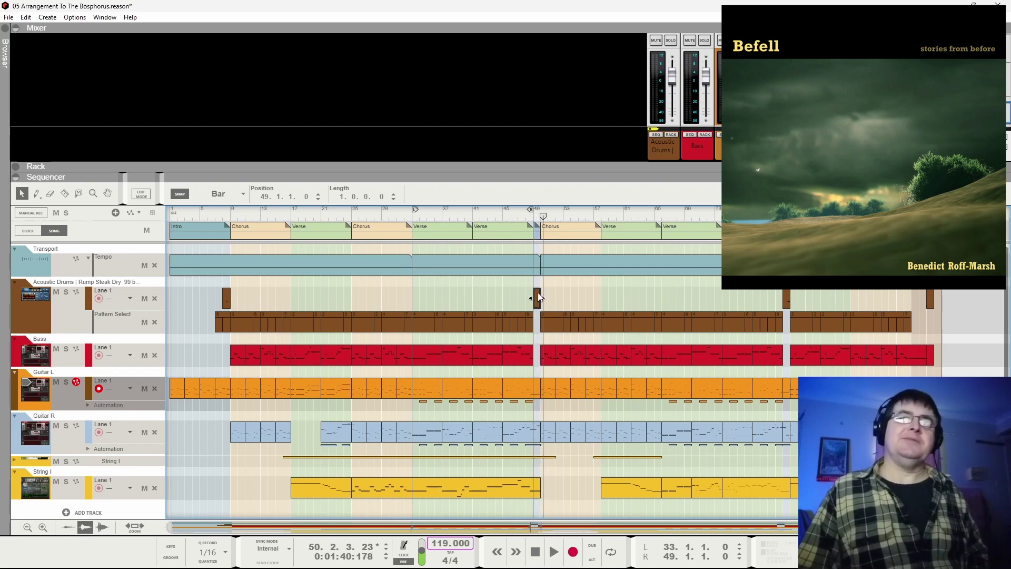
pyautogui.click(527, 219)
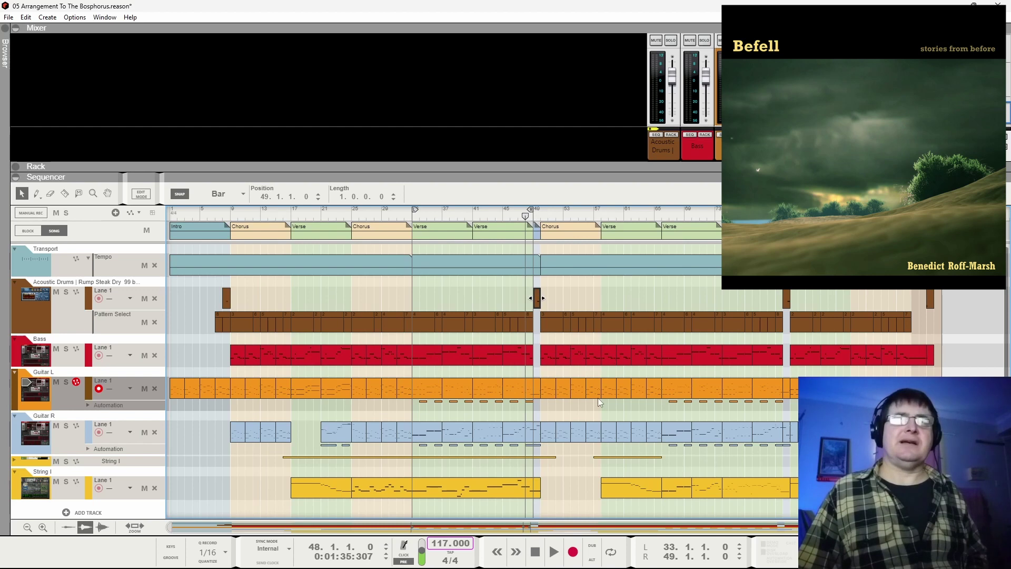
pyautogui.press('space')
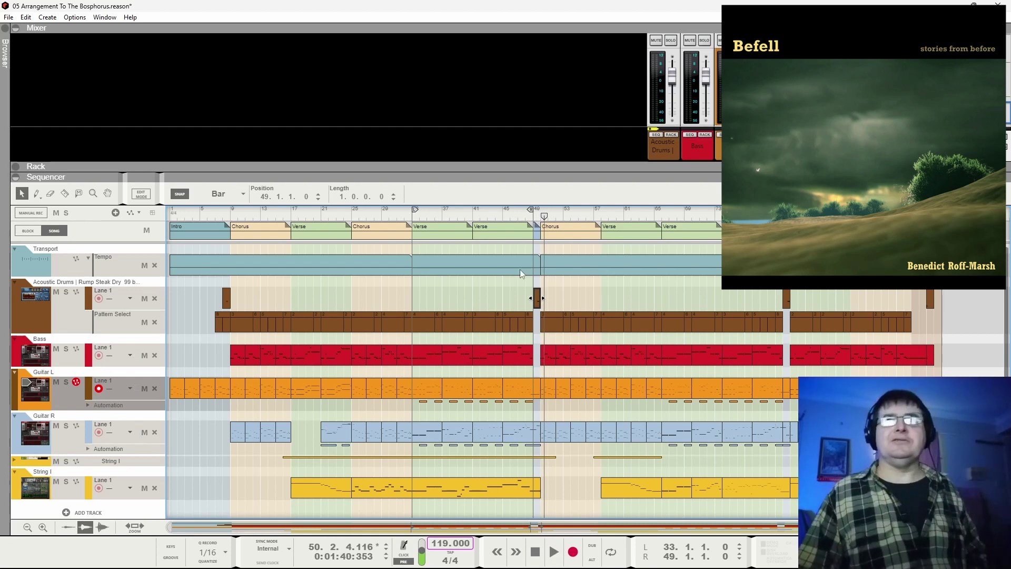
# Play from about bar 47 across the break and through the blocks at bars 50 and 58 to bar 67.
pyautogui.click(518, 216)
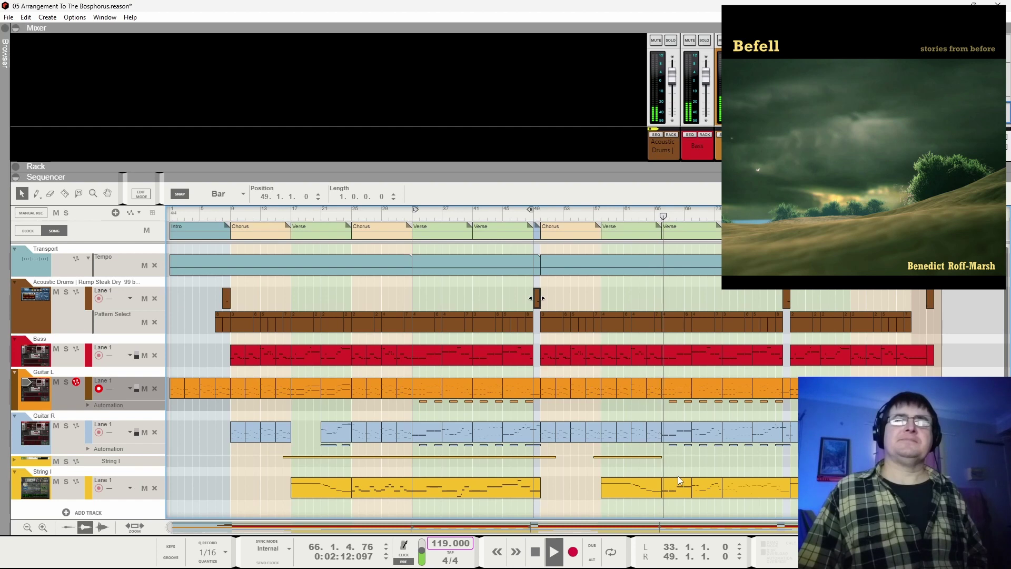
pyautogui.press('space')
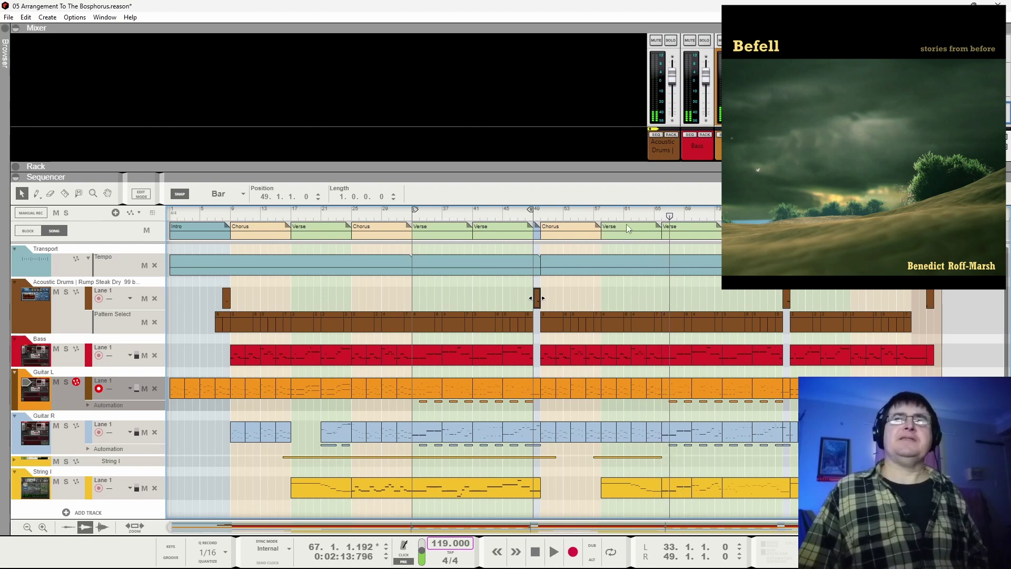
# Change the arrangement block at bar 58 to Chorus.
pyautogui.click(615, 228)
pyautogui.keyDown('shift'); pyautogui.click(616, 229); pyautogui.keyUp('shift')
pyautogui.click(615, 229)
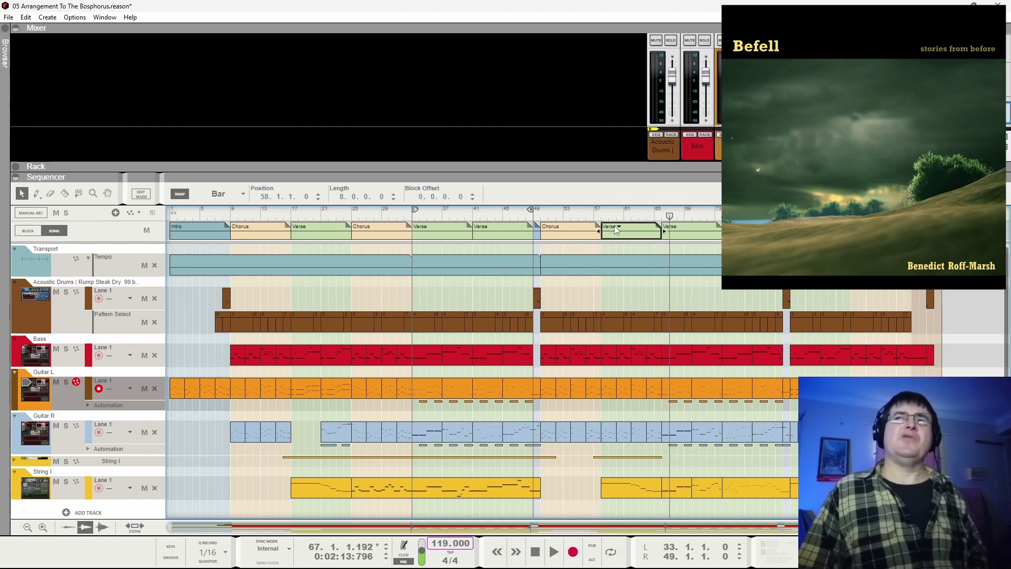
pyautogui.click(615, 229)
pyautogui.click(624, 227)
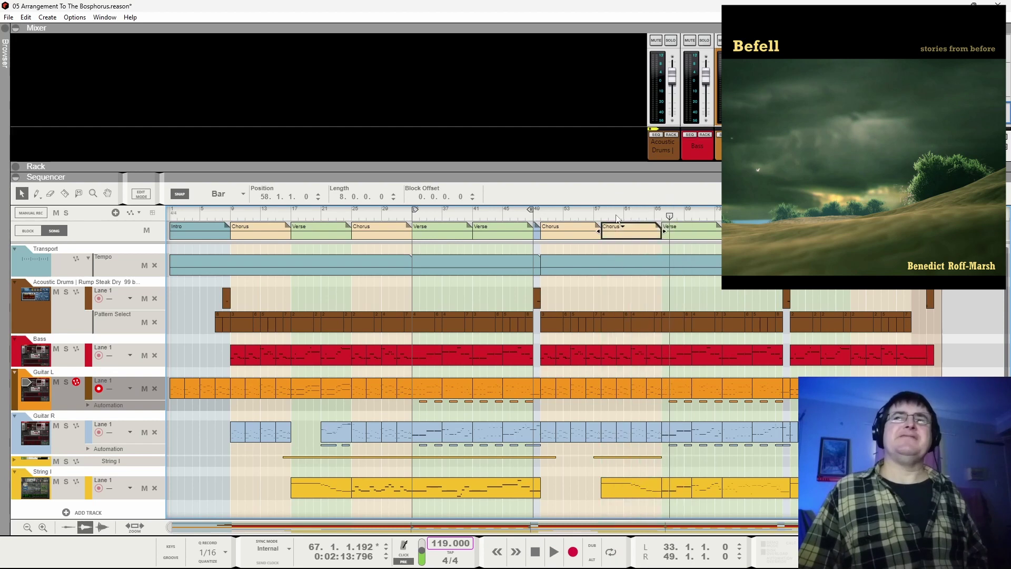
# Play from bar 56 through the second Chorus block into the following Verse, pausing at bar 63 and stopping at bar 72.
pyautogui.click(586, 215)
pyautogui.press('space')
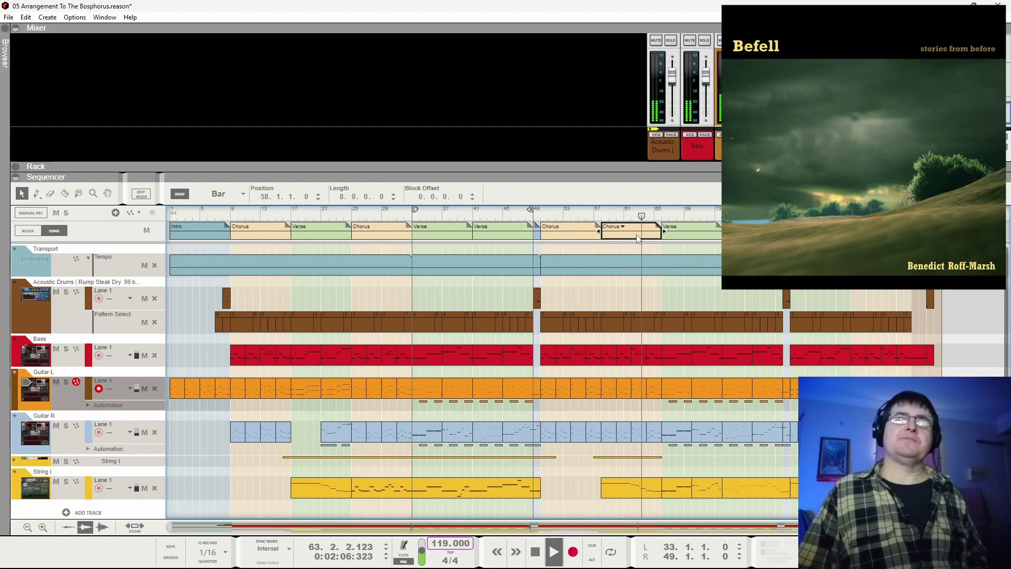
pyautogui.press('space')
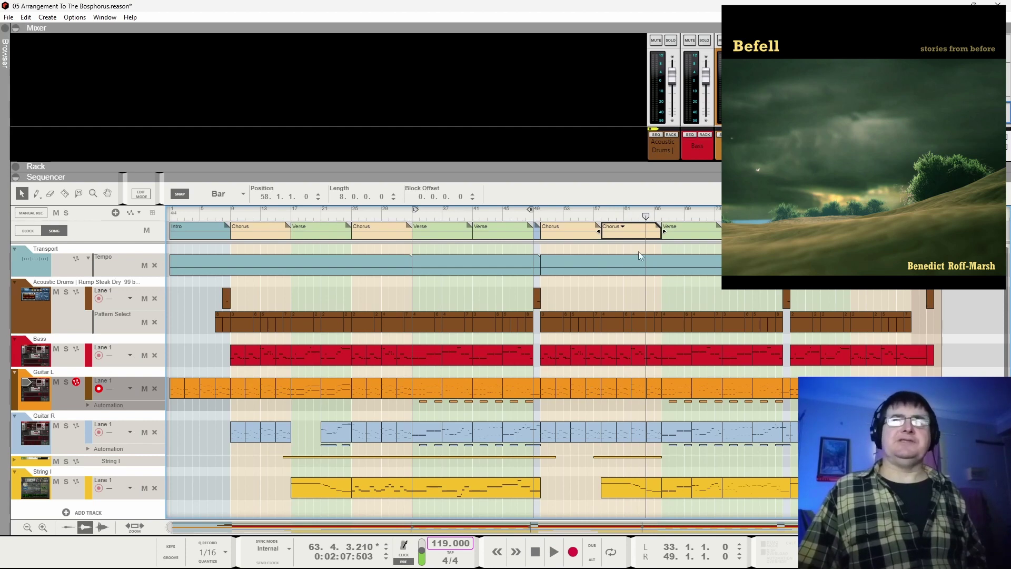
pyautogui.press('space')
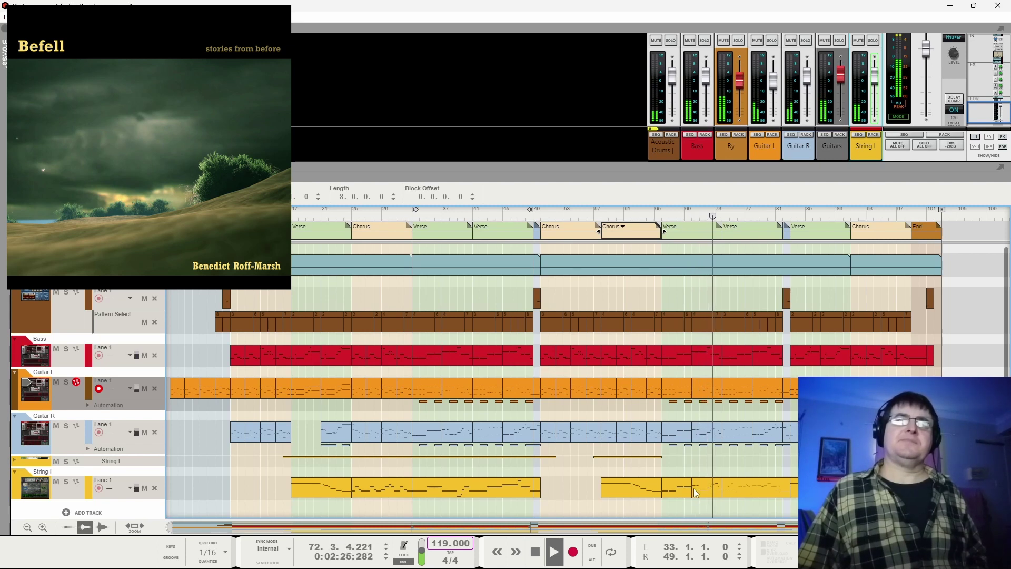
pyautogui.press('space')
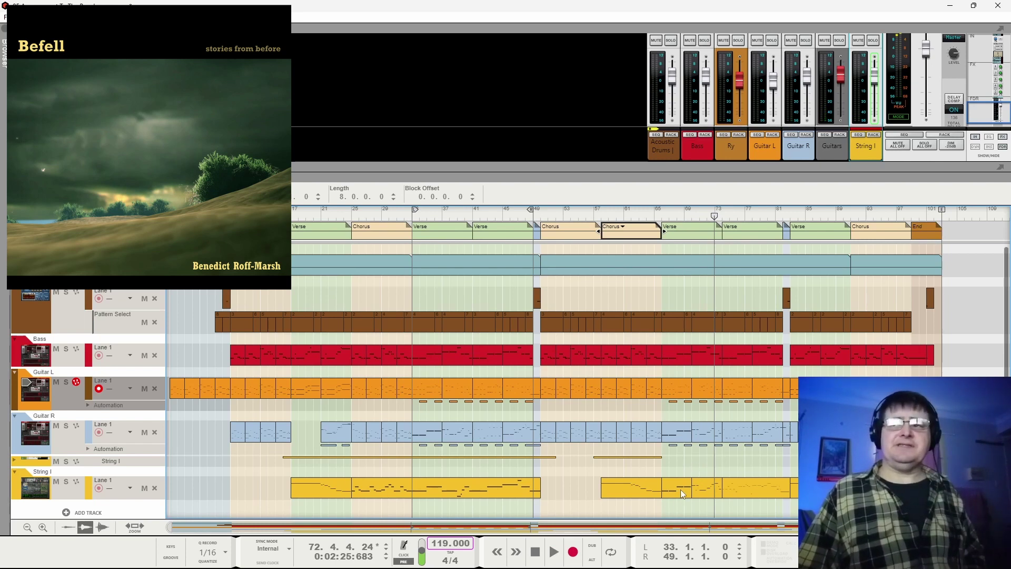
# Select the String I clip at bar 70 and play the Verse from bar 66 to bar 73.
pyautogui.click(681, 489)
pyautogui.click(694, 498)
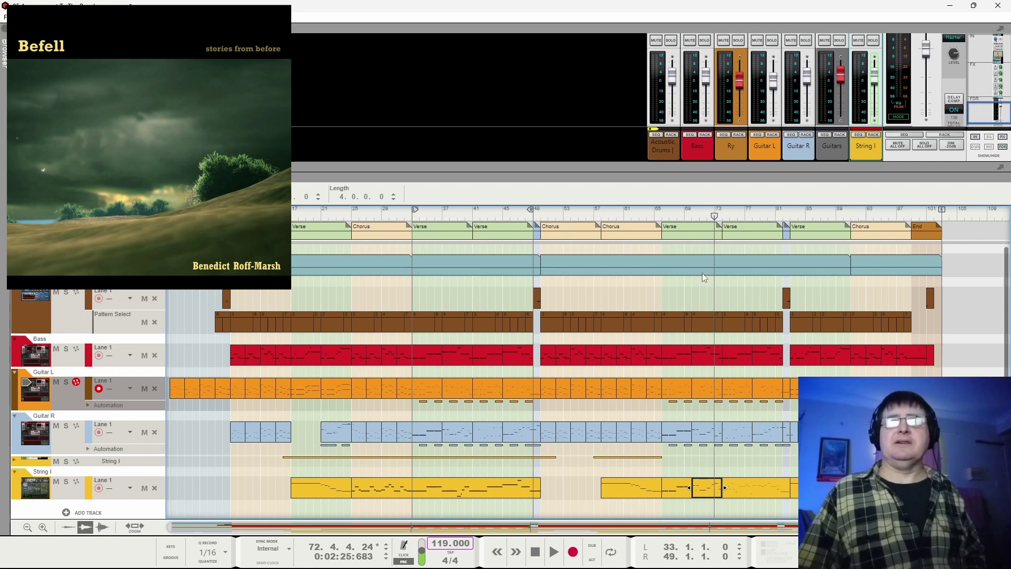
pyautogui.click(663, 216)
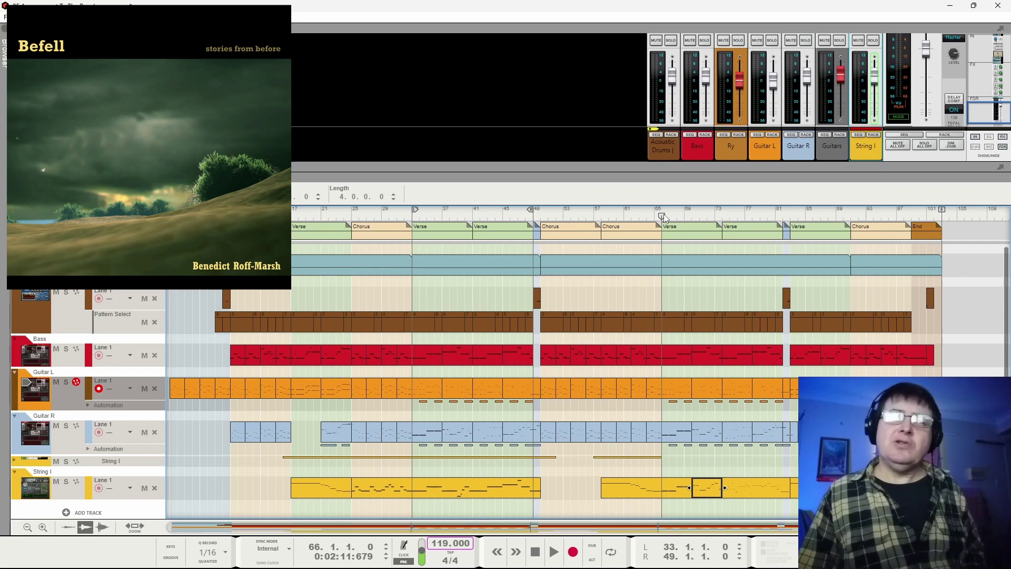
pyautogui.press('space')
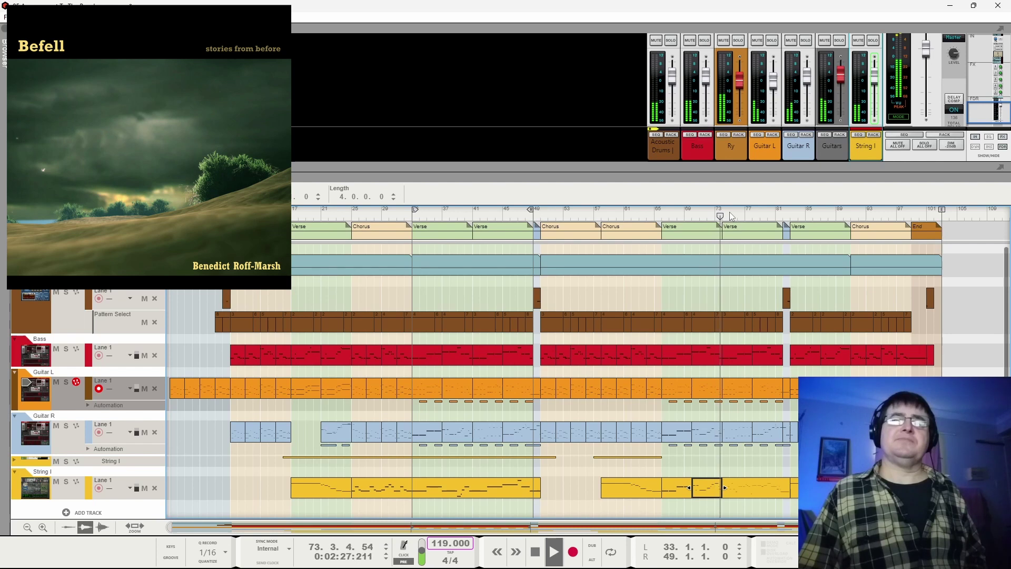
pyautogui.press('space')
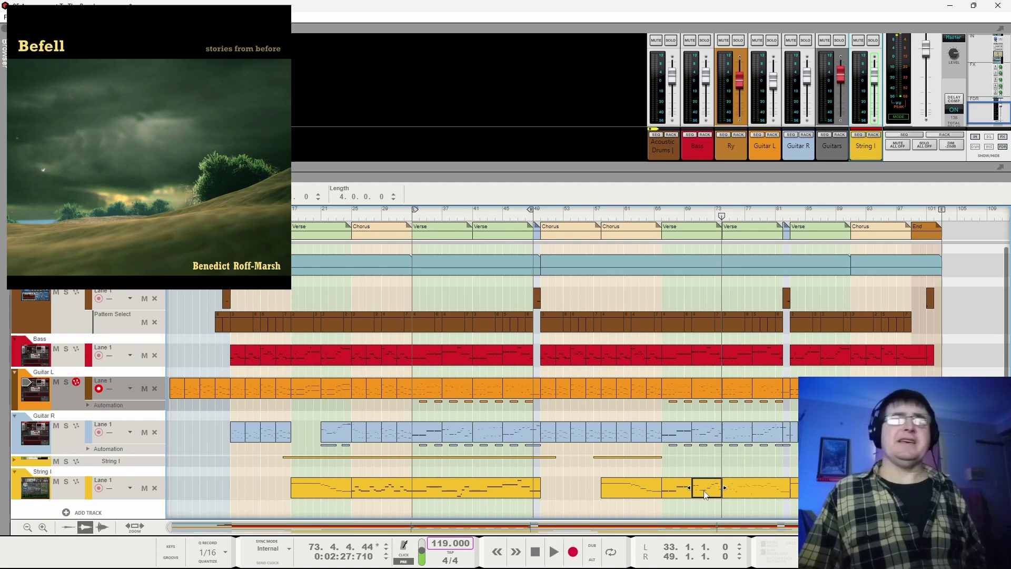
# Play from bar 70 with String I soloed, and unsolo it to hear the full mix during playback.
pyautogui.moveTo(684, 213); pyautogui.dragTo(693, 216)
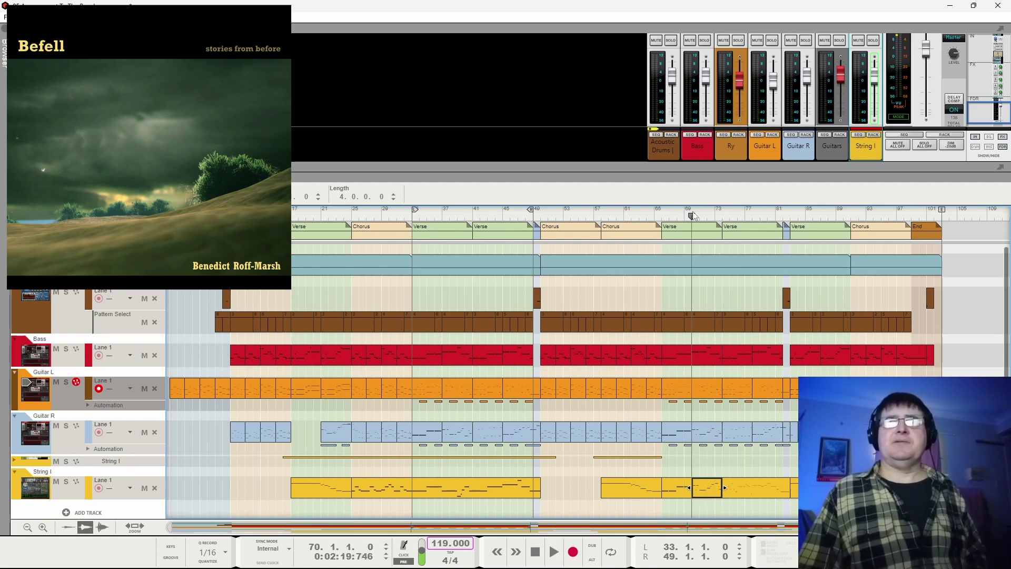
pyautogui.click(873, 40)
pyautogui.press('space')
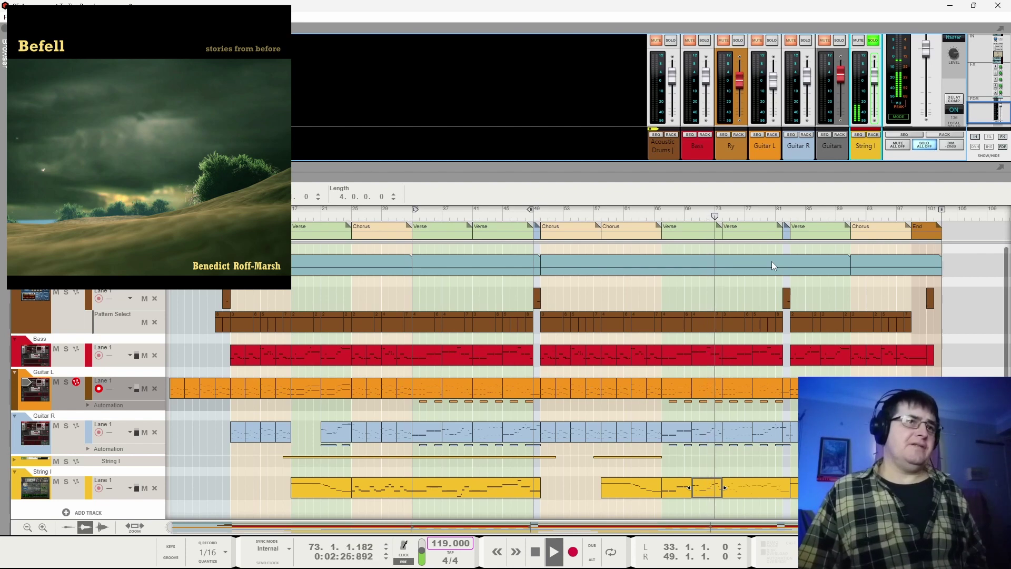
pyautogui.click(873, 41)
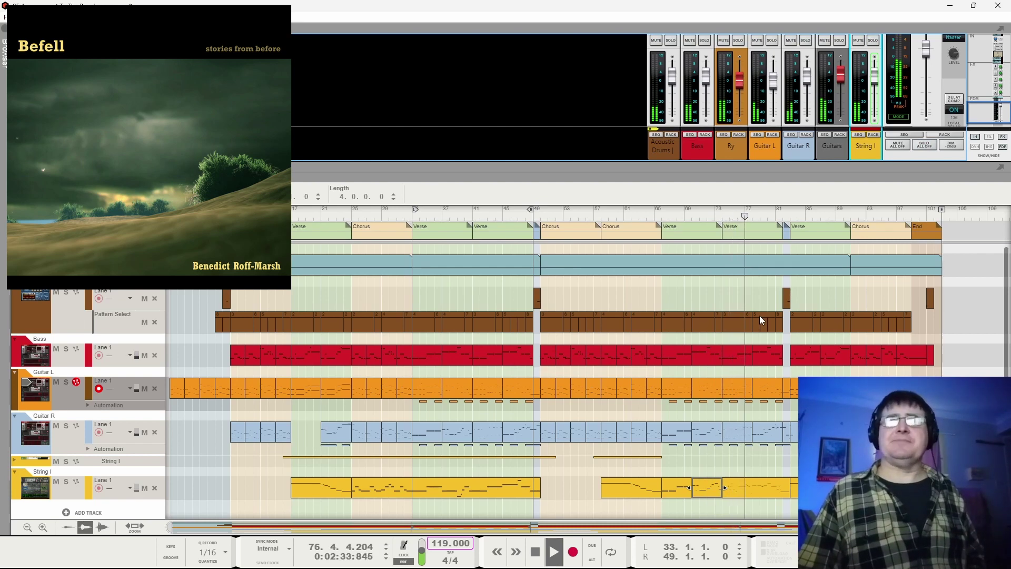
# Select the String I clip at bar 74 and briefly toggle String I solo while playback continues through the second half of the Verse.
pyautogui.click(748, 488)
pyautogui.click(873, 41)
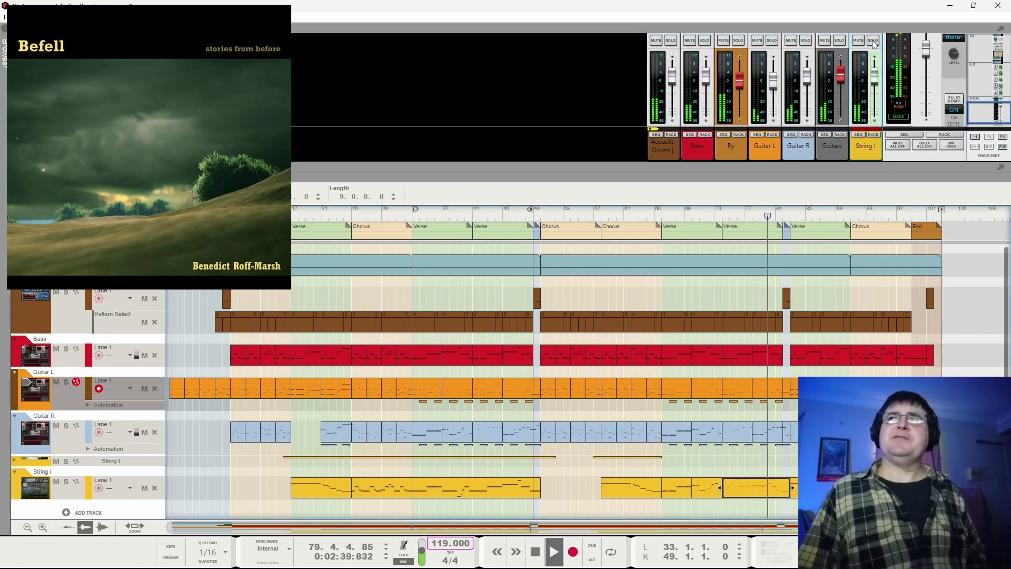
pyautogui.click(873, 41)
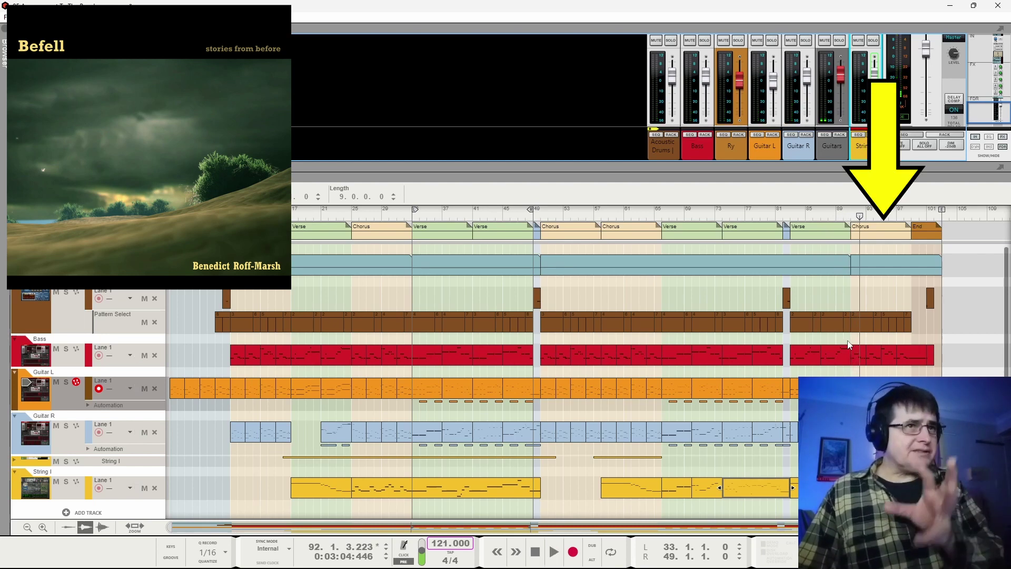
# Mark the last Verse at bars 83 and 84, play from about bar 90 into the final Chorus, and briefly solo String I.
pyautogui.click(829, 213)
pyautogui.click(783, 213)
pyautogui.click(791, 213)
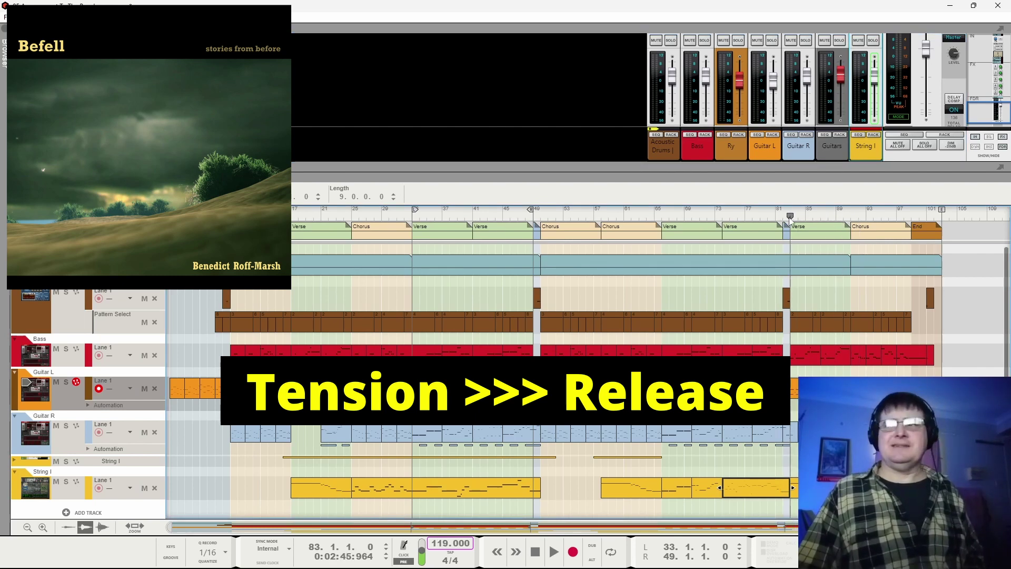
pyautogui.click(801, 216)
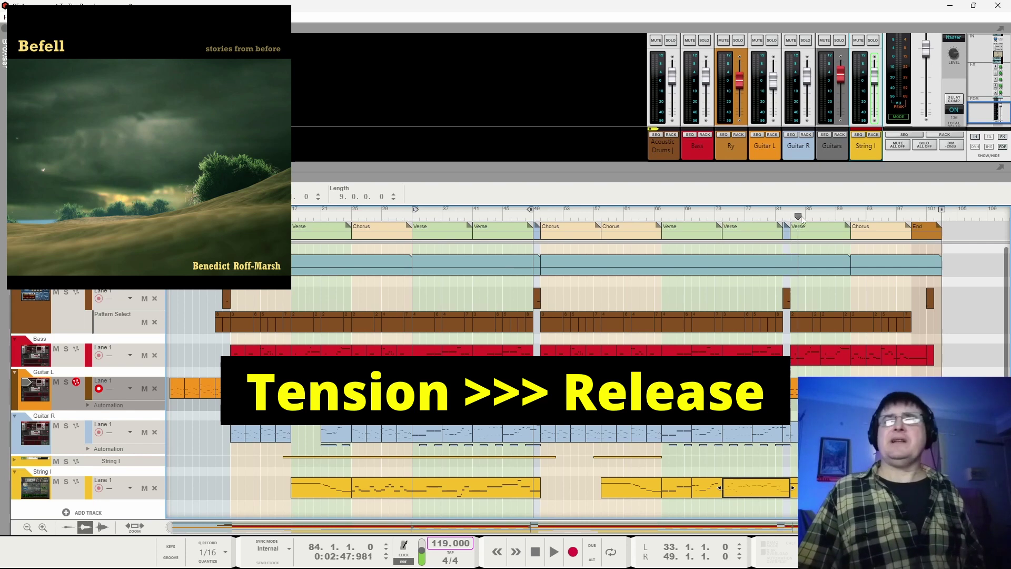
pyautogui.click(842, 215)
pyautogui.press('space')
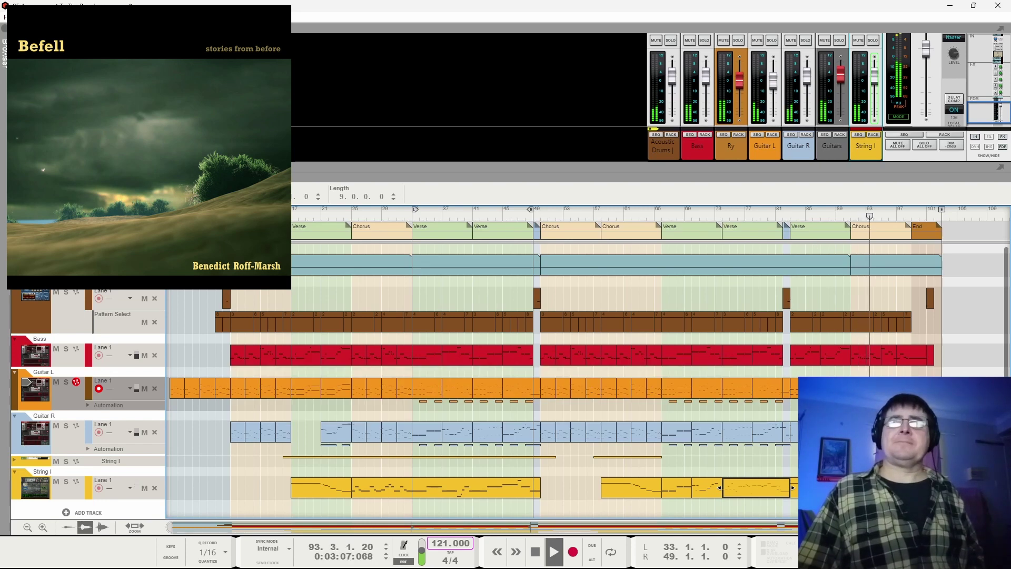
pyautogui.click(873, 41)
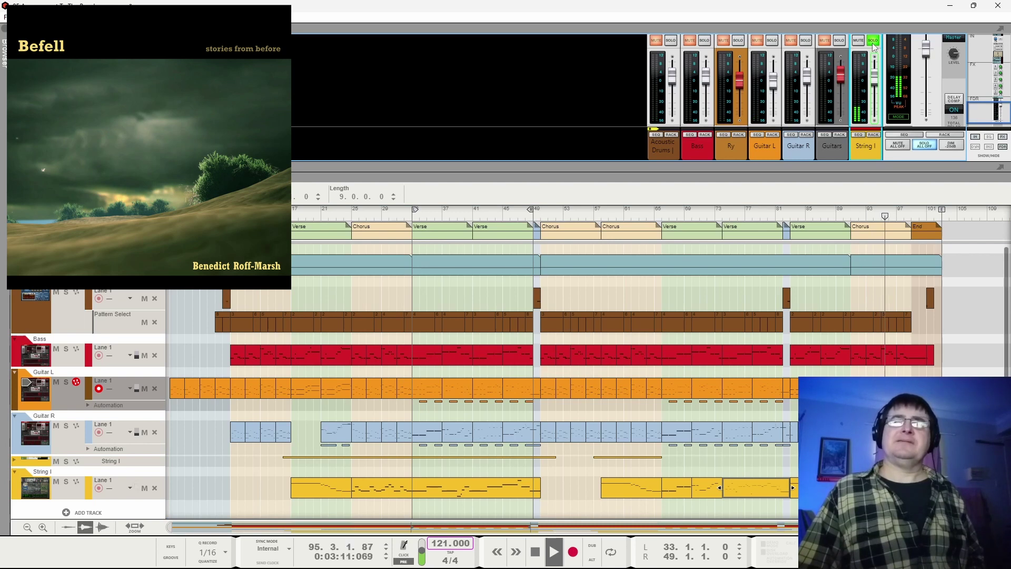
pyautogui.click(873, 41)
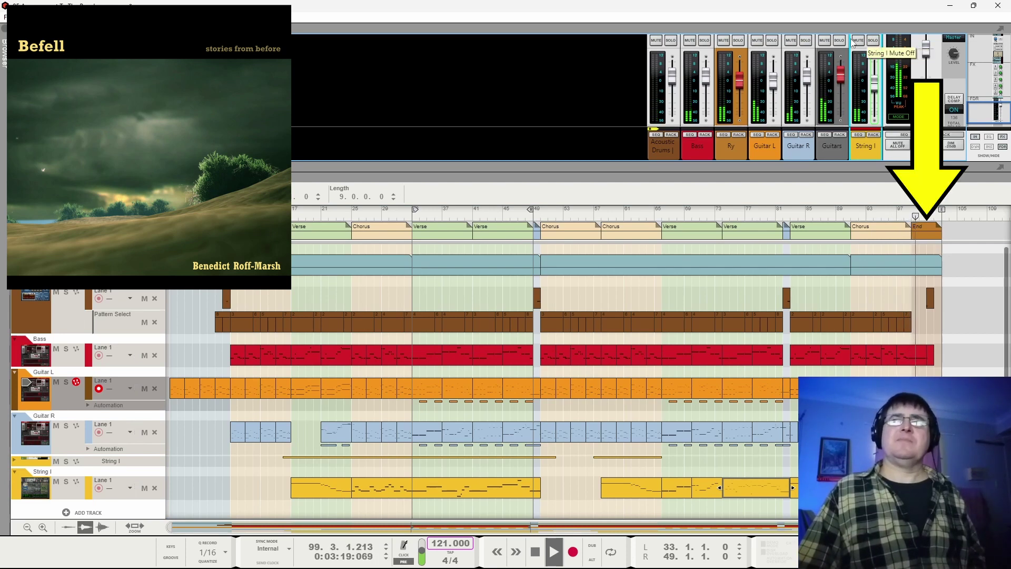
# Play the end of the final Chorus into the End section from bar 97, repeating the passage up to bar 102.
pyautogui.click(899, 212)
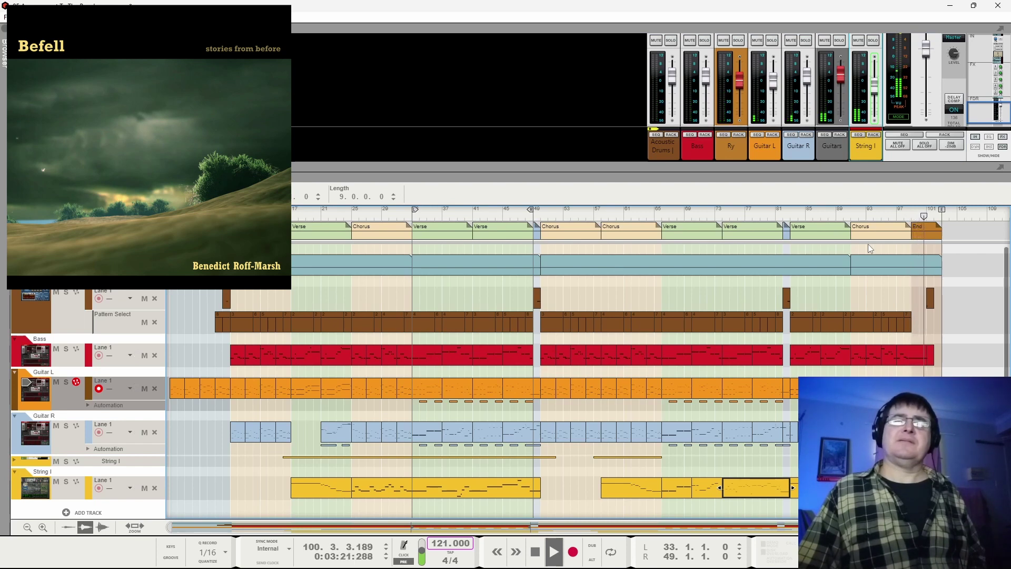
pyautogui.press('space')
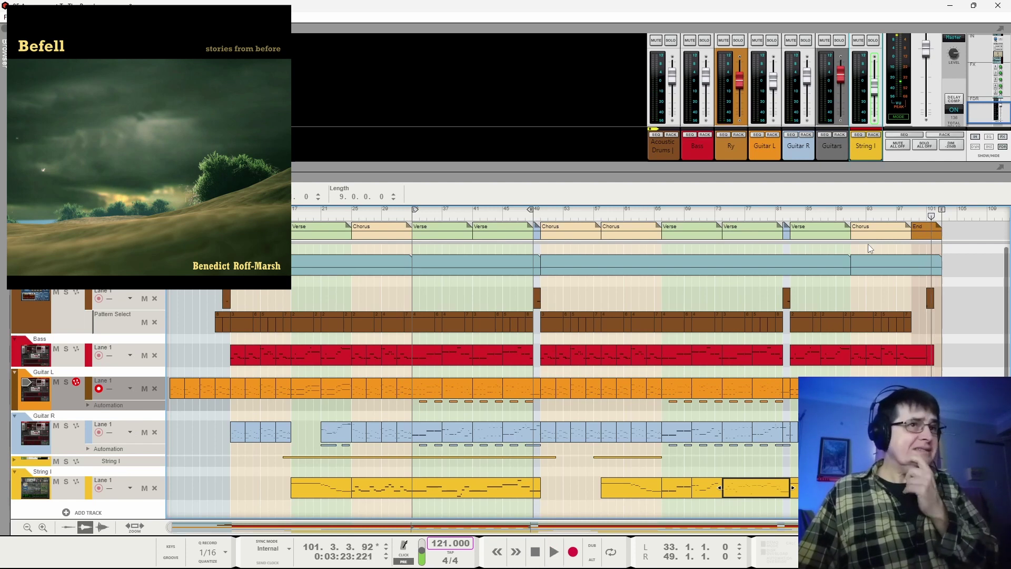
pyautogui.click(897, 210)
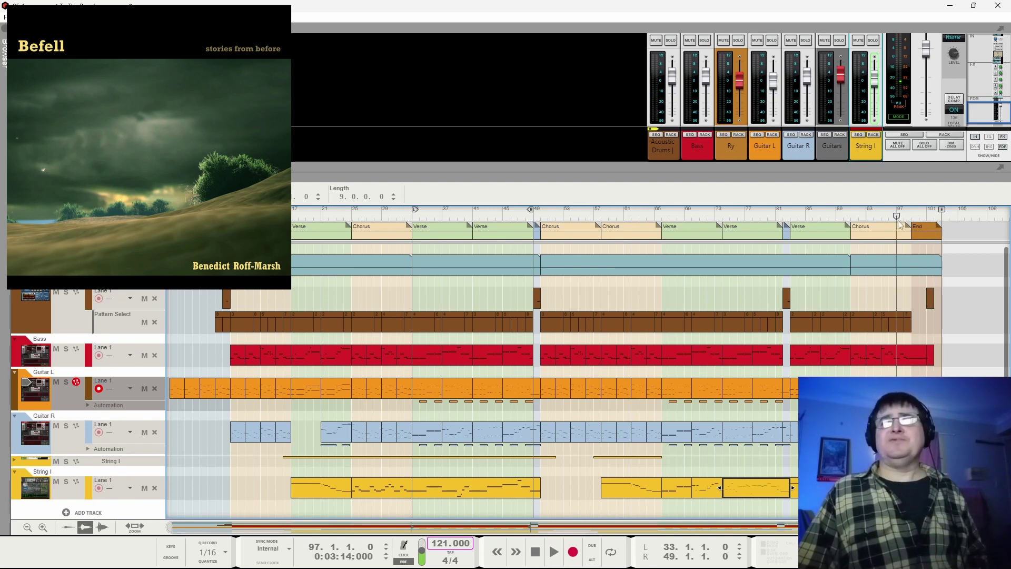
pyautogui.press('space')
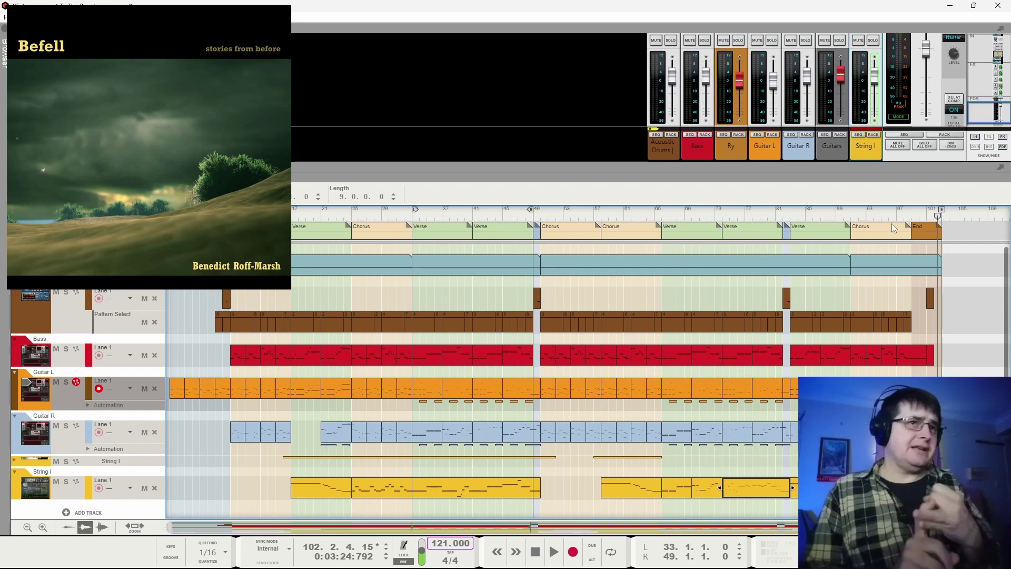
pyautogui.click(897, 236)
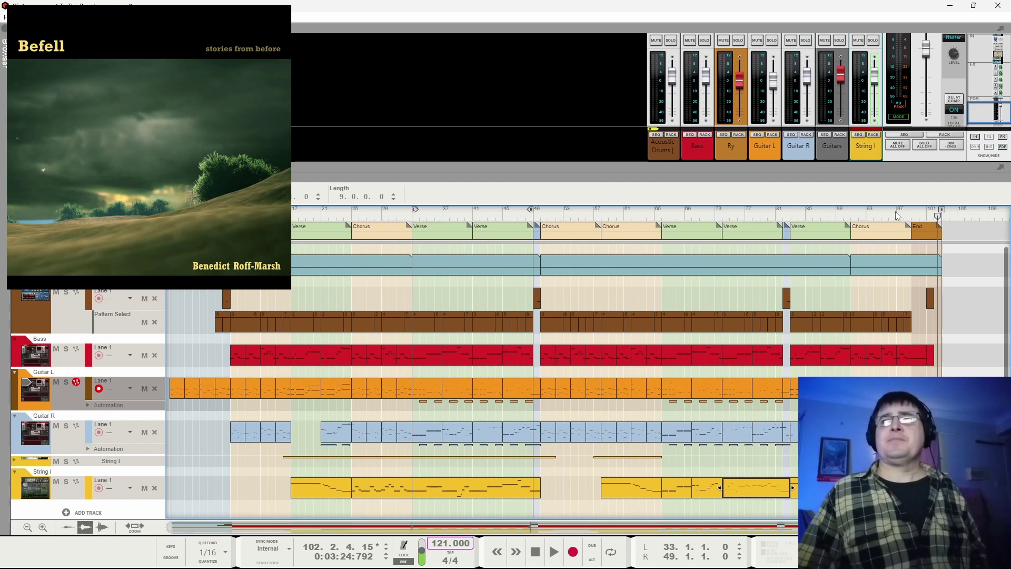
pyautogui.press('space')
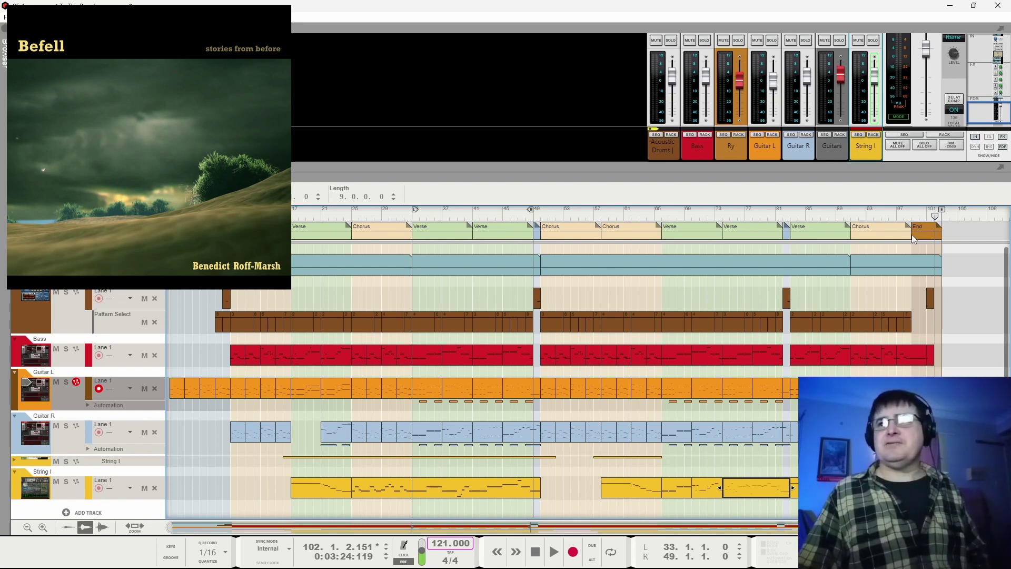
# Move the playhead to bar 99, shift it back to about bar 98, and play the End section through bar 101.
pyautogui.click(911, 216)
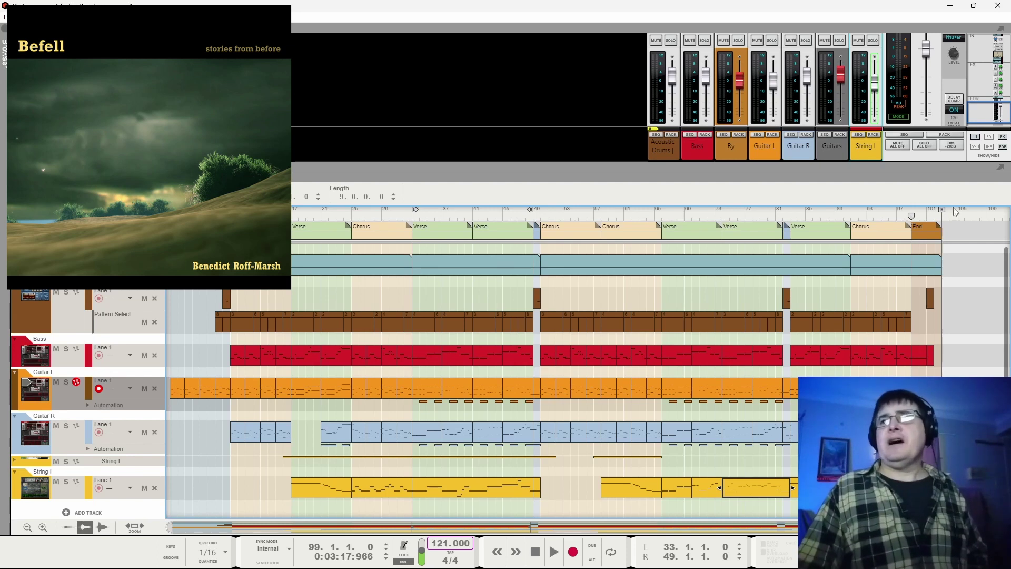
pyautogui.click(905, 217)
pyautogui.press('space')
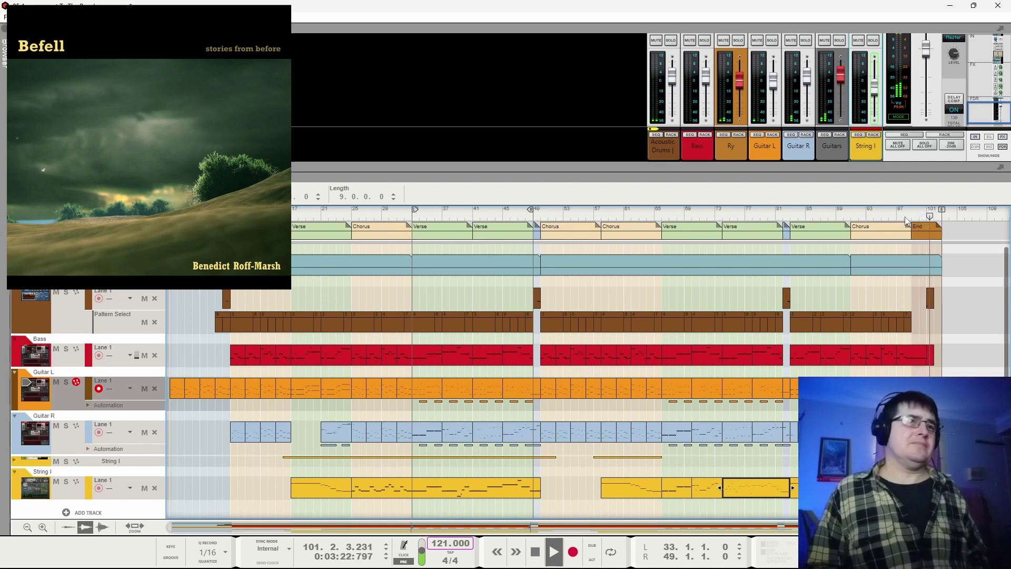
pyautogui.press('space')
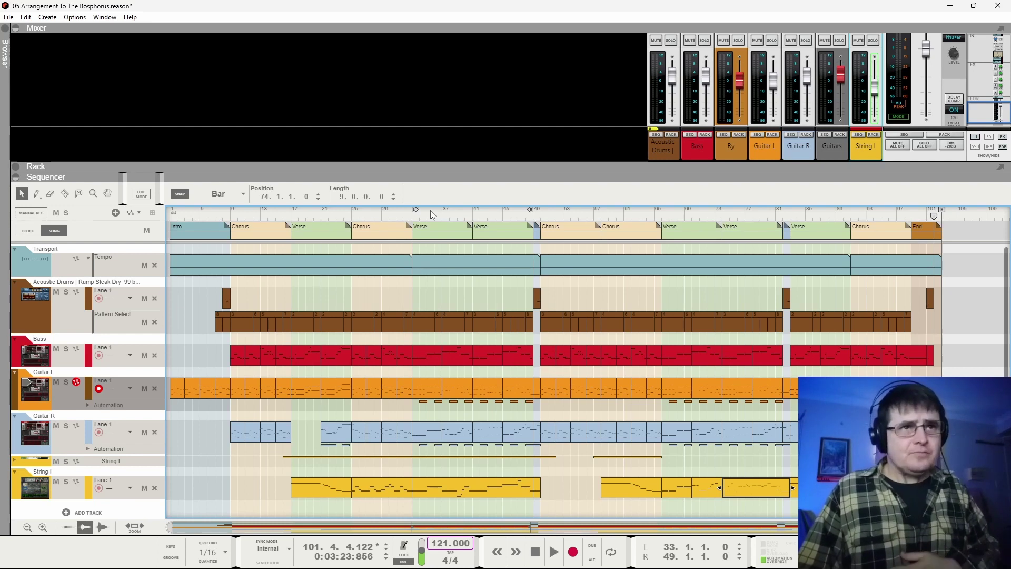
# Select the Tempo clip spanning the first 32 bars and move the playhead to bar 27.
pyautogui.click(289, 305)
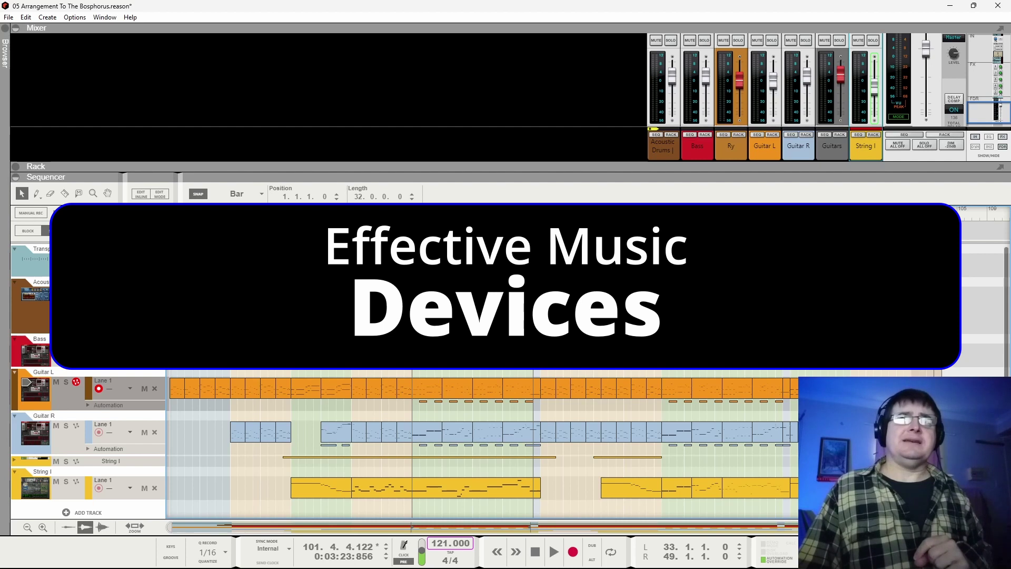
pyautogui.click(366, 210)
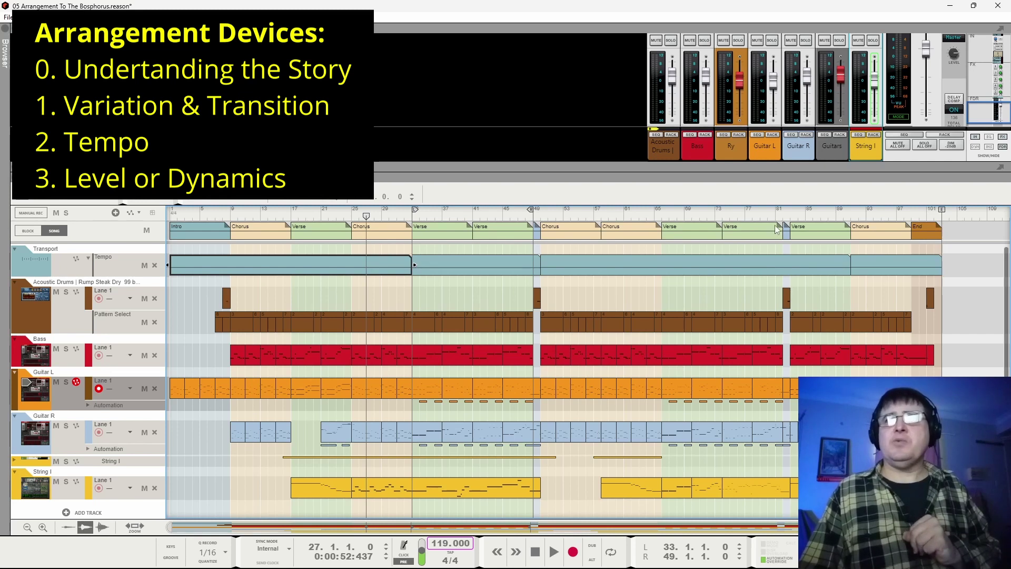
# Open the Guitar L clip at the bar 82 Break for note editing and play from bar 81 through the Break.
pyautogui.doubleClick(786, 393)
pyautogui.moveTo(690, 528); pyautogui.dragTo(795, 527)
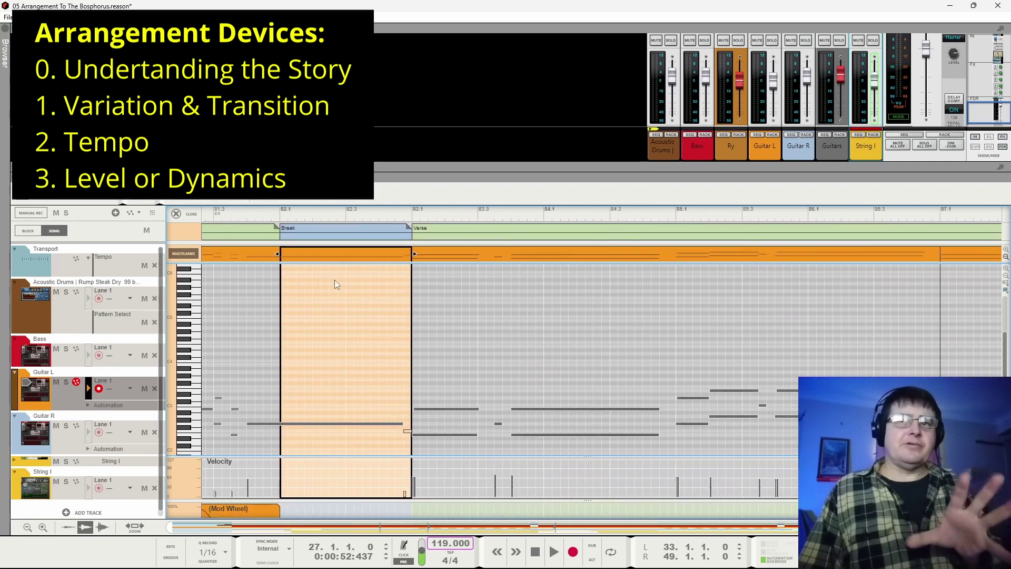
pyautogui.click(231, 214)
pyautogui.press('space')
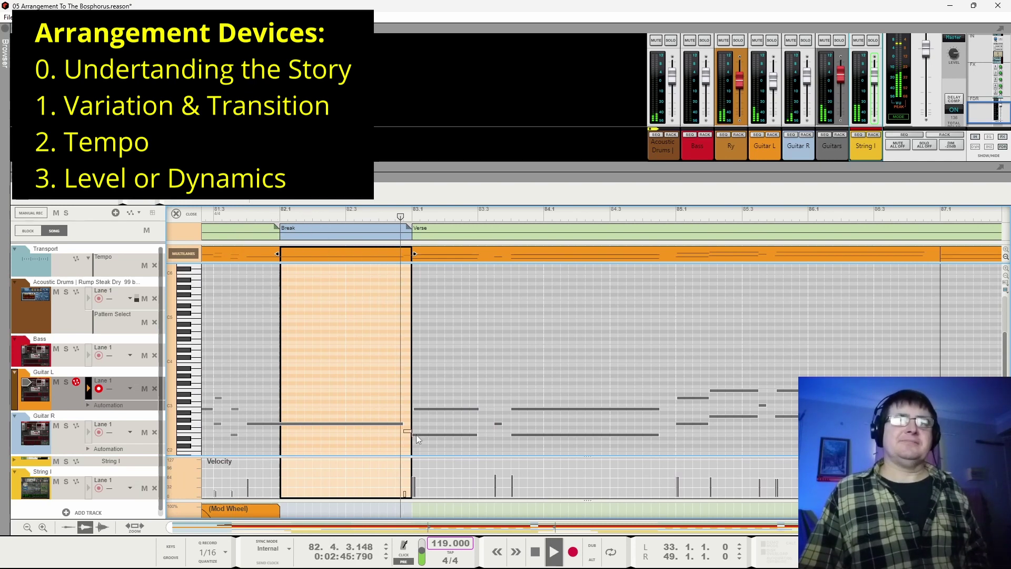
# Stop playback, close the Guitar L note editor and return the playhead to the Break at bar 82.
pyautogui.press('space')
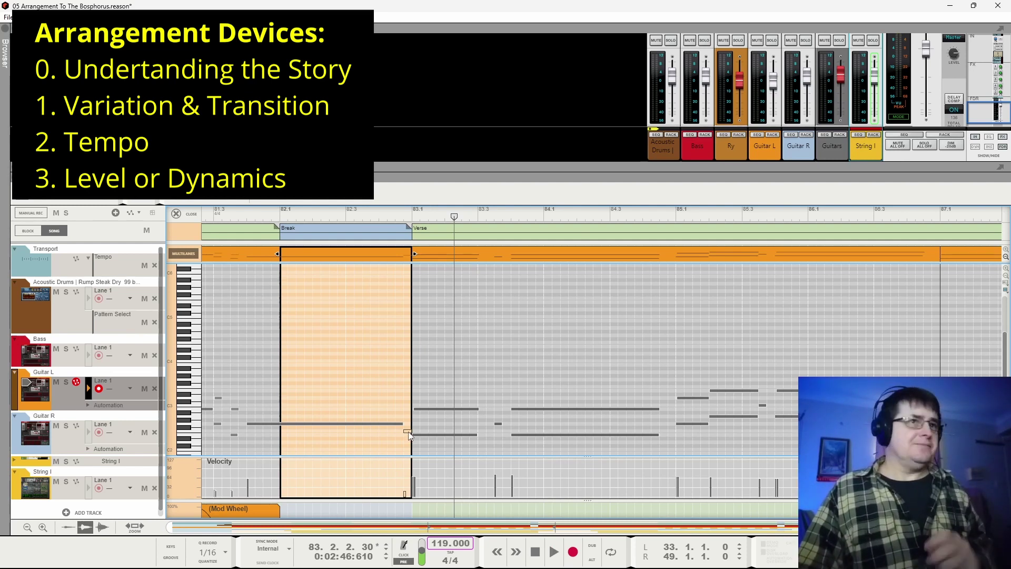
pyautogui.click(173, 215)
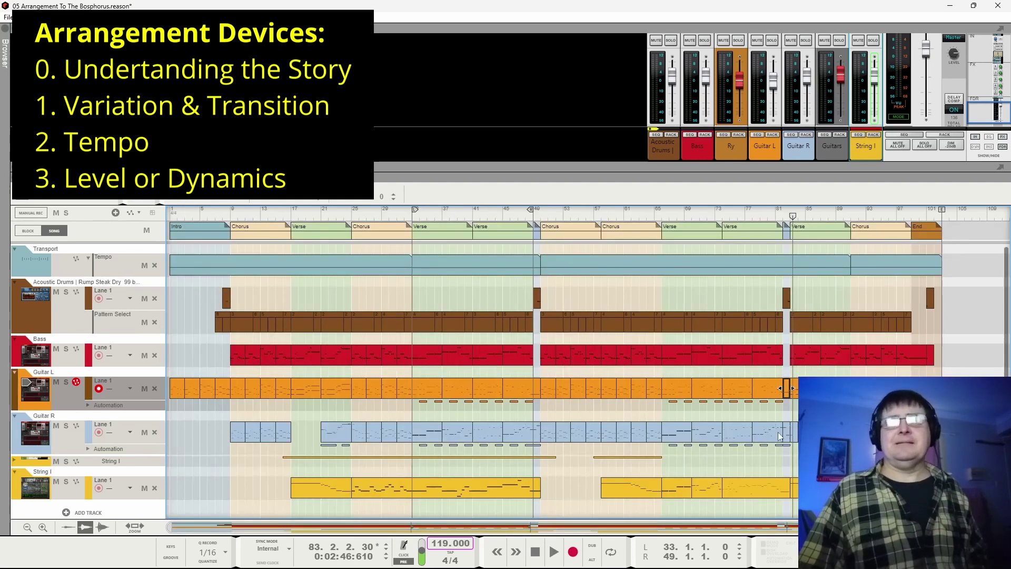
pyautogui.click(783, 214)
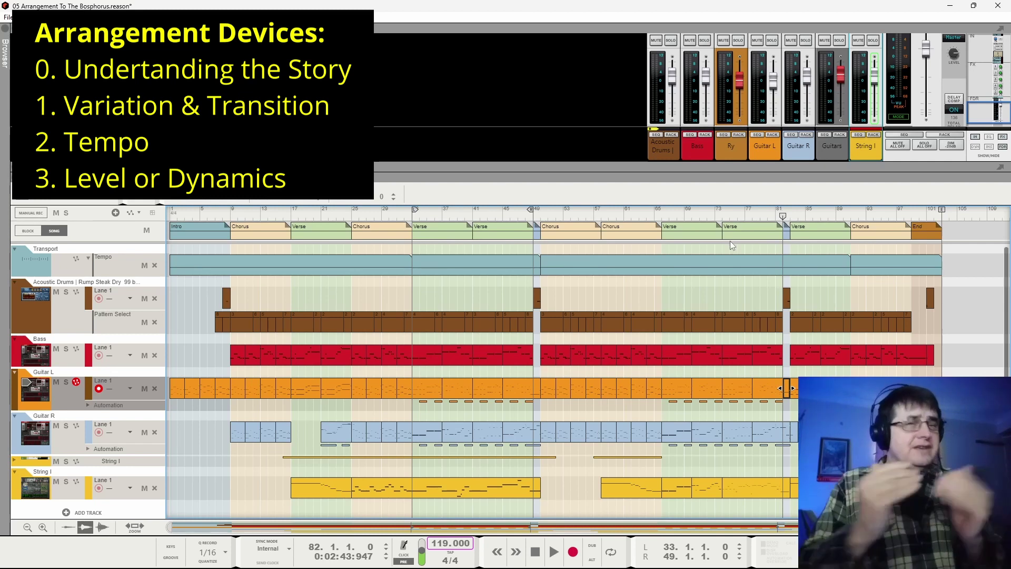
# Select the Tempo clip spanning the first 32 bars and compare the tempo at bars 24, 36, 3 and 25.
pyautogui.click(357, 265)
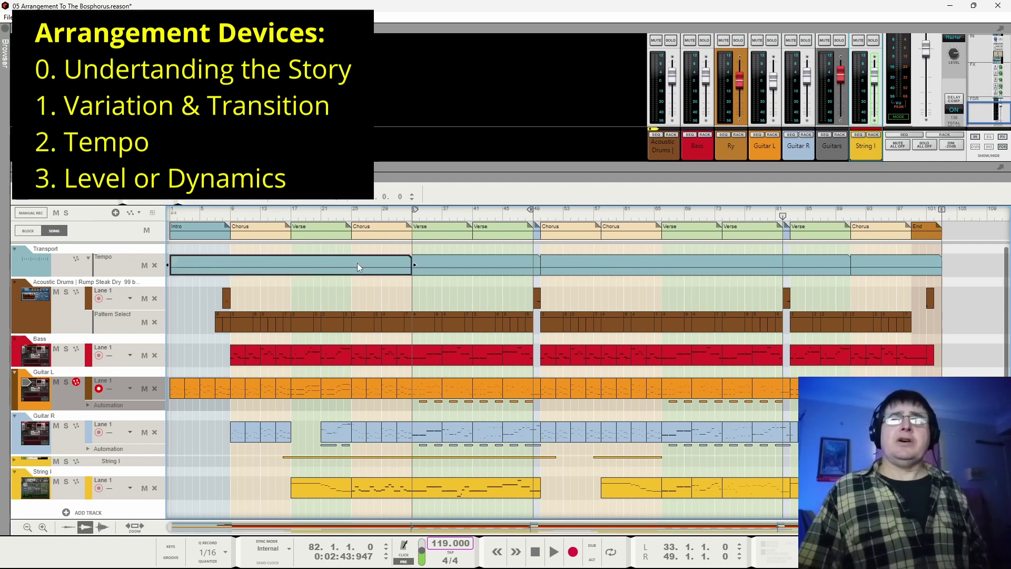
pyautogui.click(345, 215)
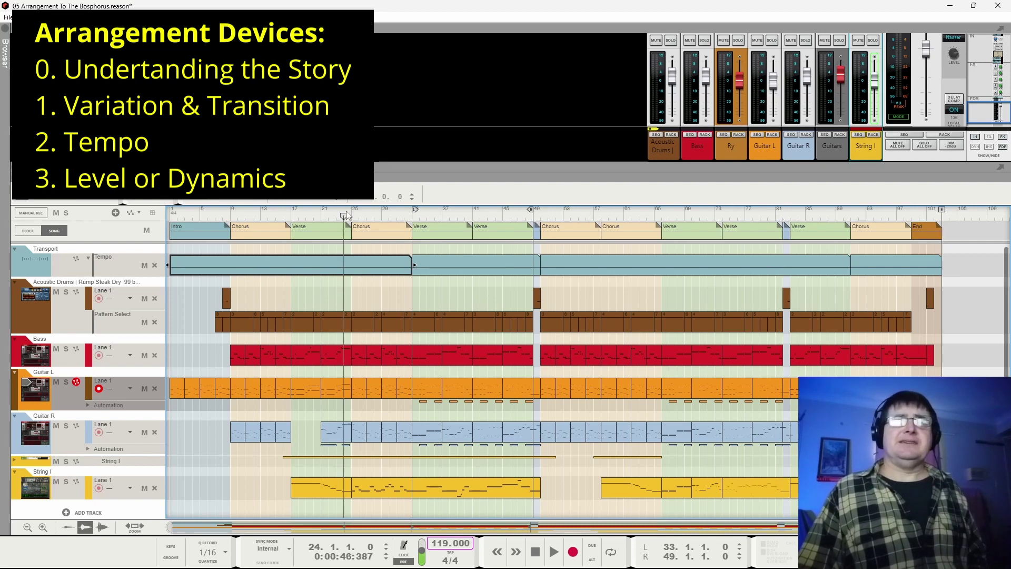
pyautogui.click(435, 216)
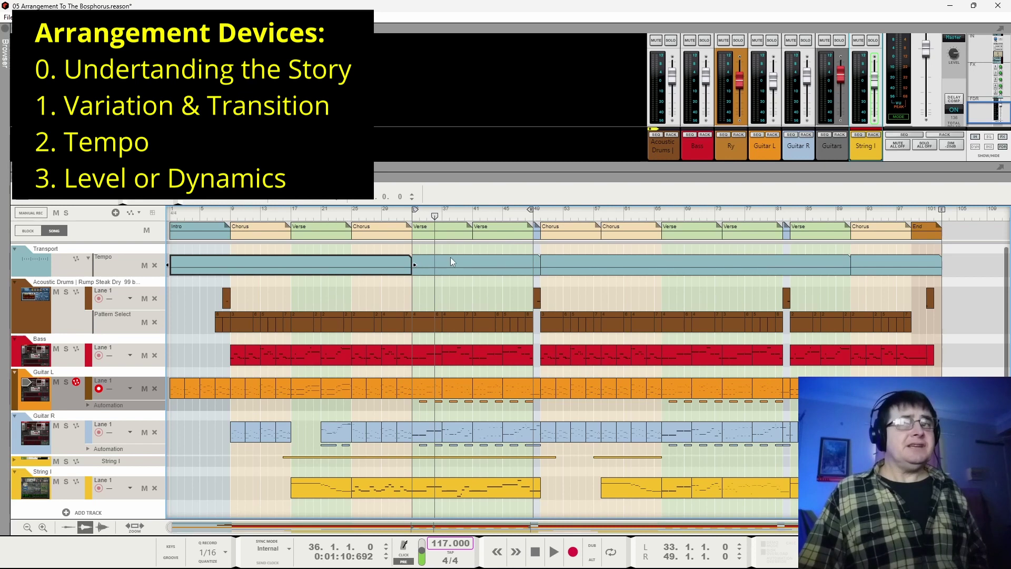
pyautogui.click(187, 213)
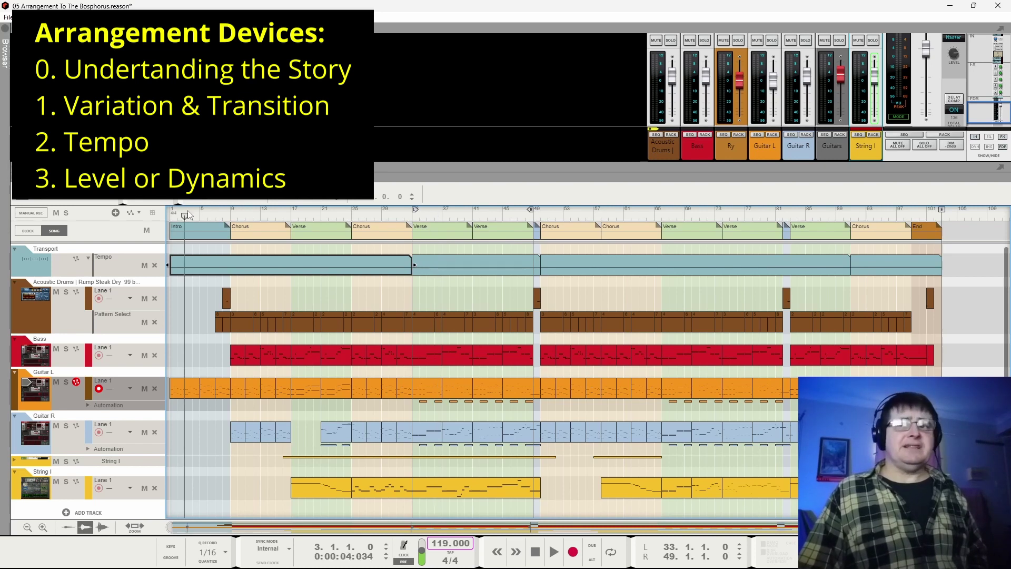
pyautogui.moveTo(187, 213); pyautogui.dragTo(351, 213)
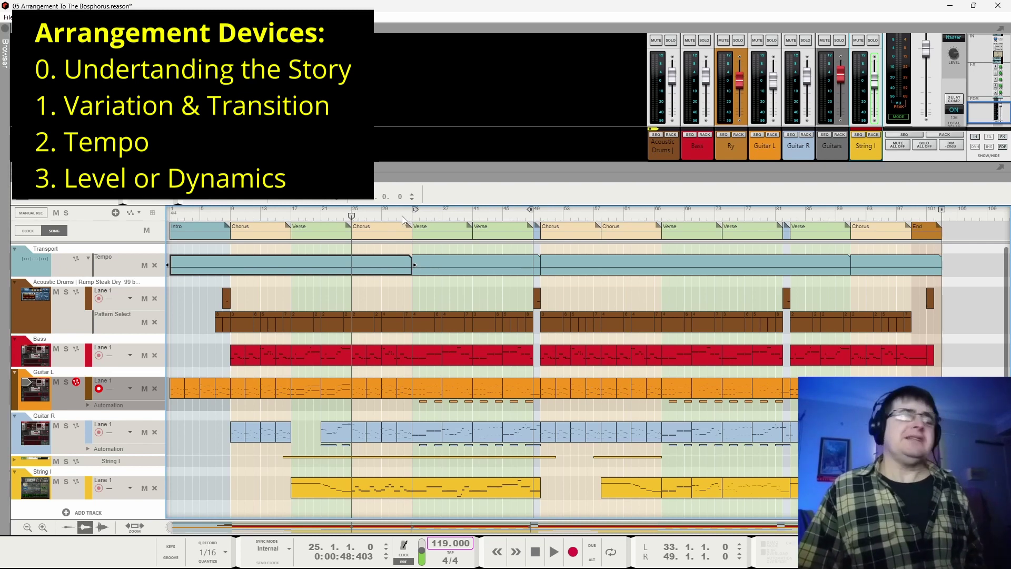
# Play from bar 34 and jump playback to about bars 32, 49, 66 and 91 to hear the tempo changes.
pyautogui.click(419, 216)
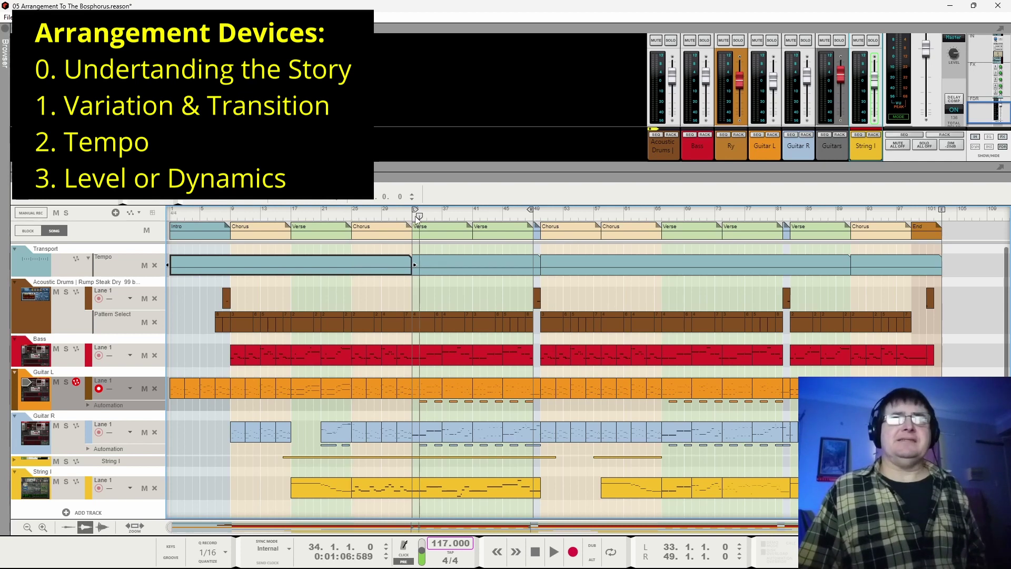
pyautogui.press('space')
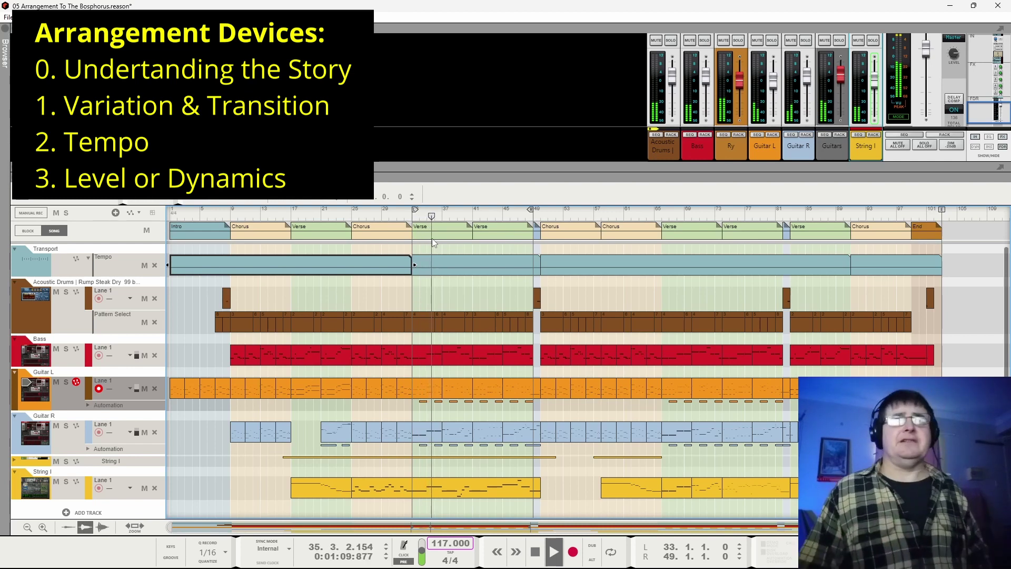
pyautogui.click(407, 215)
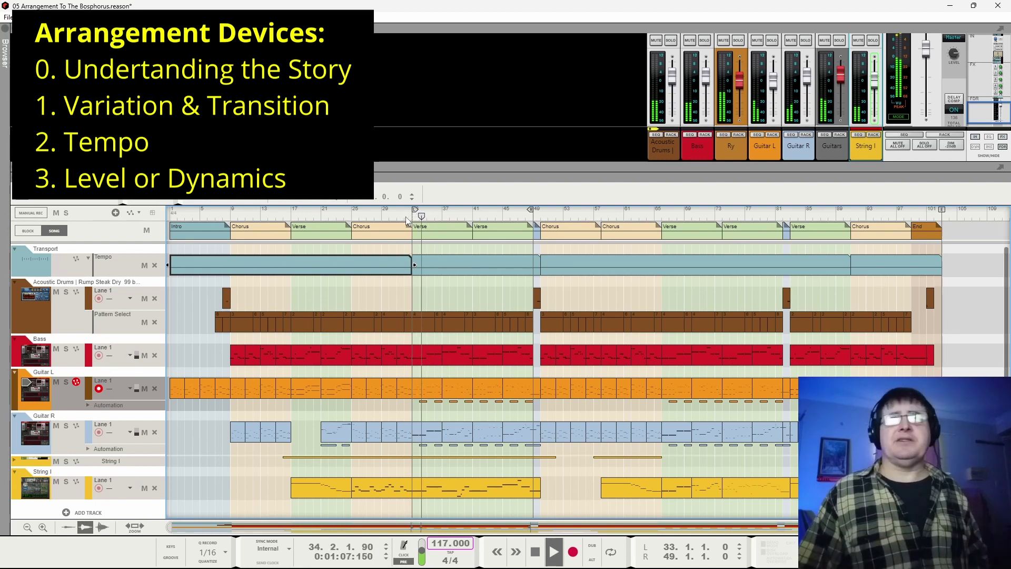
pyautogui.click(538, 216)
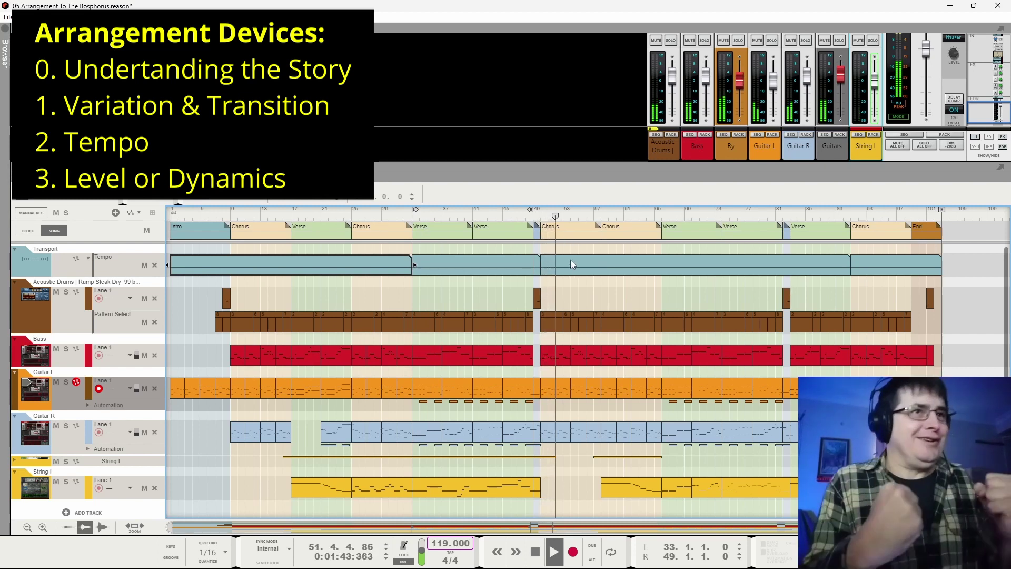
pyautogui.click(667, 216)
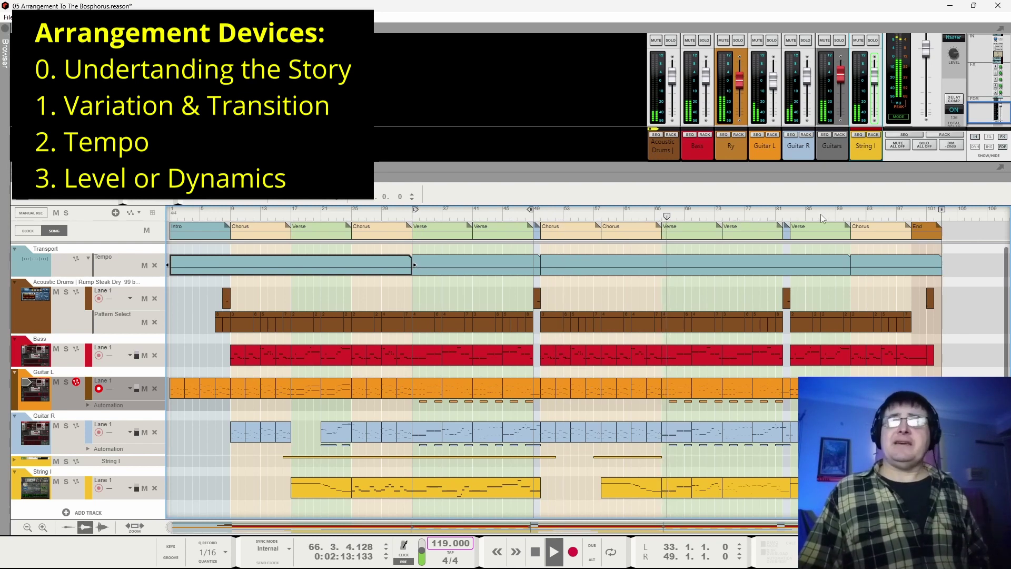
pyautogui.click(849, 215)
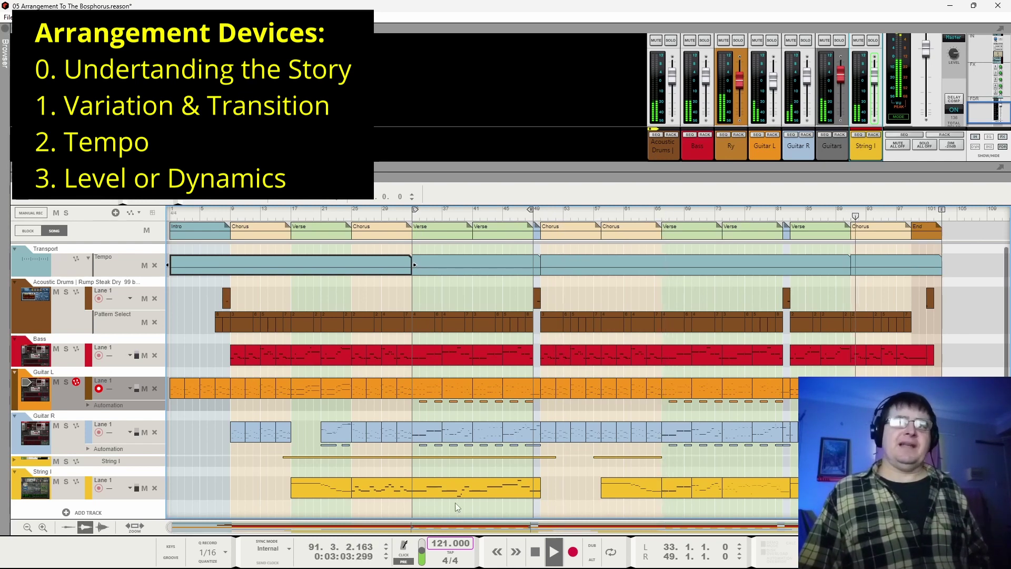
pyautogui.press('space')
# Check the tempo at bars 90, 83 and 91, play from bar 89 into the final Chorus, and move the playhead to bar 99.
pyautogui.click(843, 216)
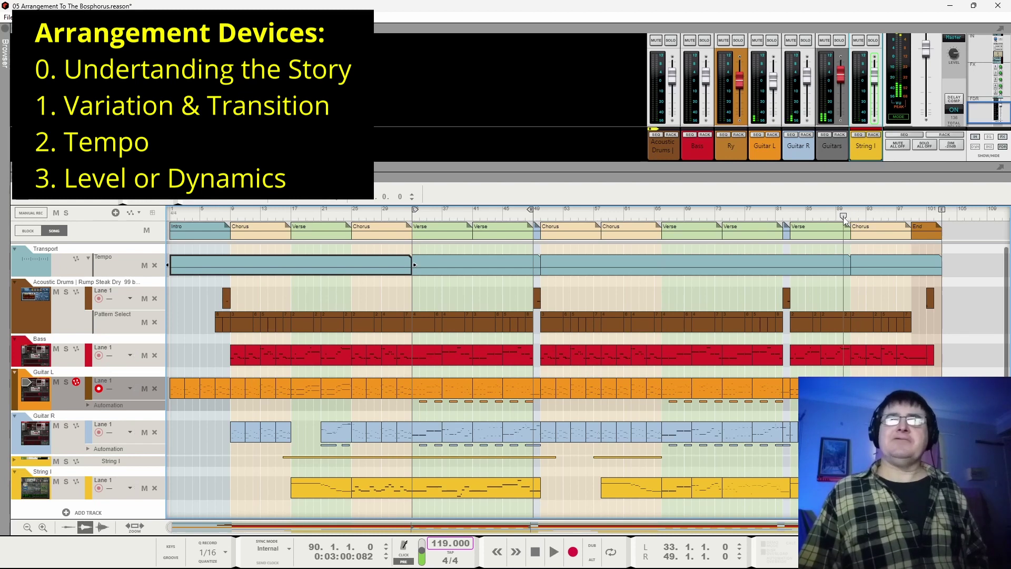
pyautogui.click(791, 216)
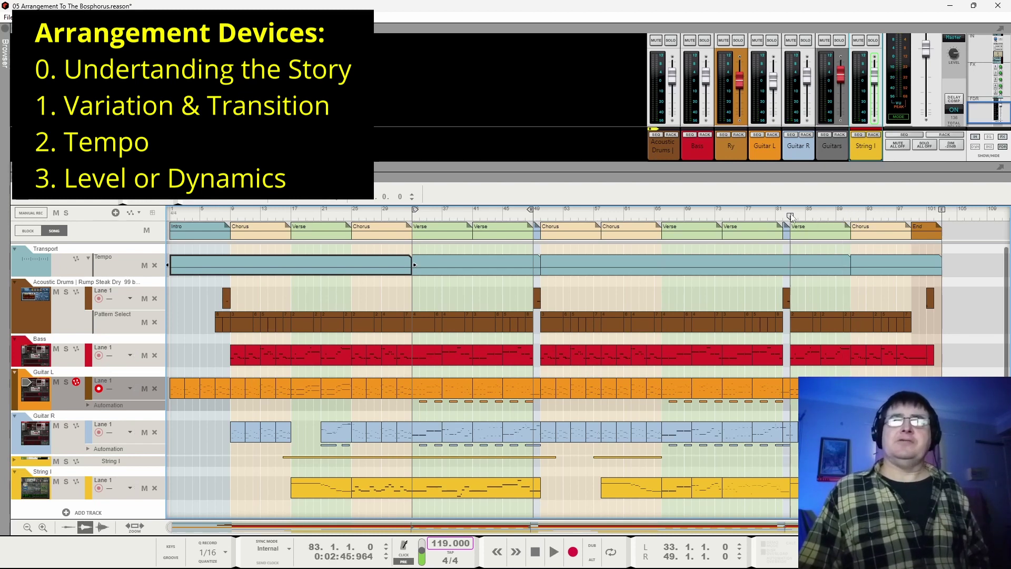
pyautogui.click(850, 216)
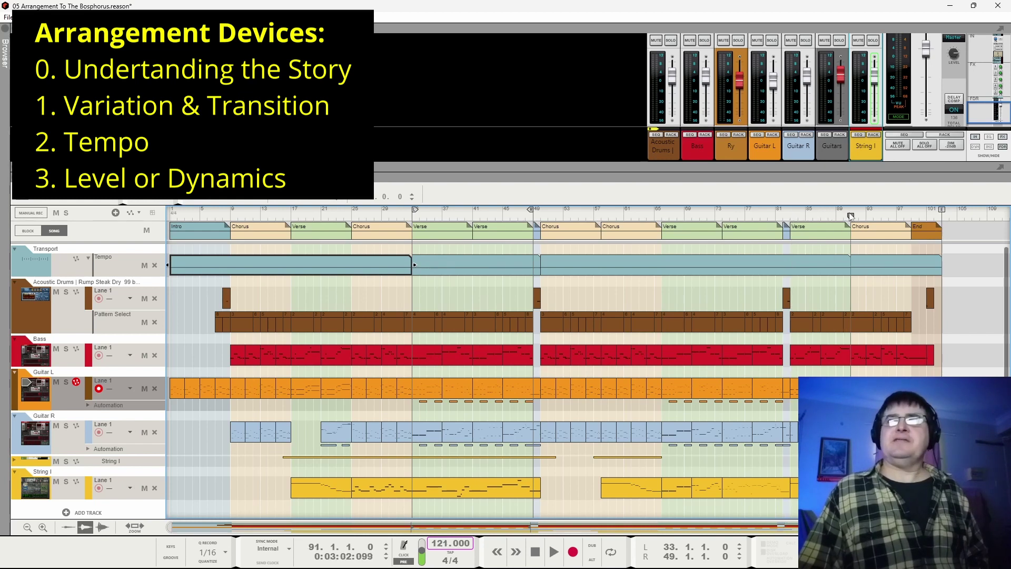
pyautogui.click(837, 216)
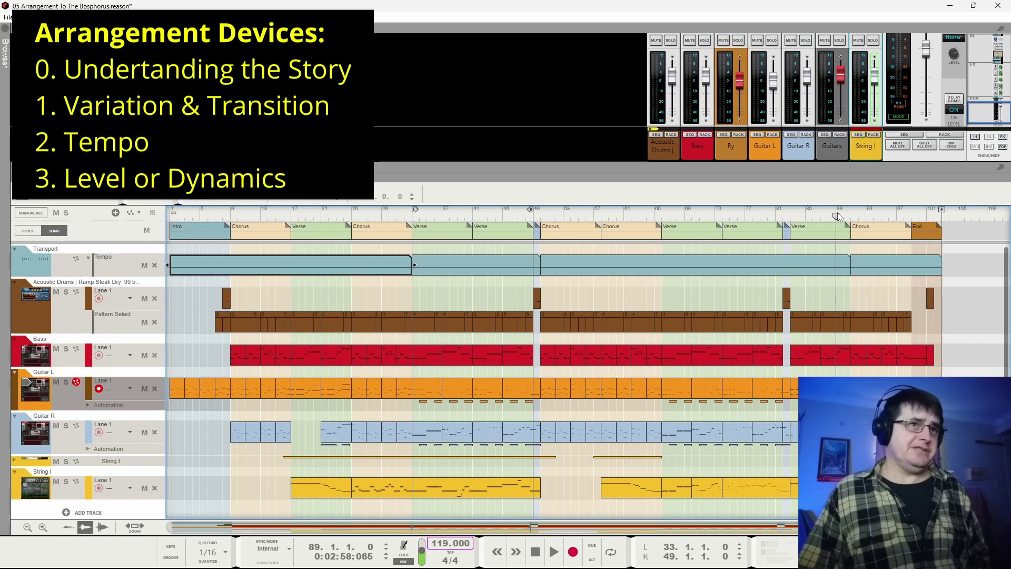
pyautogui.press('space')
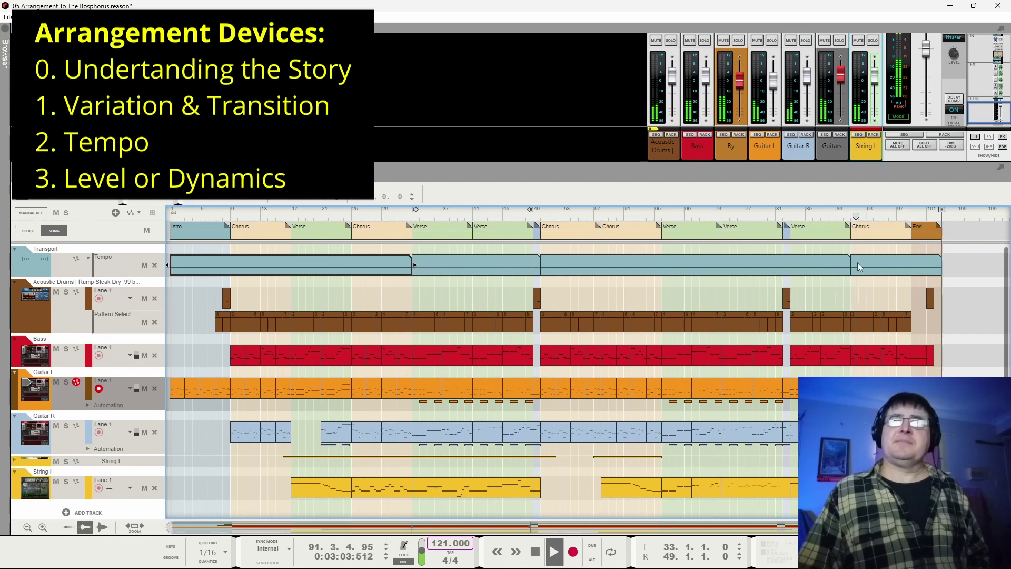
pyautogui.press('space')
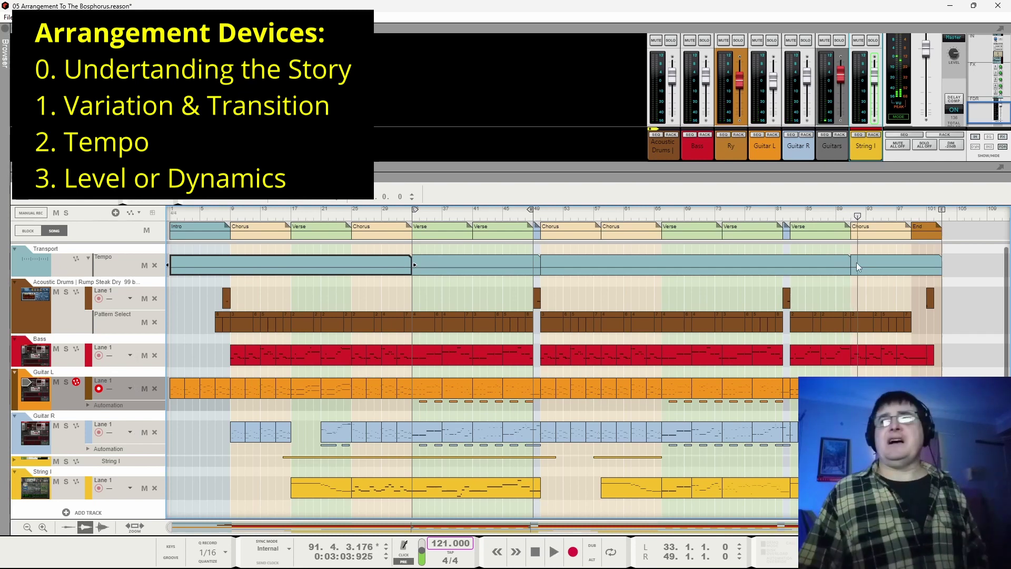
pyautogui.click(910, 213)
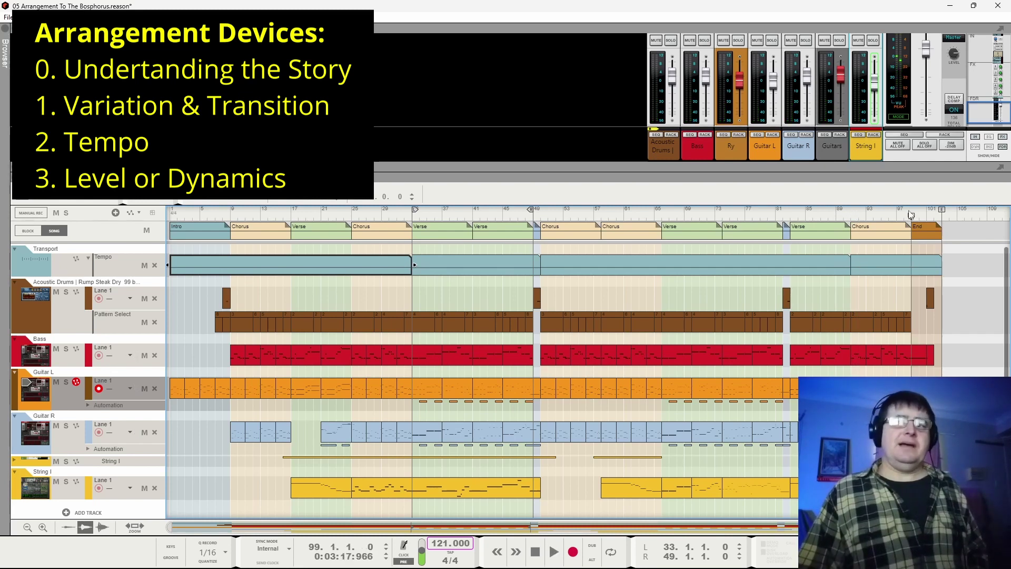
# Play the transition from the Chorus at about bar 31 into the bar 33 Verse, and play bar 32 again.
pyautogui.click(848, 221)
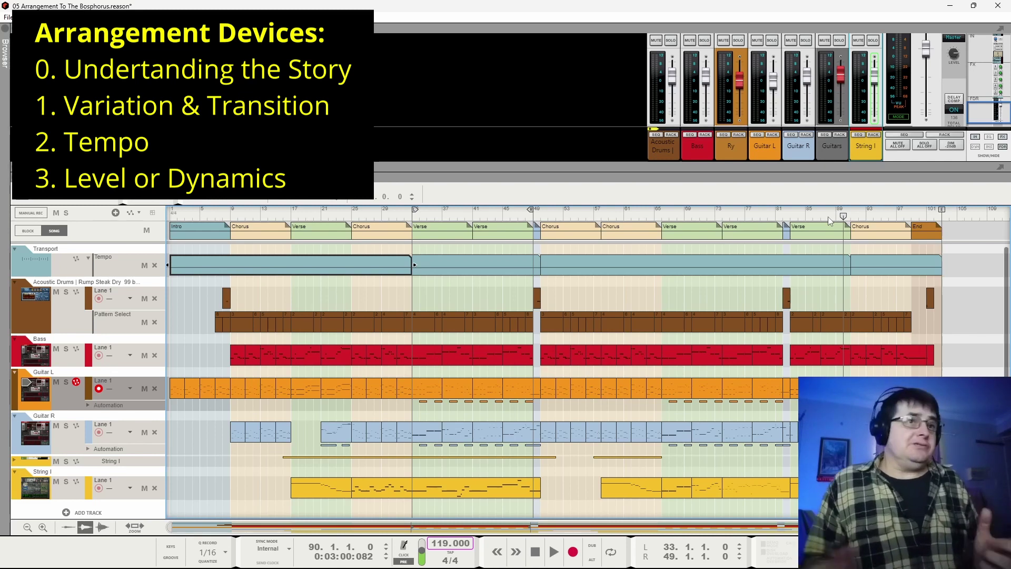
pyautogui.click(398, 217)
pyautogui.press('space')
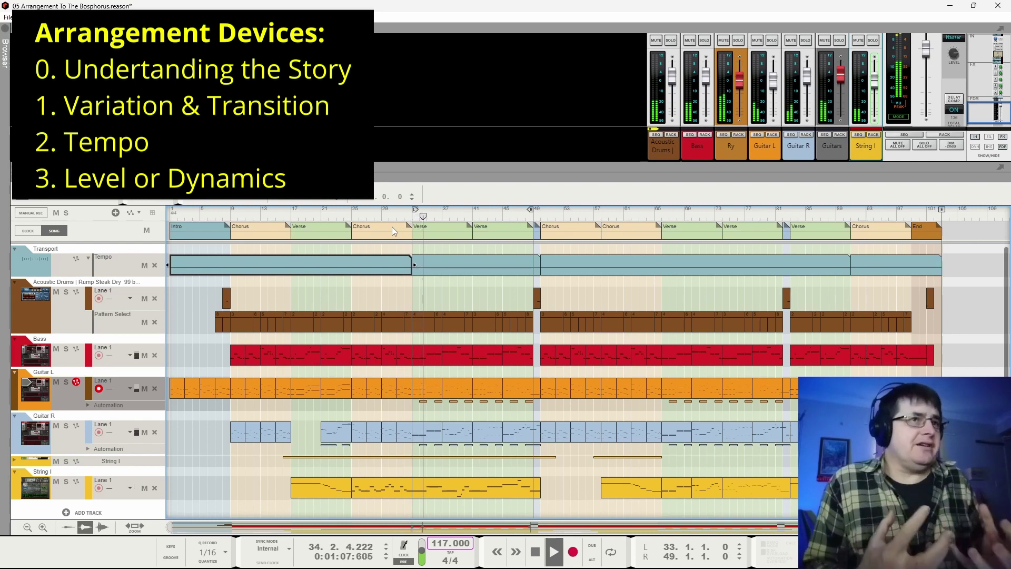
pyautogui.press('space')
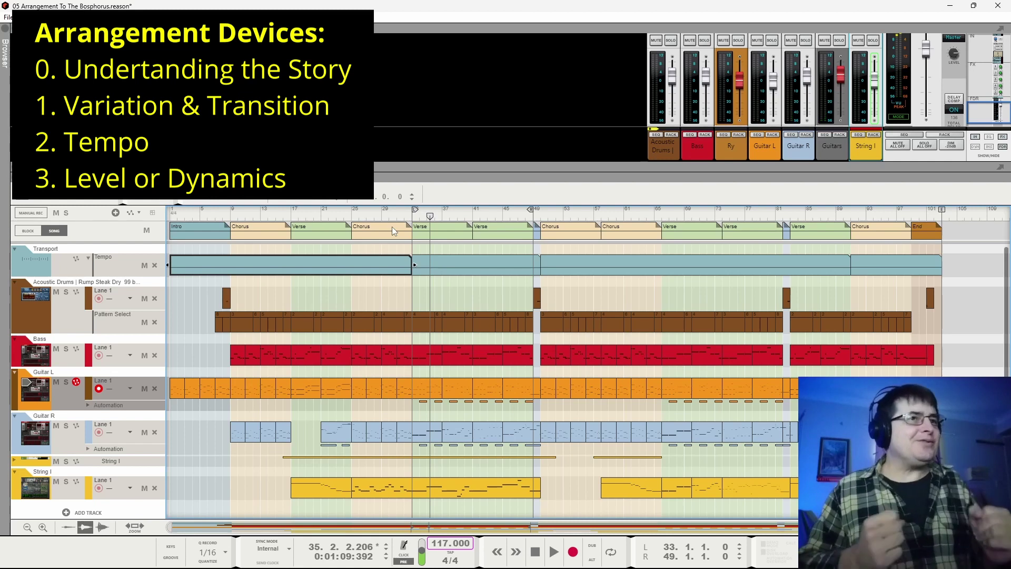
pyautogui.click(404, 216)
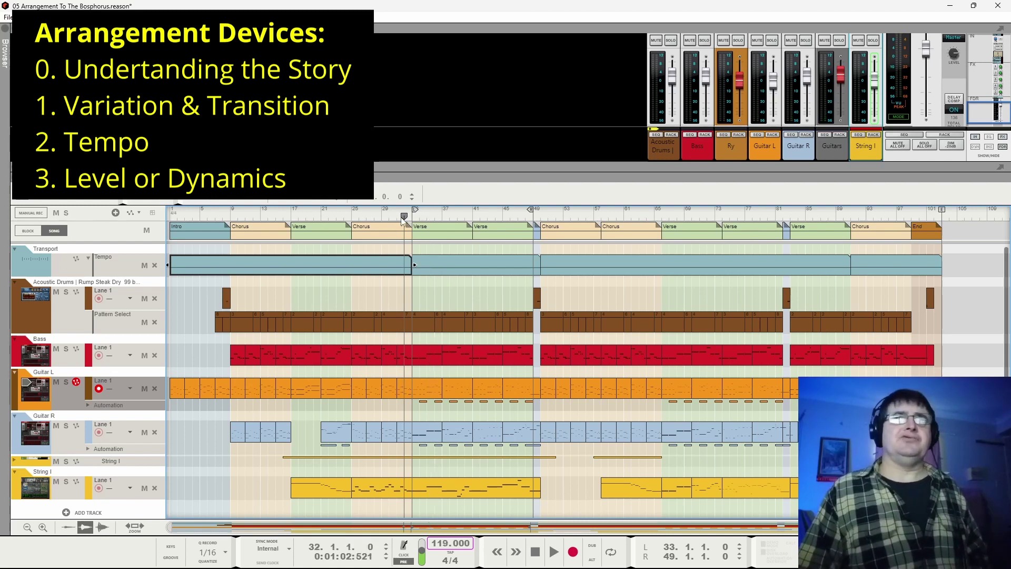
pyautogui.press('space')
pyautogui.press('space')
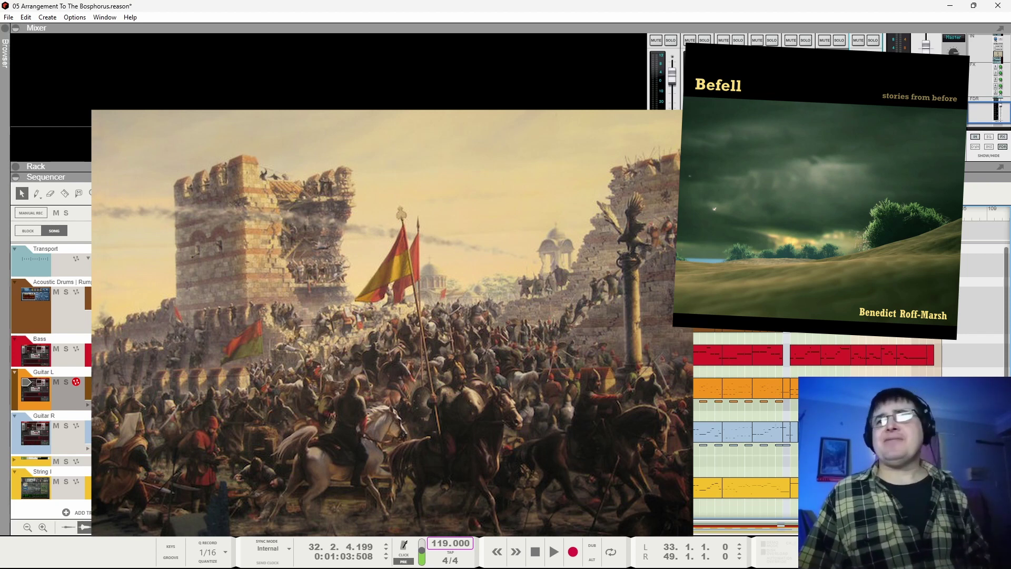
# Expand the String I Level automation lane and open its second clip, starting around bar 57, for editing.
pyautogui.press('End')
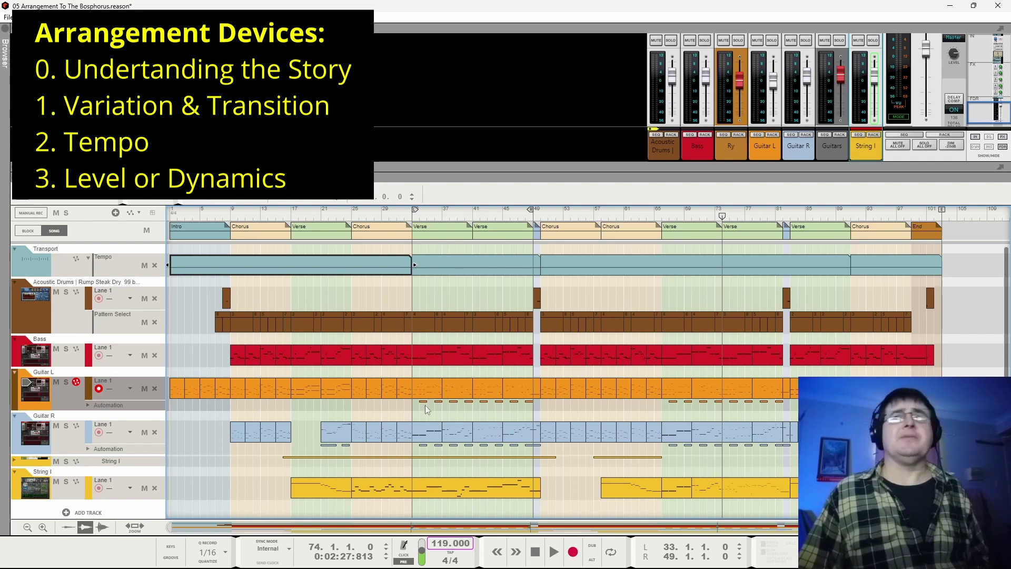
pyautogui.click(14, 461)
pyautogui.scroll(-1, 187, 431)
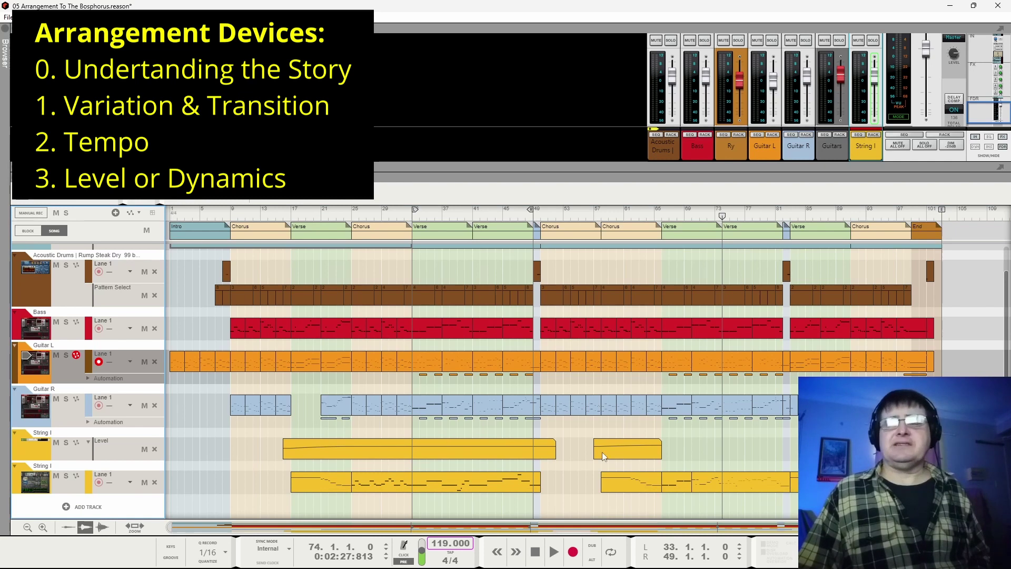
pyautogui.doubleClick(634, 452)
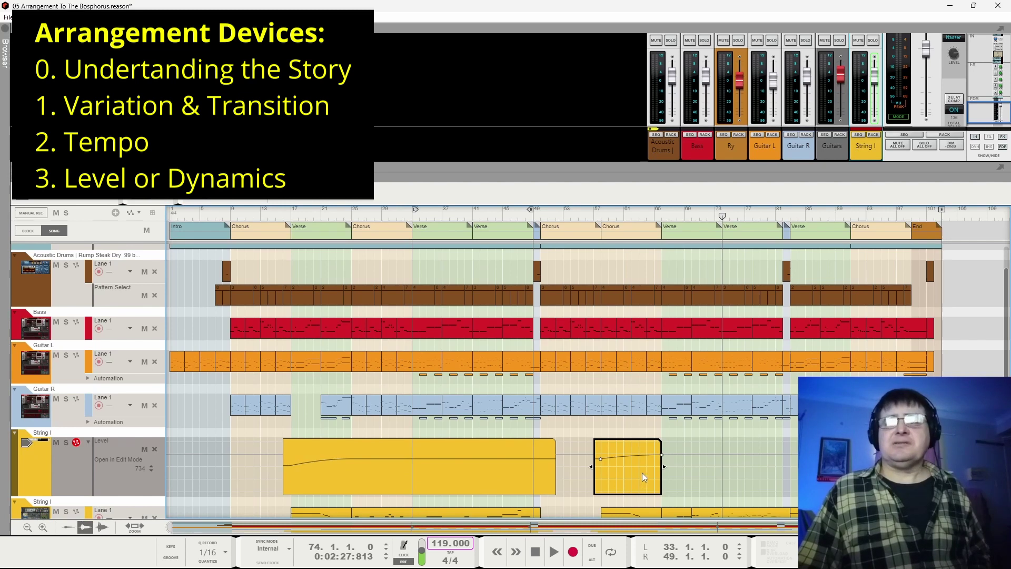
pyautogui.scroll(-2, 643, 477)
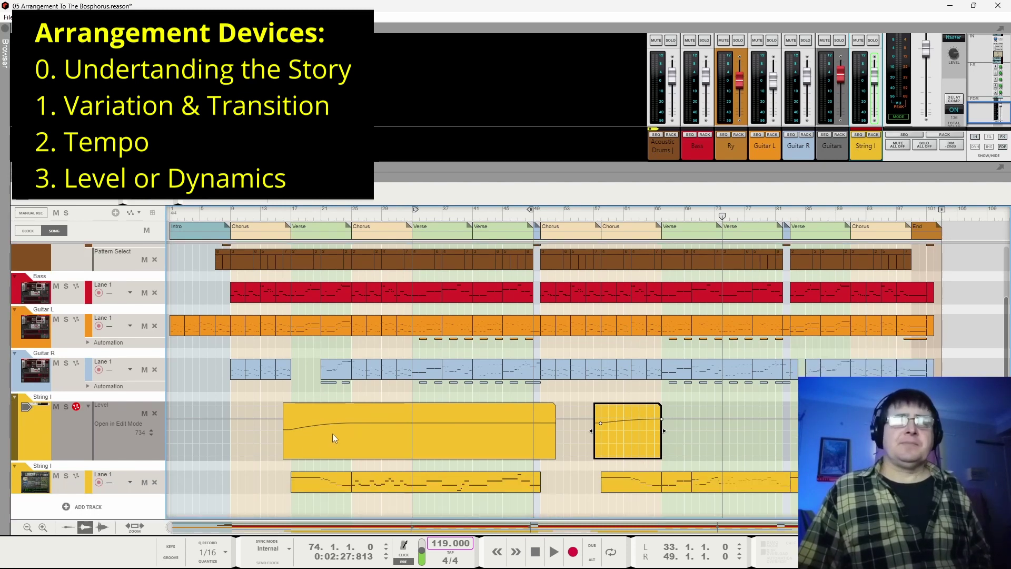
# Play the String I level rise from about bar 17 into the bar 33 Verse, and jump playback to the Verse around bar 66.
pyautogui.click(288, 213)
pyautogui.press('space')
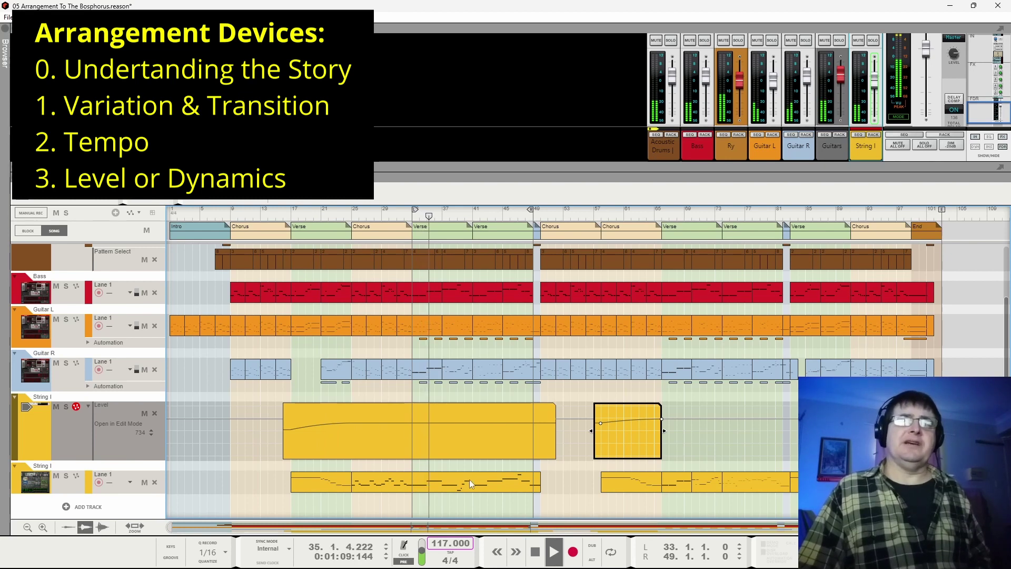
pyautogui.click(664, 218)
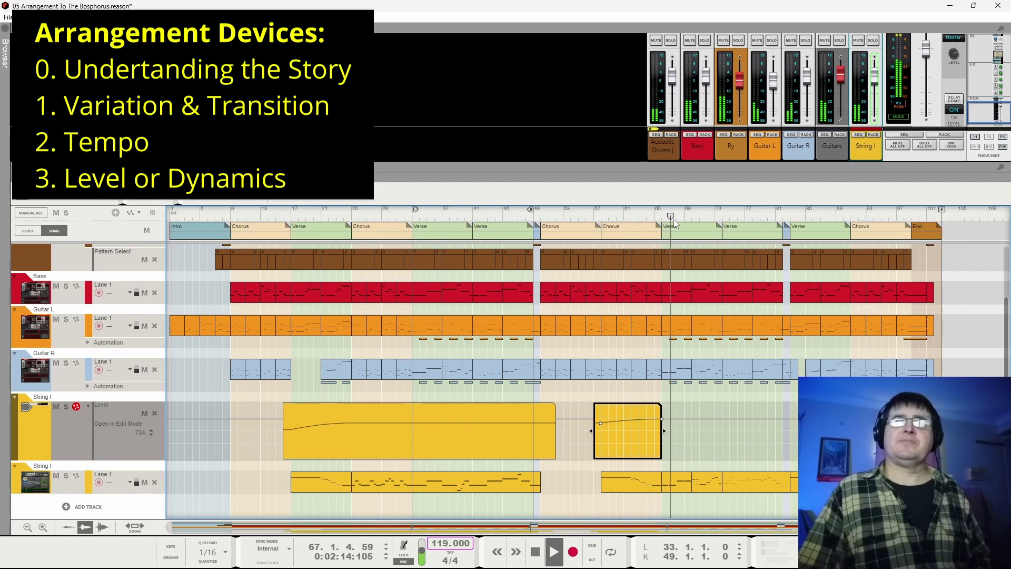
pyautogui.press('space')
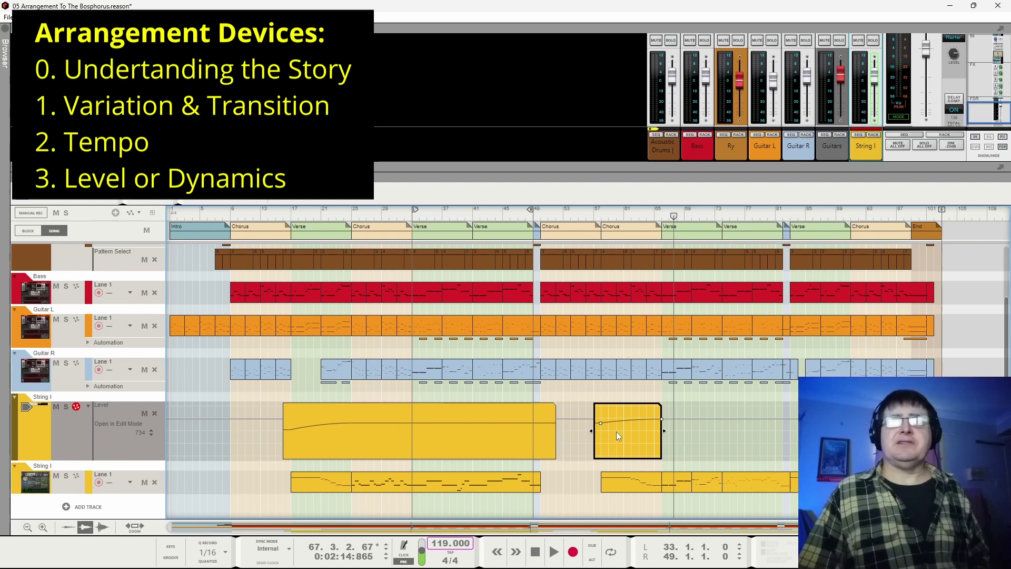
# Play the final Chorus from about bar 91 into the End section, stopping at bar 101.
pyautogui.click(855, 215)
pyautogui.press('space')
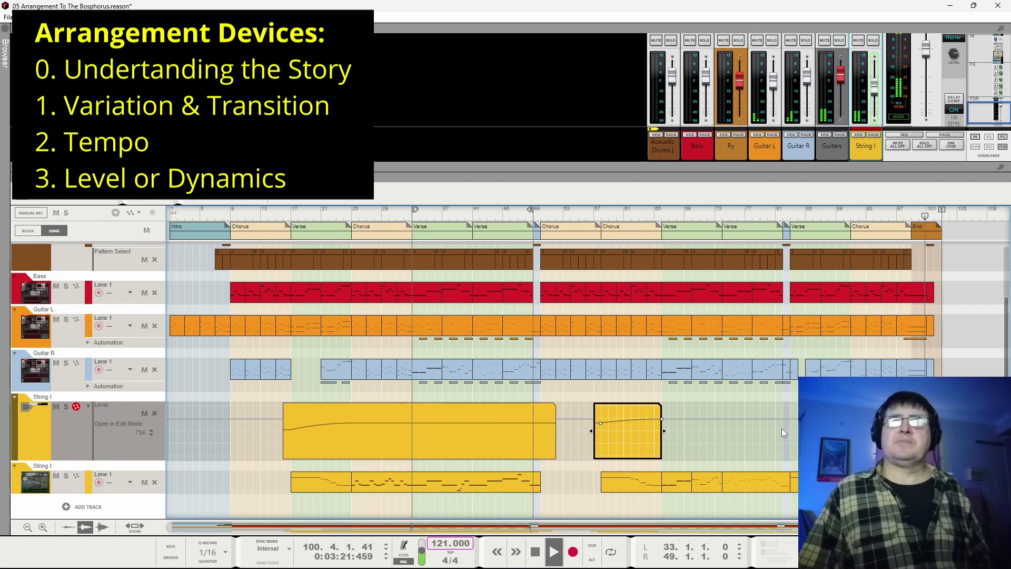
pyautogui.press('space')
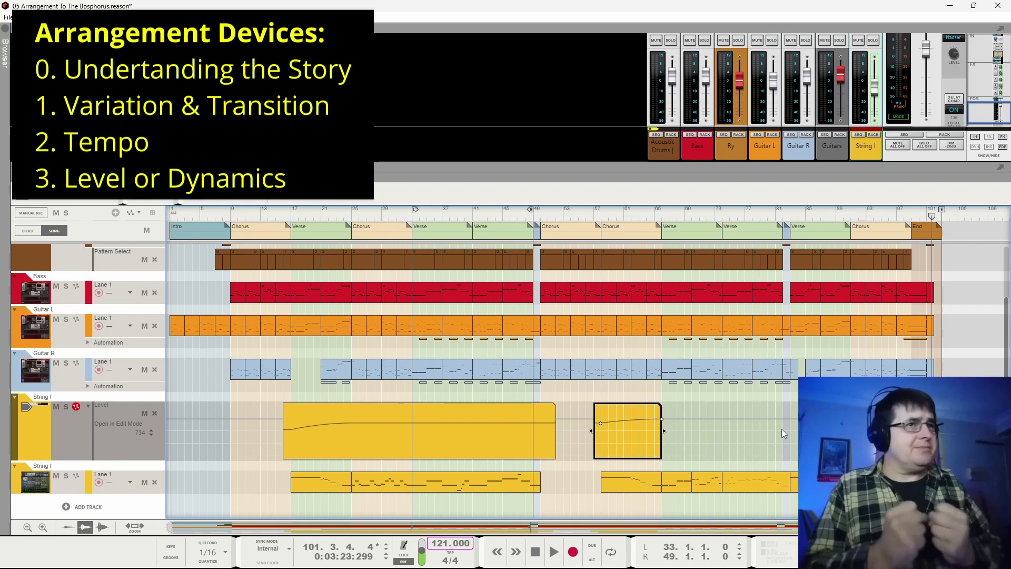
# Close the String I level clip, collapse its automation track, and return the song position to bar 33.
pyautogui.click(176, 446)
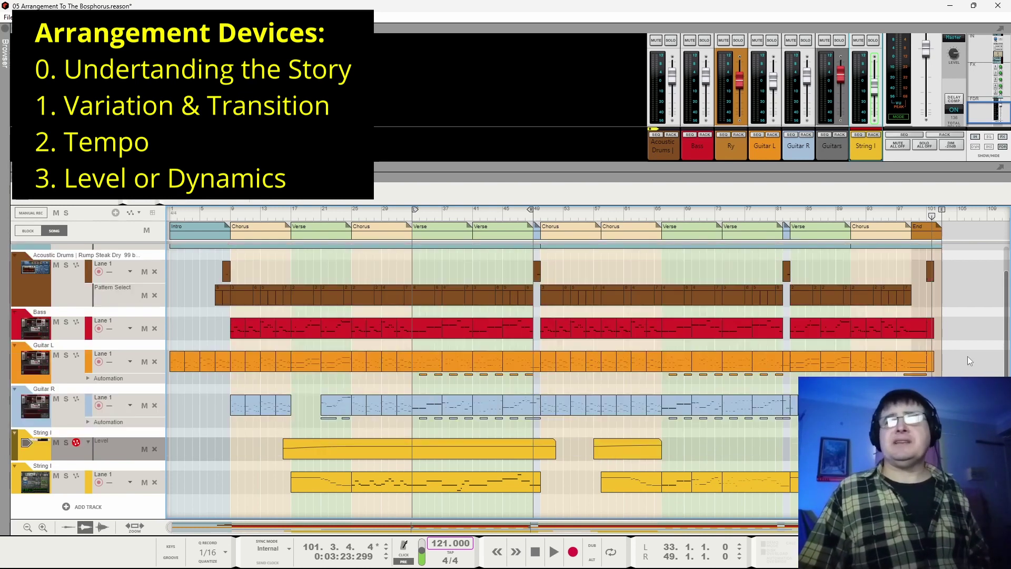
pyautogui.click(15, 433)
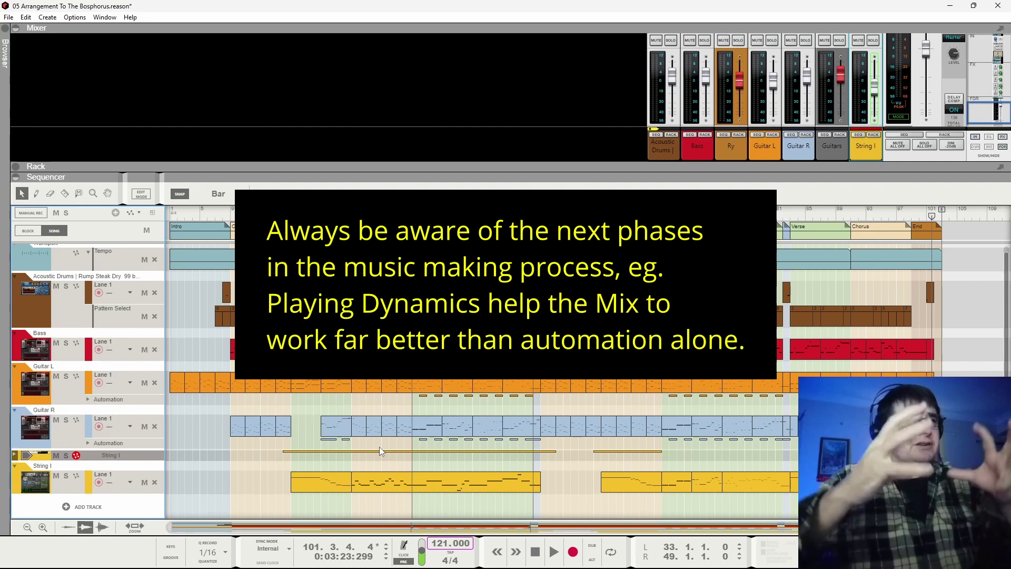
pyautogui.press('KP_0')
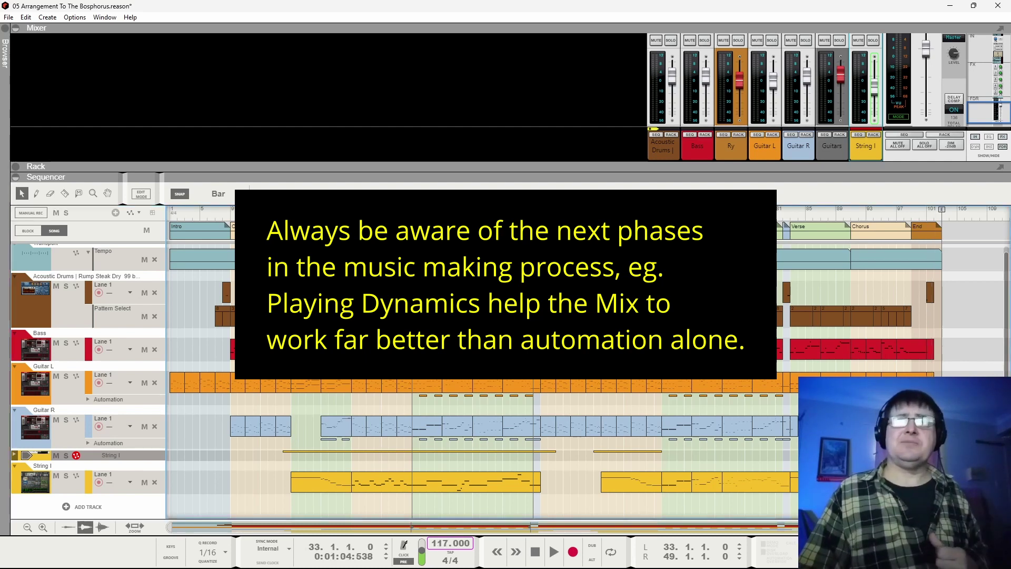
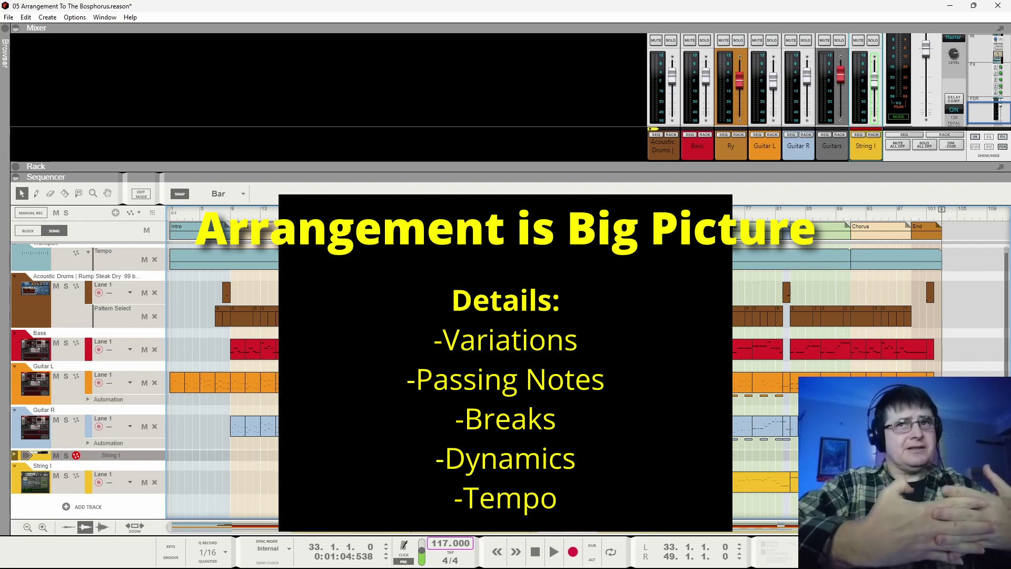
# Play the drum fill from bar 8 into the first Chorus at bar 9 in short bursts.
pyautogui.click(223, 217)
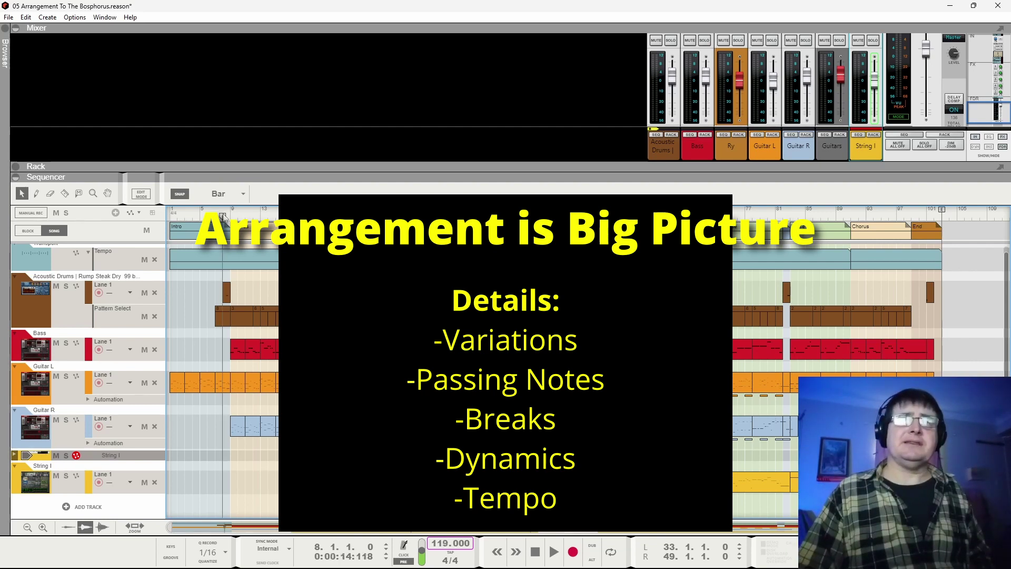
pyautogui.press('space')
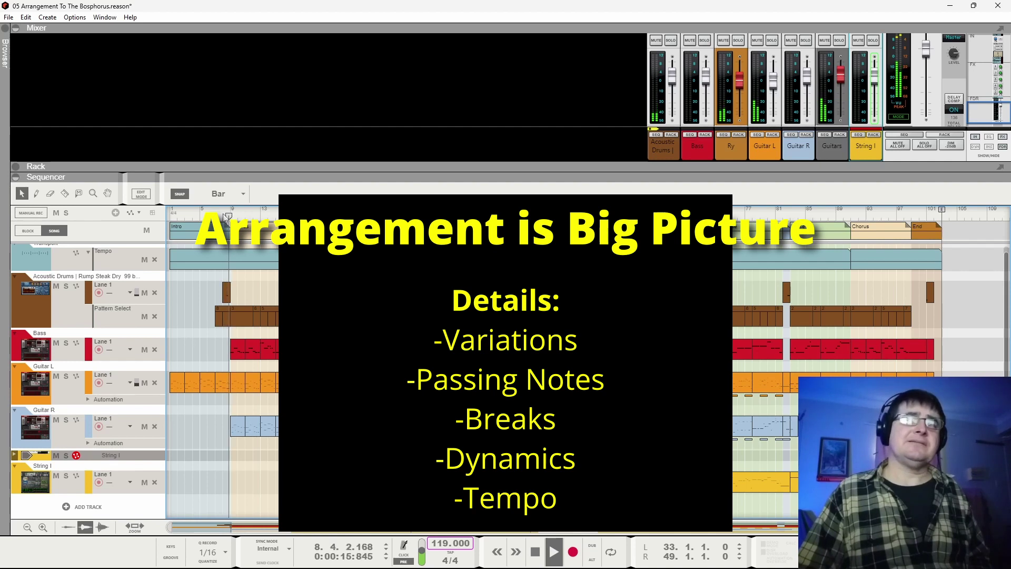
pyautogui.press('space')
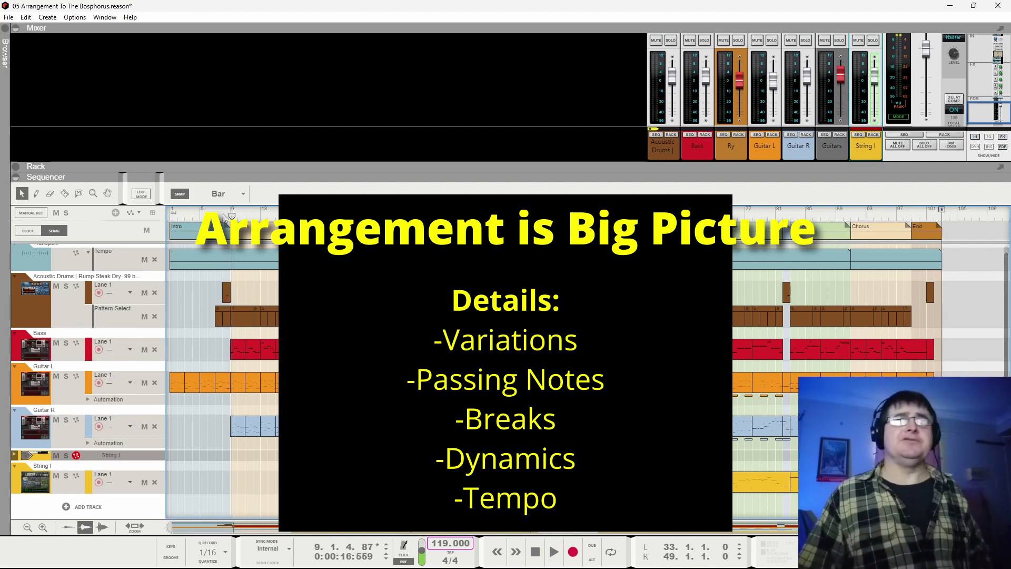
pyautogui.press('space')
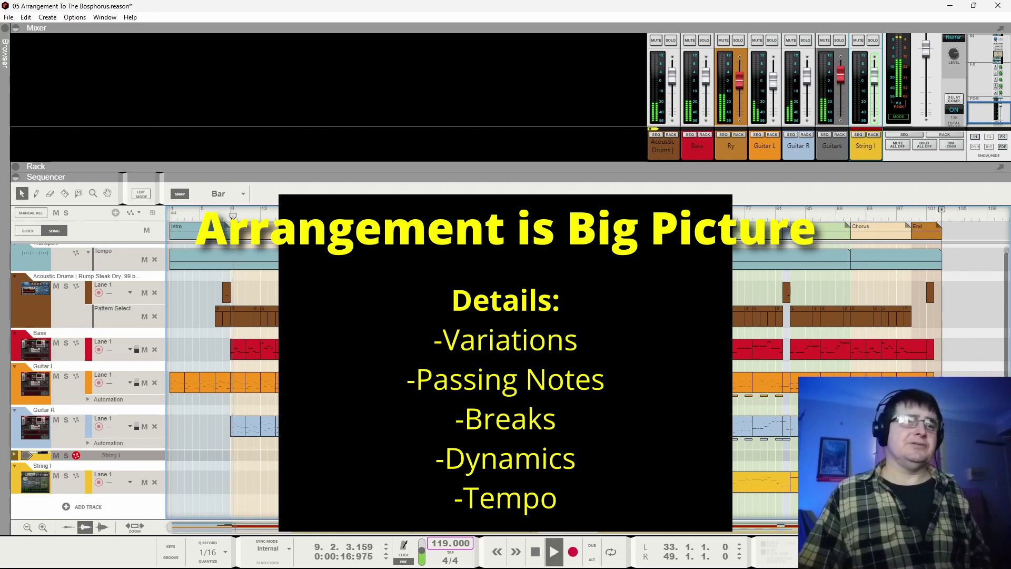
pyautogui.press('space')
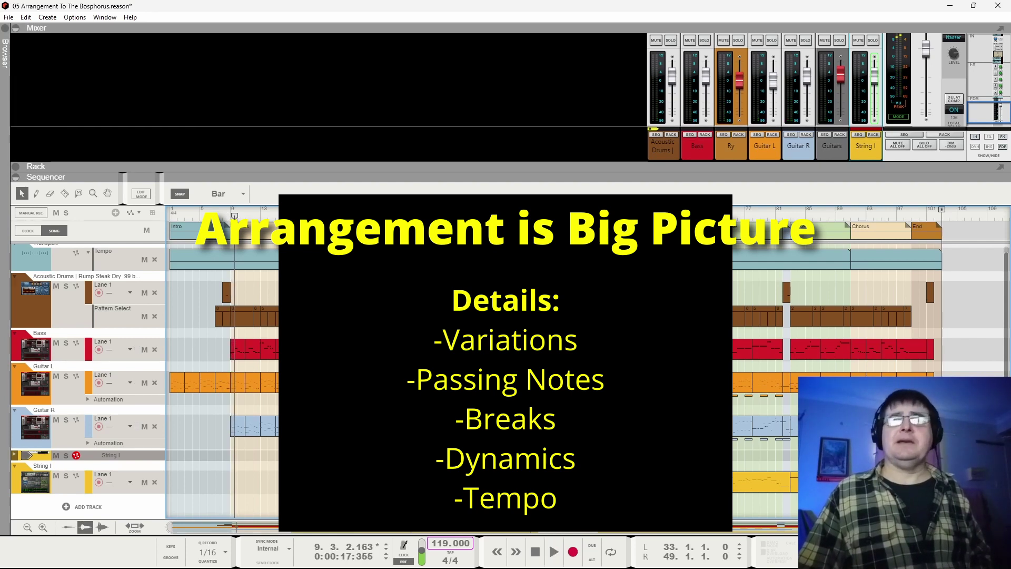
# Play the Chorus around bar 51, and select the String I clip at bar 58 followed by the one at bar 83.
pyautogui.press('space')
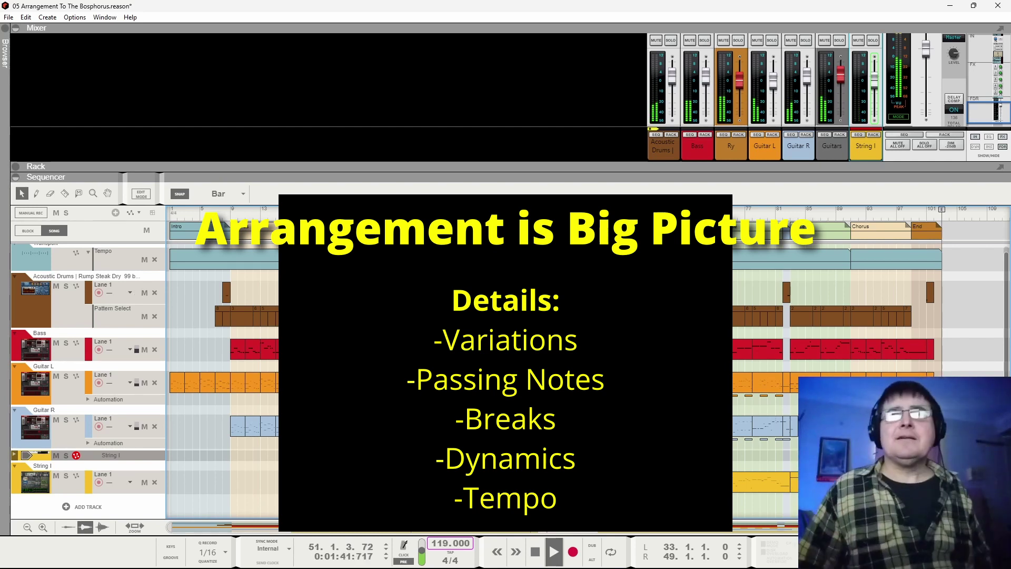
pyautogui.press('space')
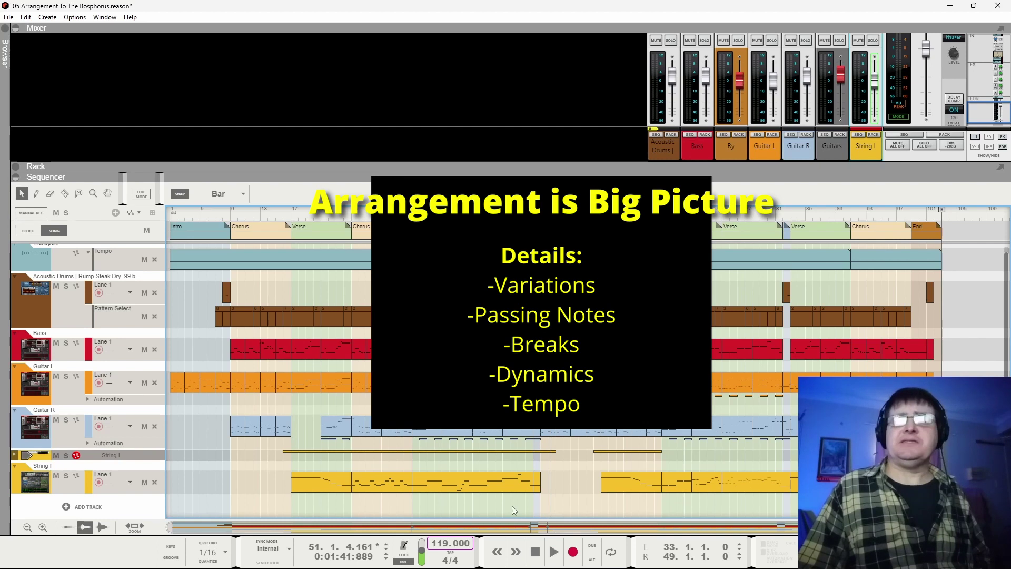
pyautogui.click(633, 483)
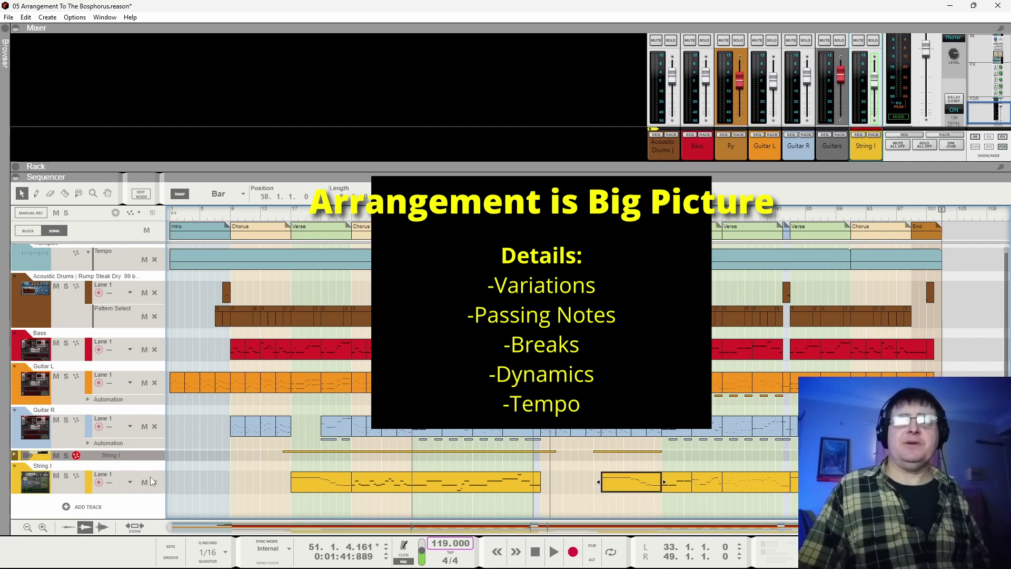
pyautogui.click(293, 480)
pyautogui.click(634, 478)
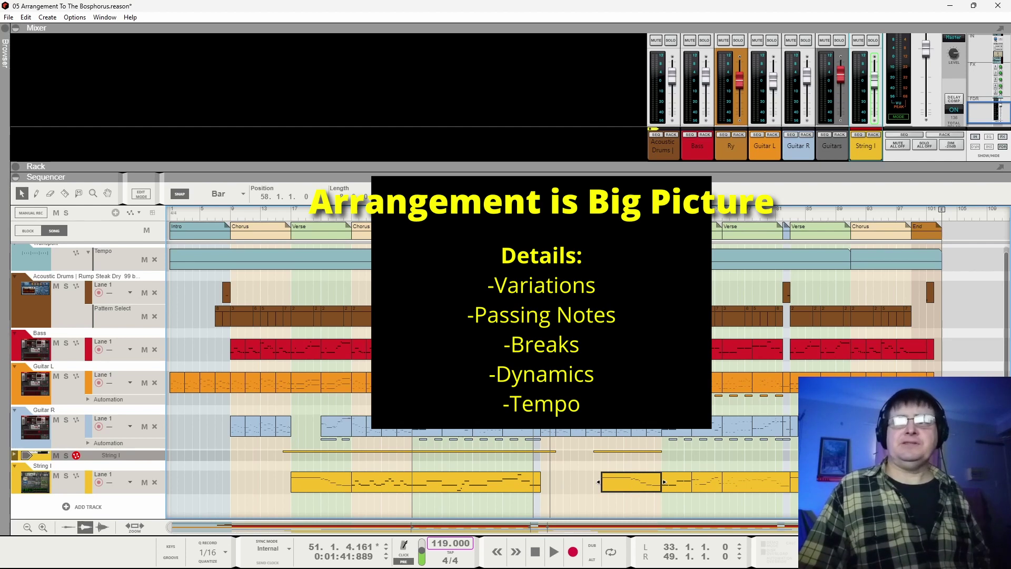
pyautogui.press('Right')
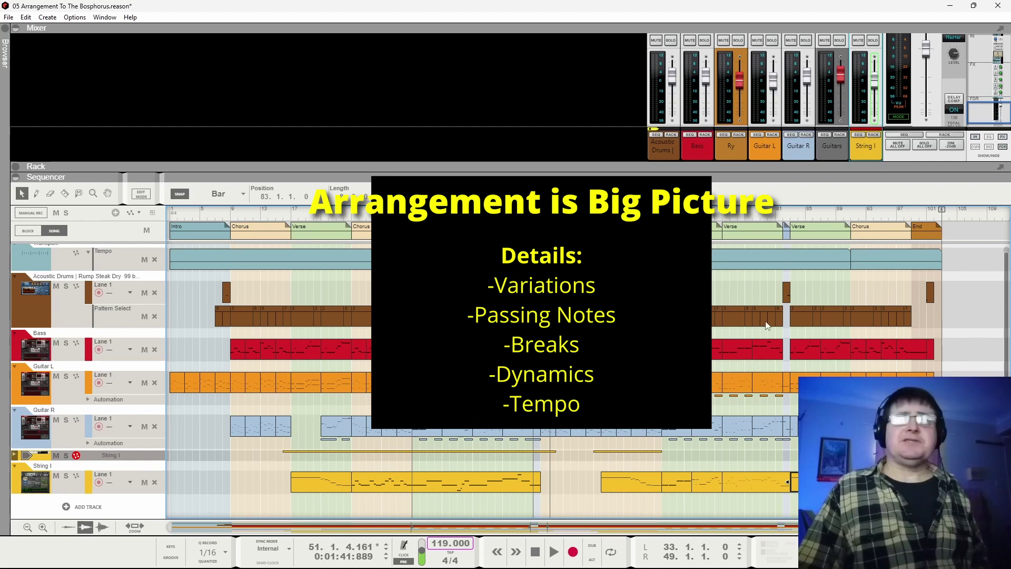
# Compare the two middle Choruses by alternating playback between bar 50 and the String I entry at bar 58.
pyautogui.click(601, 209)
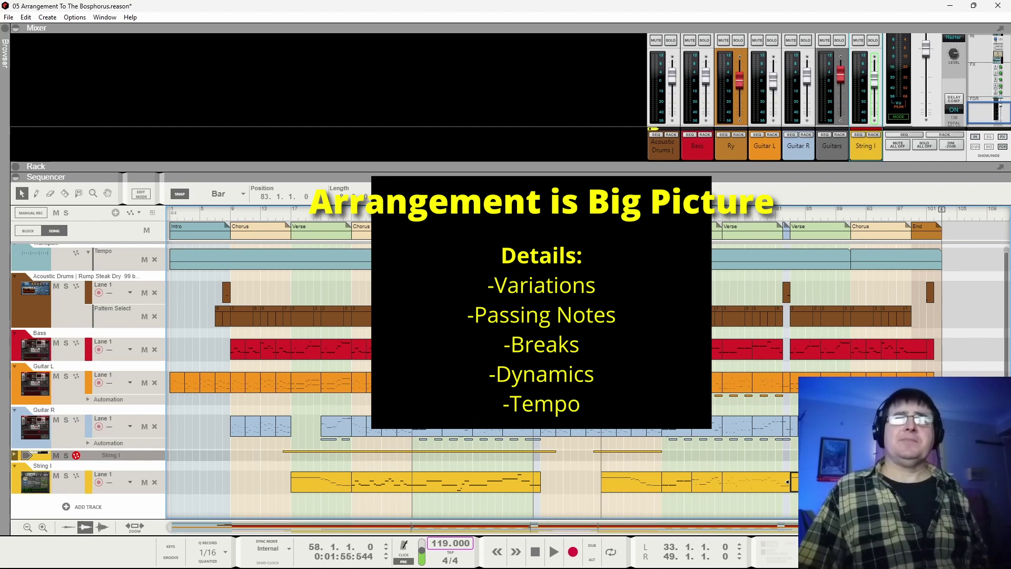
pyautogui.click(543, 209)
pyautogui.press('space')
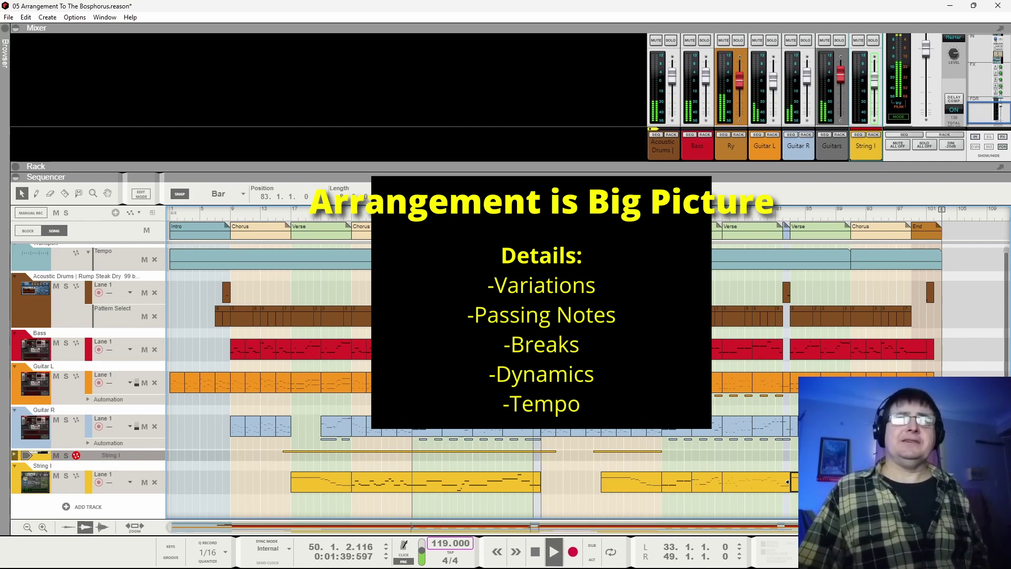
pyautogui.click(601, 208)
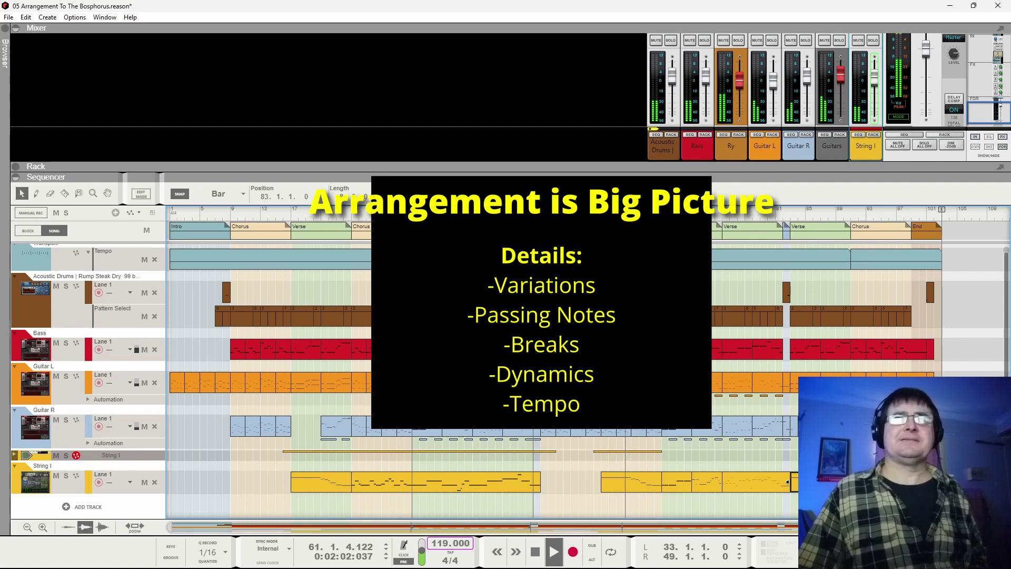
pyautogui.click(545, 209)
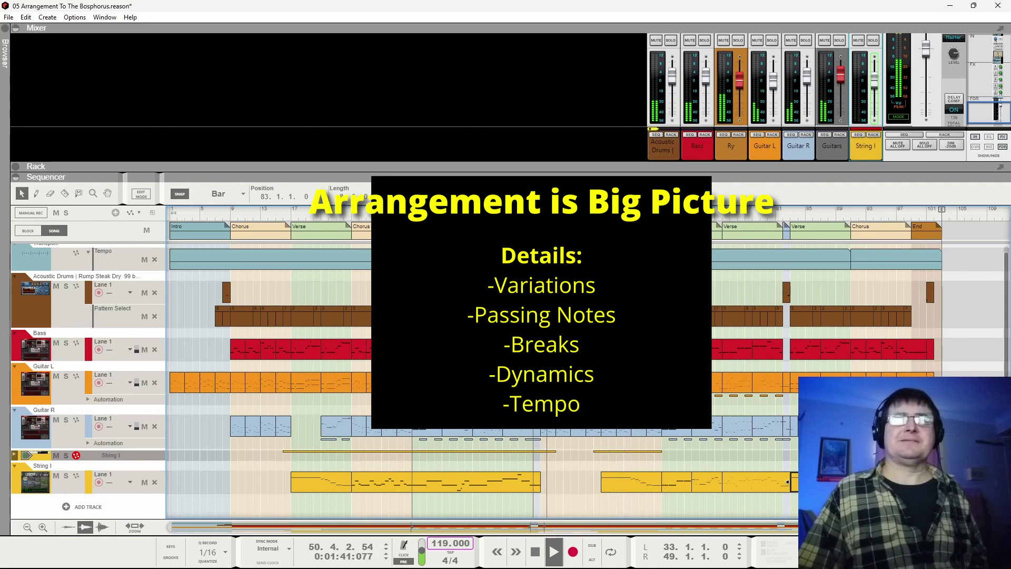
pyautogui.click(602, 208)
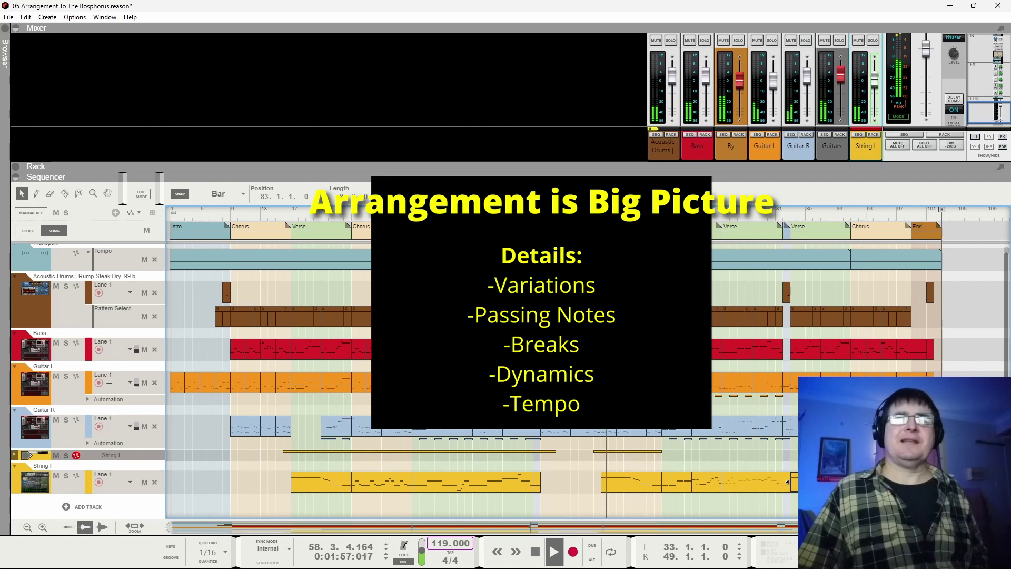
pyautogui.press('space')
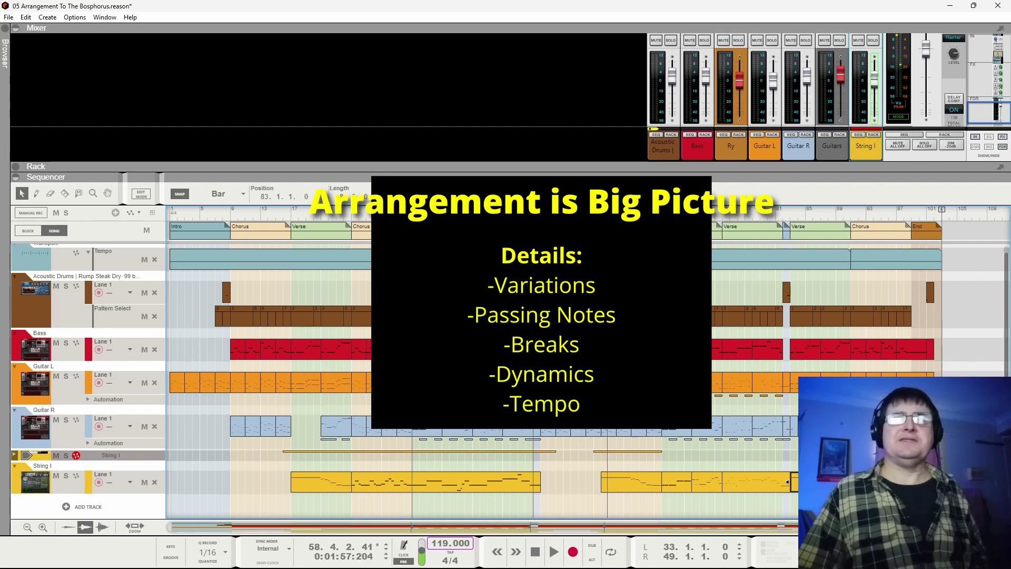
# Mute the String I clip at bar 58 and compare playback from bar 50 with playback from bar 58.
pyautogui.press('t')
pyautogui.click(640, 480)
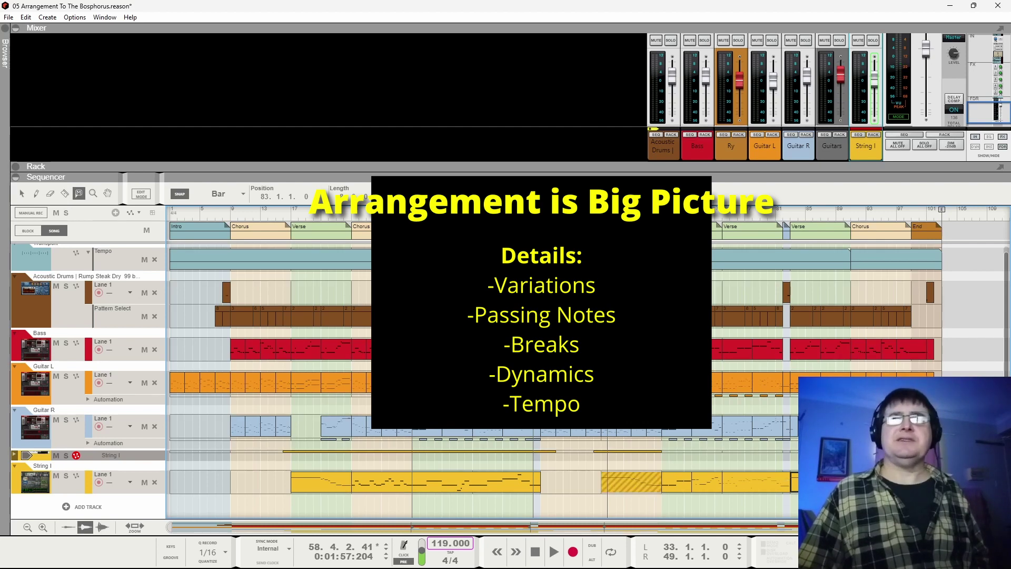
pyautogui.press('KP_7')
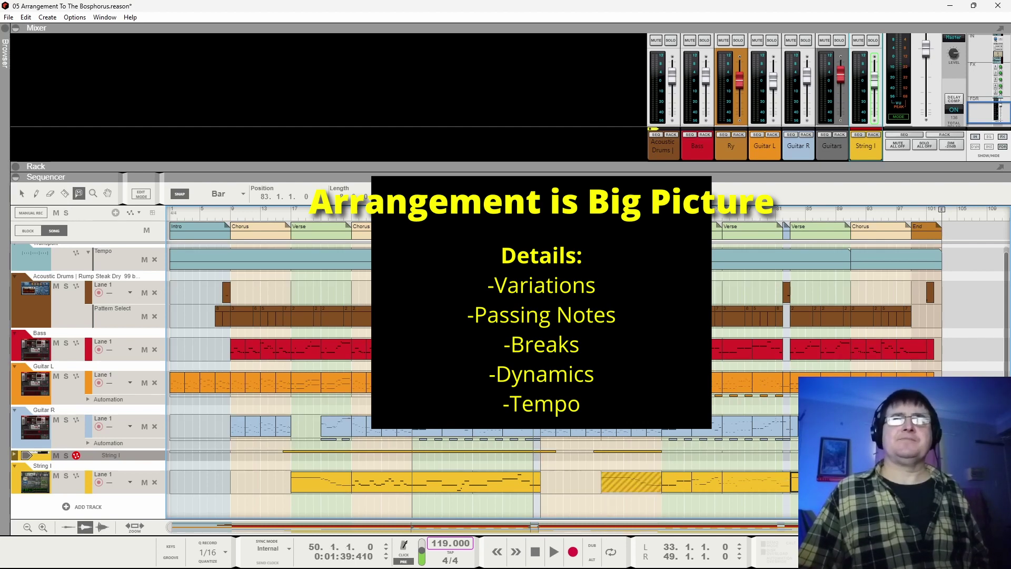
pyautogui.press('space')
pyautogui.press('KP_8')
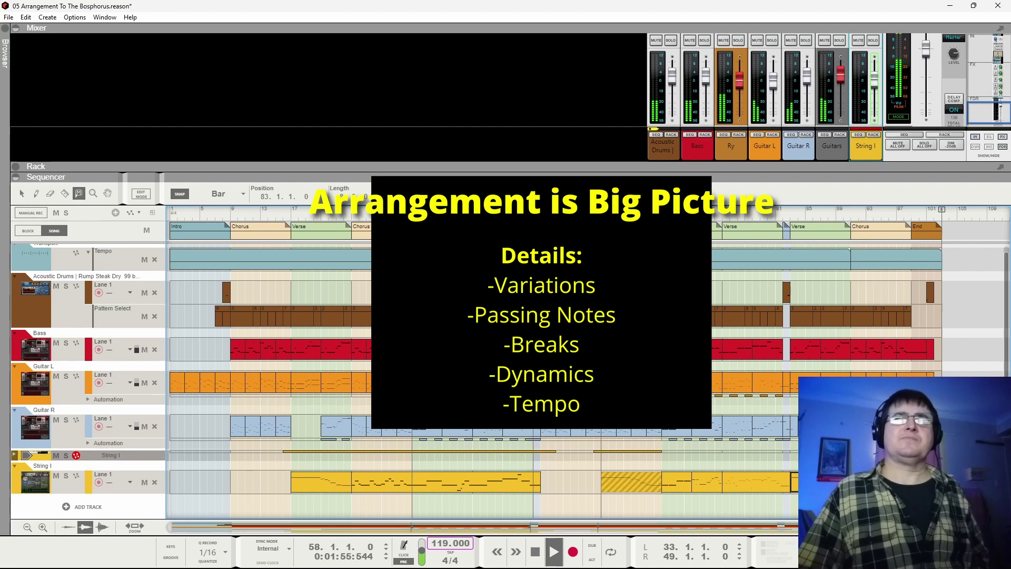
pyautogui.press('space')
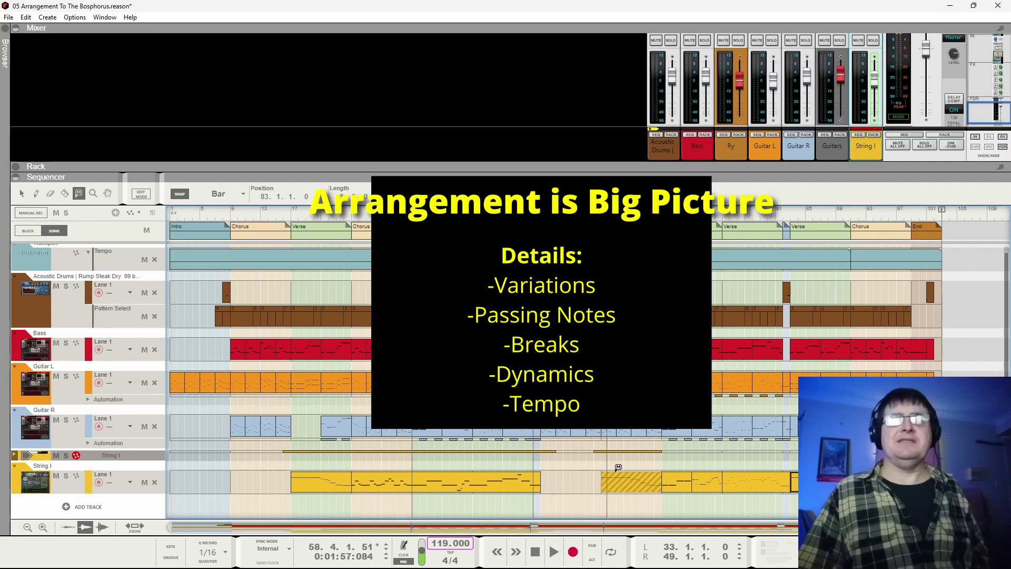
# Unmute the String I clip at bar 58 and return to the Selection tool.
pyautogui.click(621, 471)
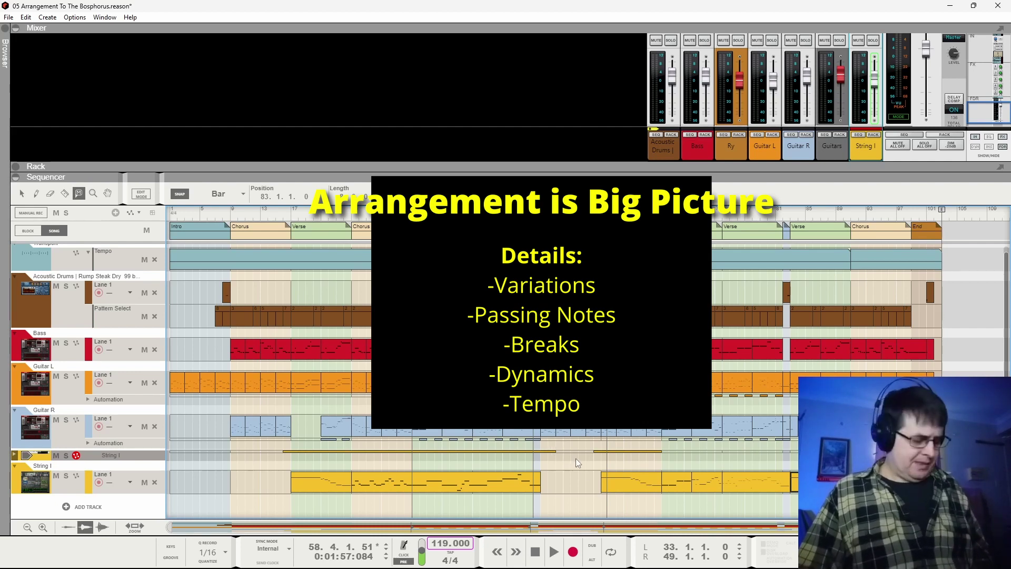
pyautogui.press('q')
pyautogui.press('space')
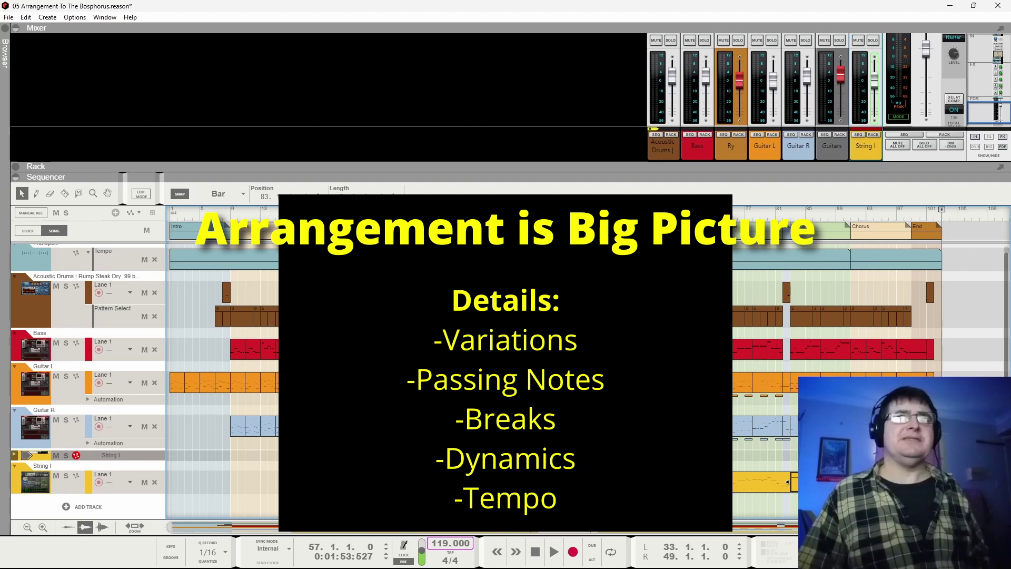
# Move the song position to bars 9, 5 and 3, to the song end at bar 103, and back to bar 17.
pyautogui.click(231, 216)
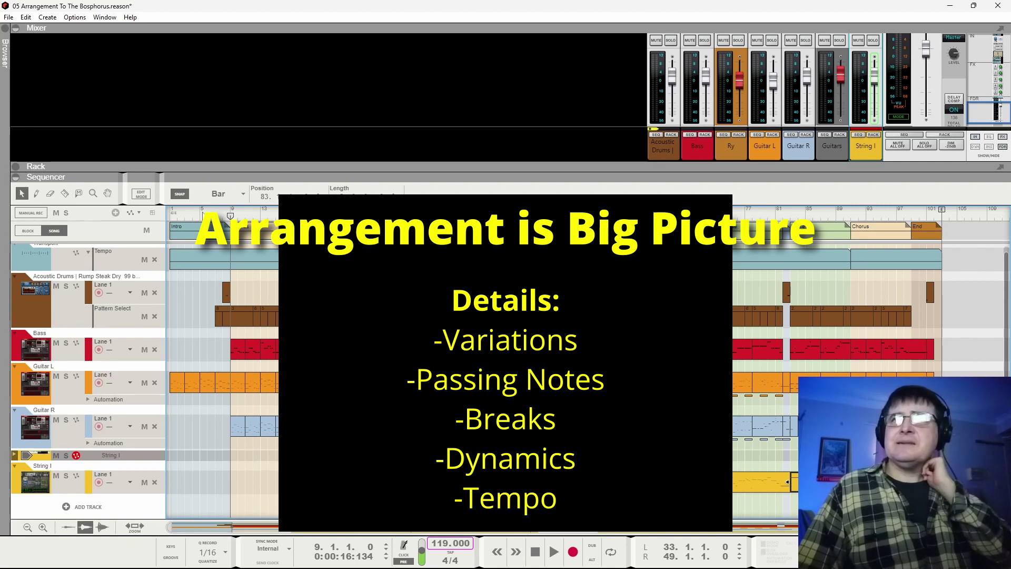
pyautogui.click(200, 216)
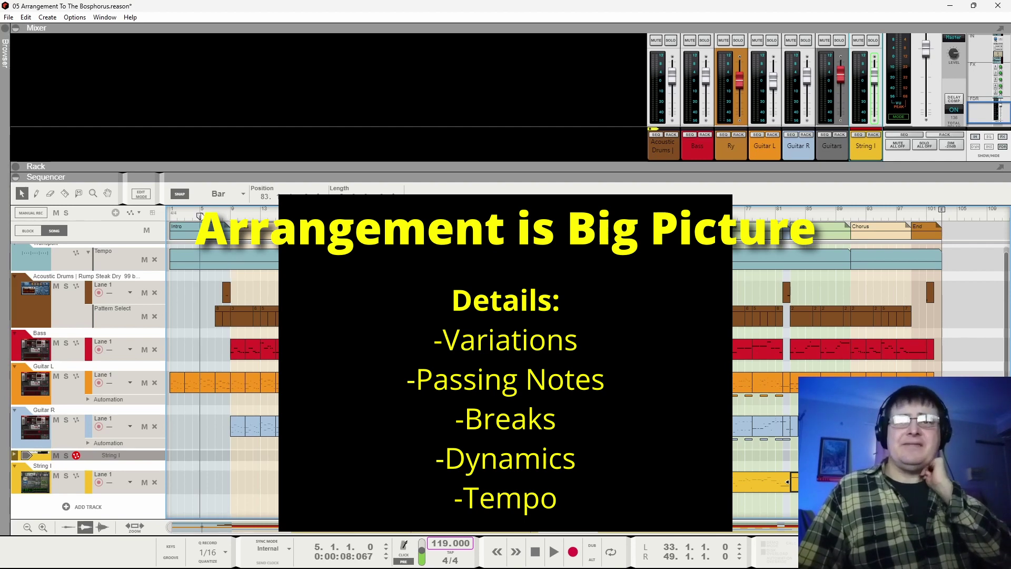
pyautogui.moveTo(199, 216); pyautogui.dragTo(187, 217)
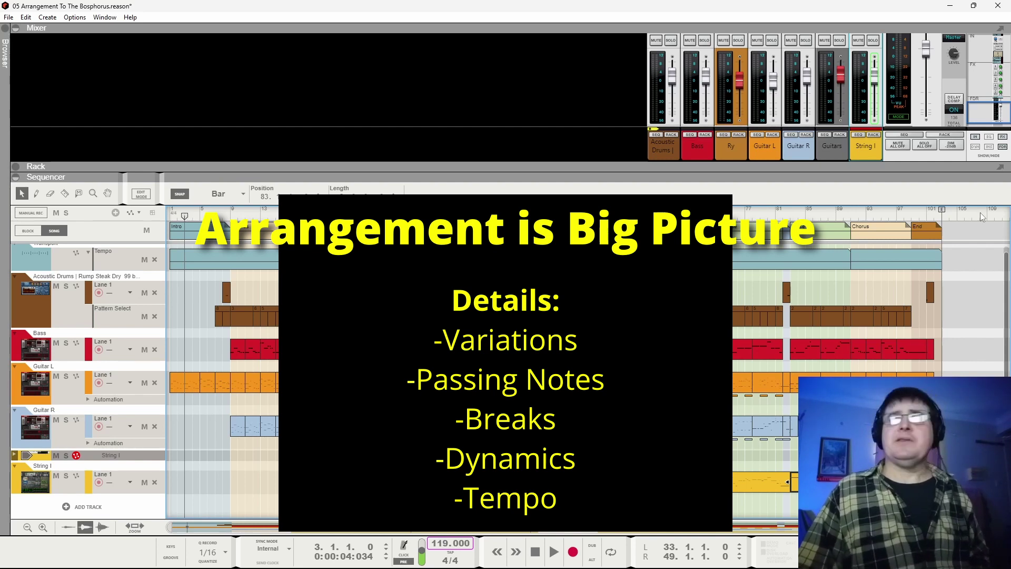
pyautogui.click(936, 216)
pyautogui.click(942, 214)
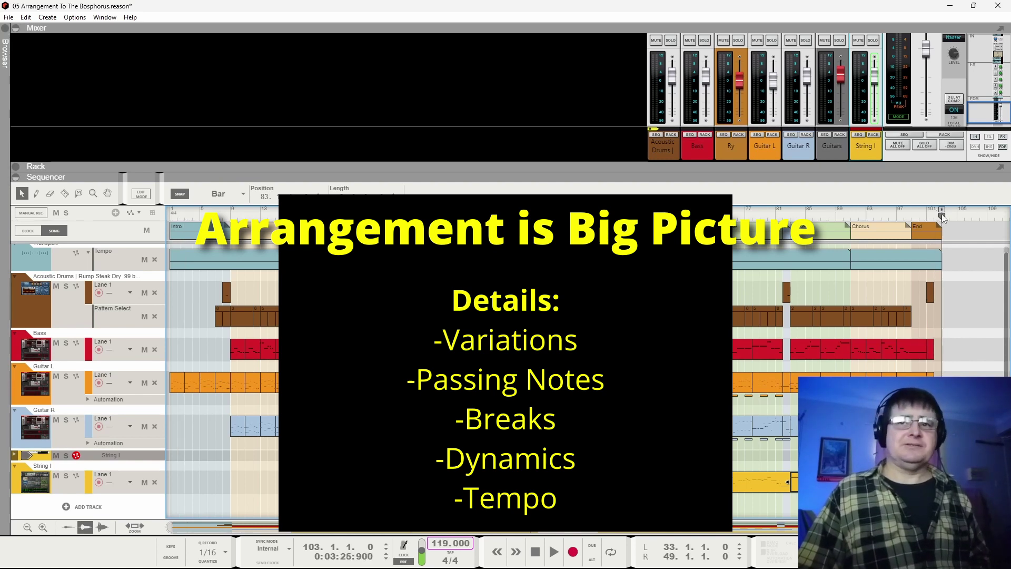
pyautogui.moveTo(942, 214); pyautogui.dragTo(294, 214)
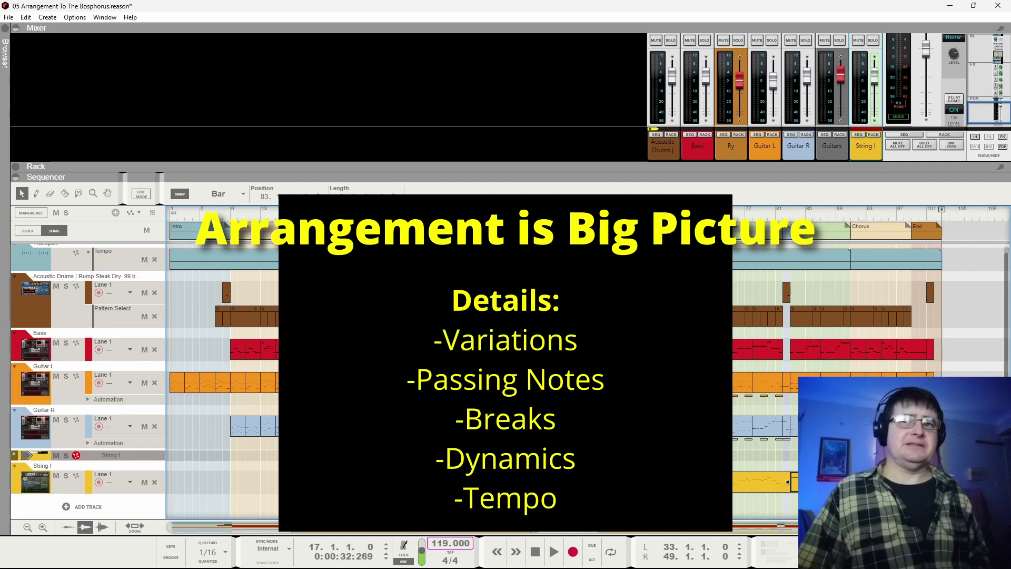